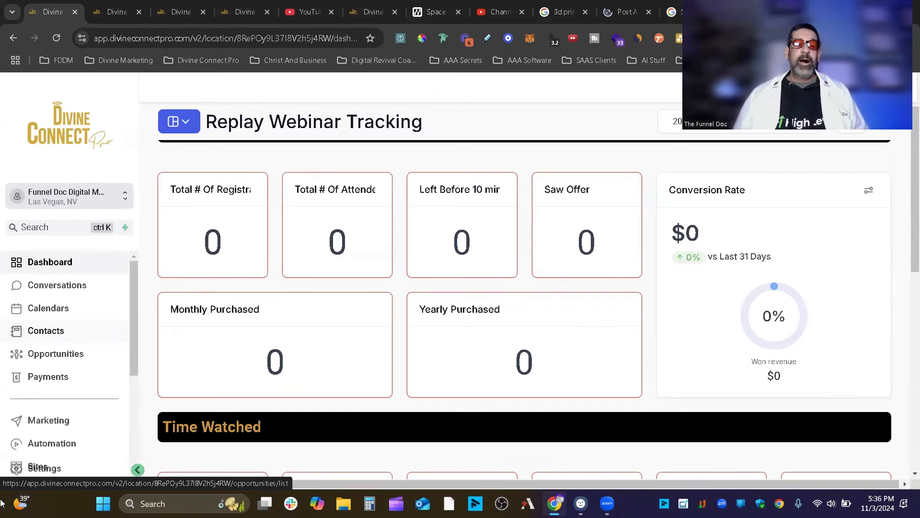
Open WorkFlow AI Tutorial from the Workflow Chatbot folder under Automation.
click(43, 443)
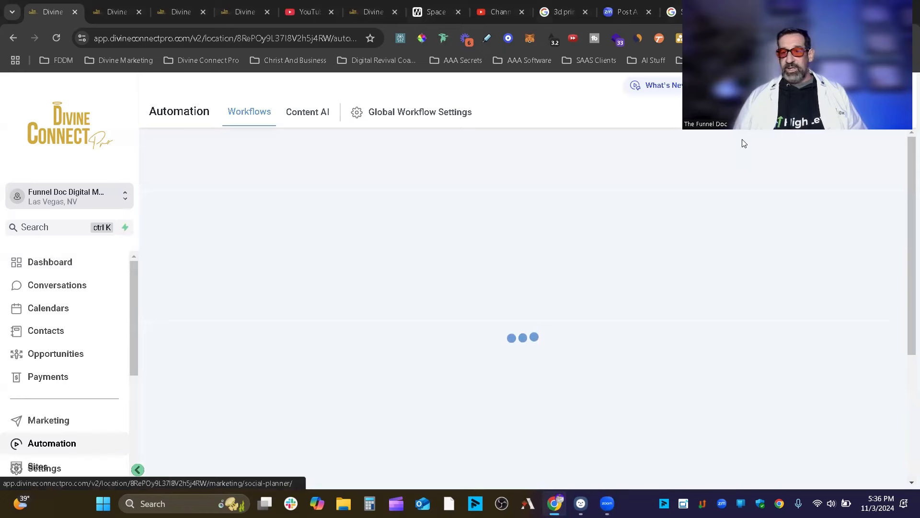
scroll(455, 254, down, 10)
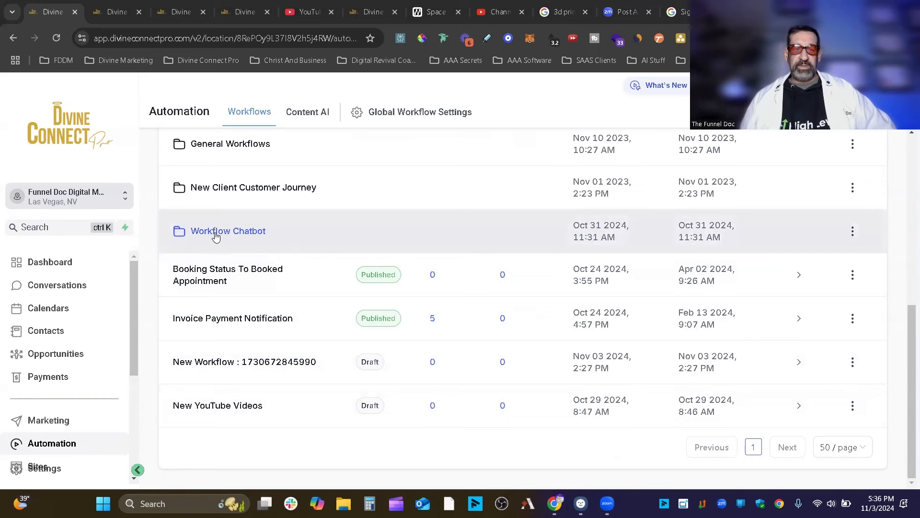
click(230, 232)
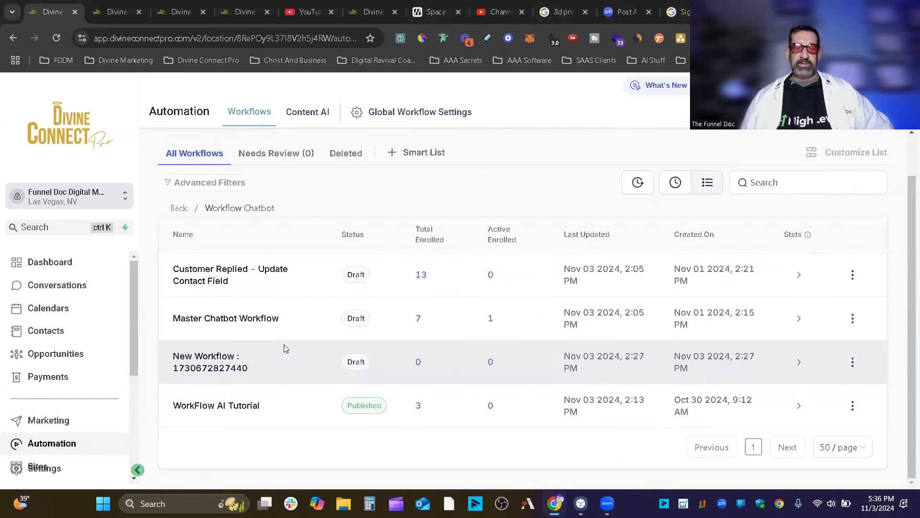
click(245, 406)
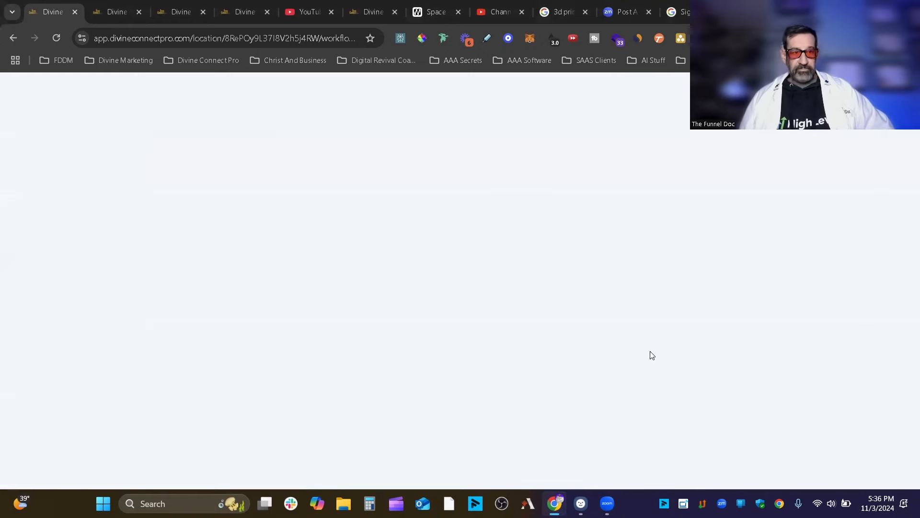
In the builder, open the Customer Replied trigger card to view its SMS and phrase filters.
click(110, 10)
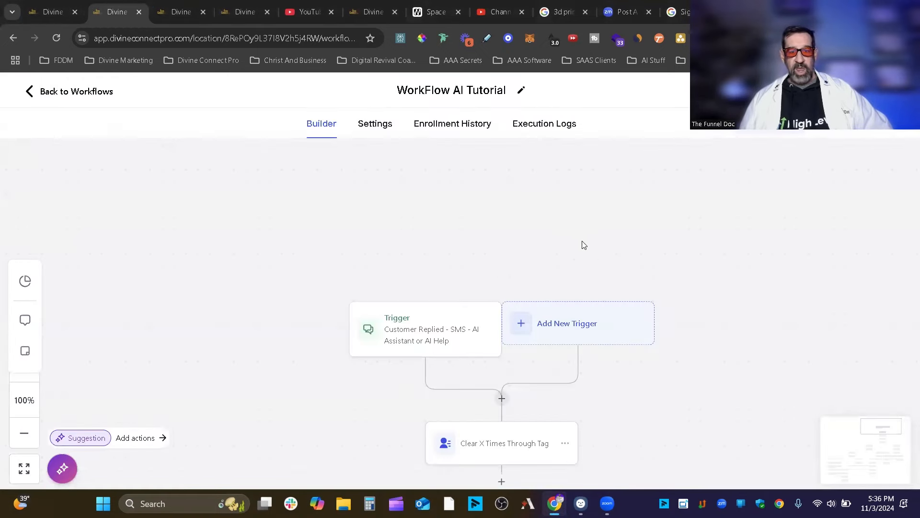
scroll(797, 263, down, 3)
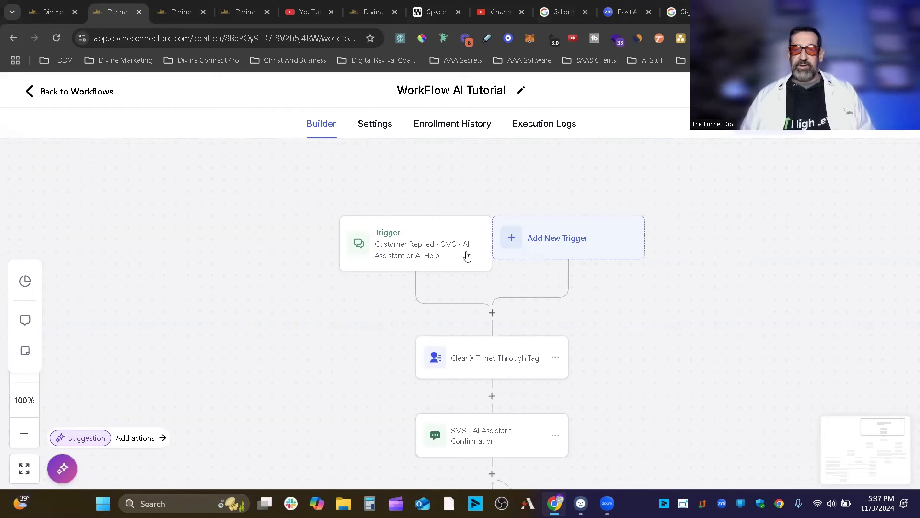
drag(452, 253, 454, 249)
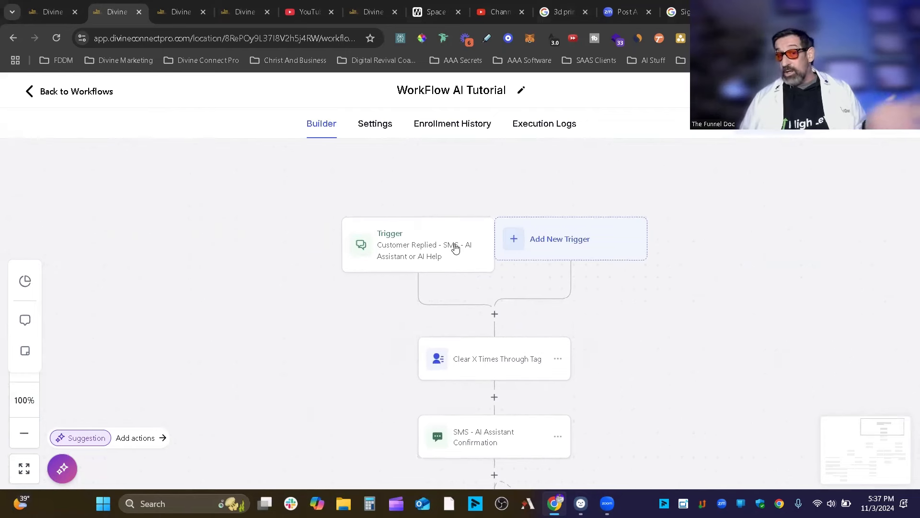
click(457, 248)
scroll(473, 321, down, 1)
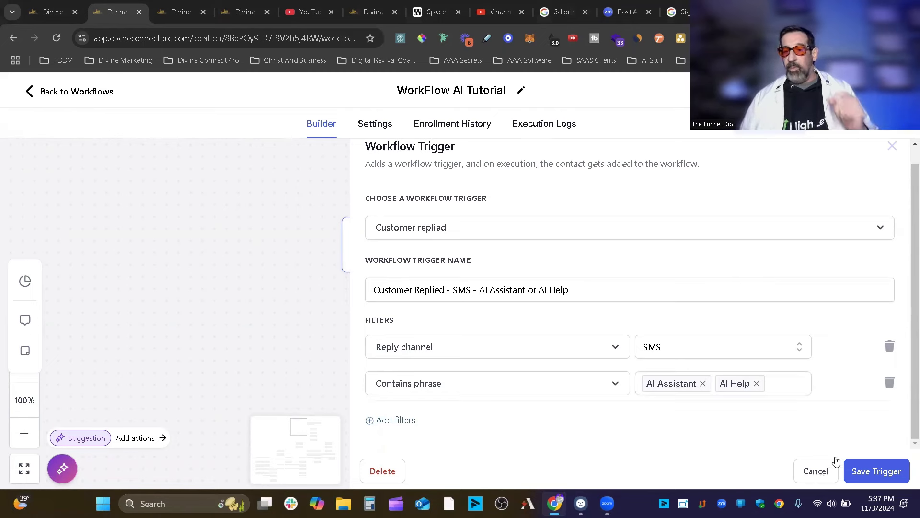
Cancel the Workflow Trigger panel, returning to the canvas with Clear X Times Through Tag.
click(834, 461)
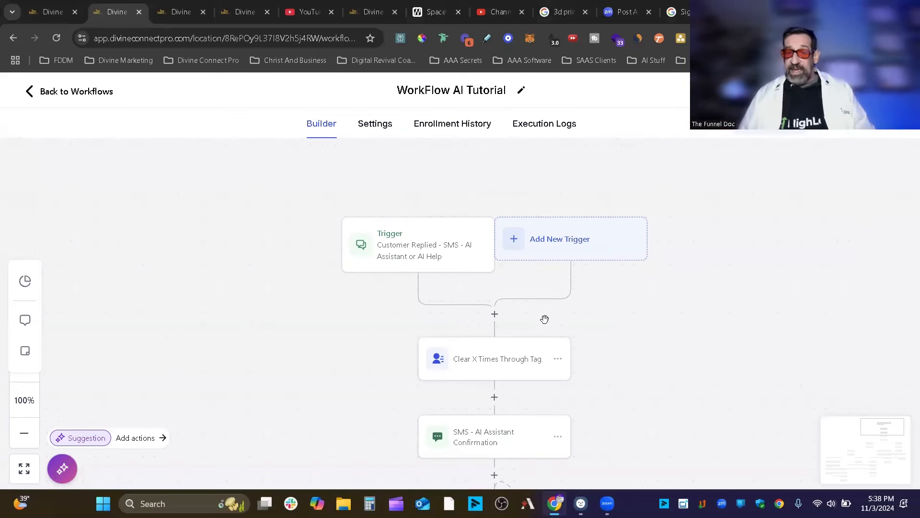
Add a new Customer Replied trigger found by searching 'reply'.
click(581, 236)
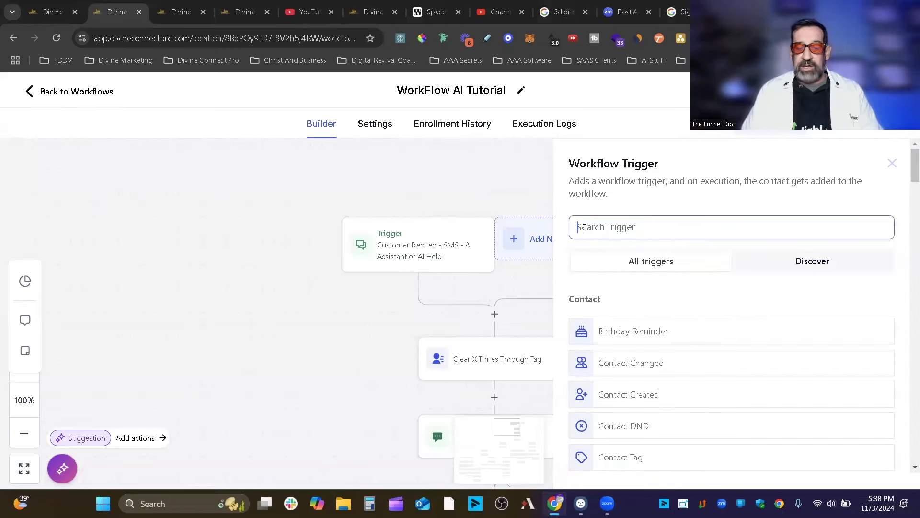
text(reply)
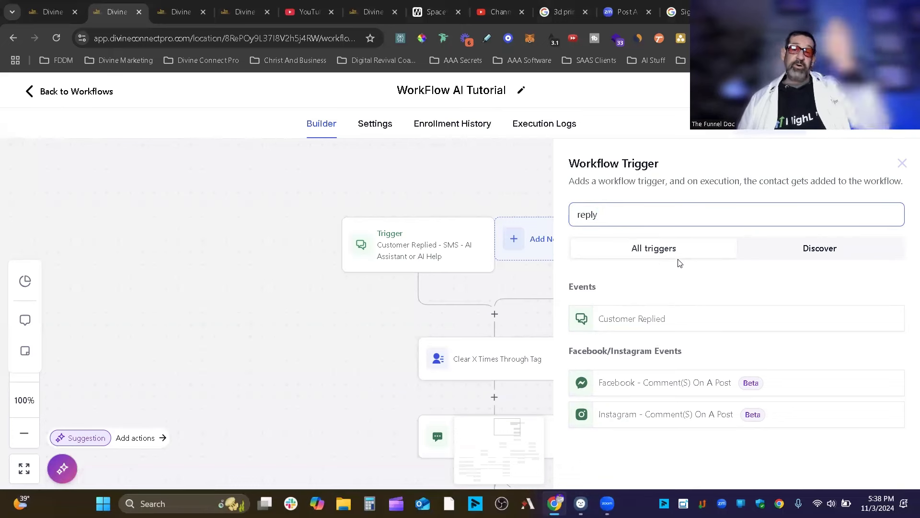
click(619, 323)
Give the new trigger a Reply channel filter.
click(401, 349)
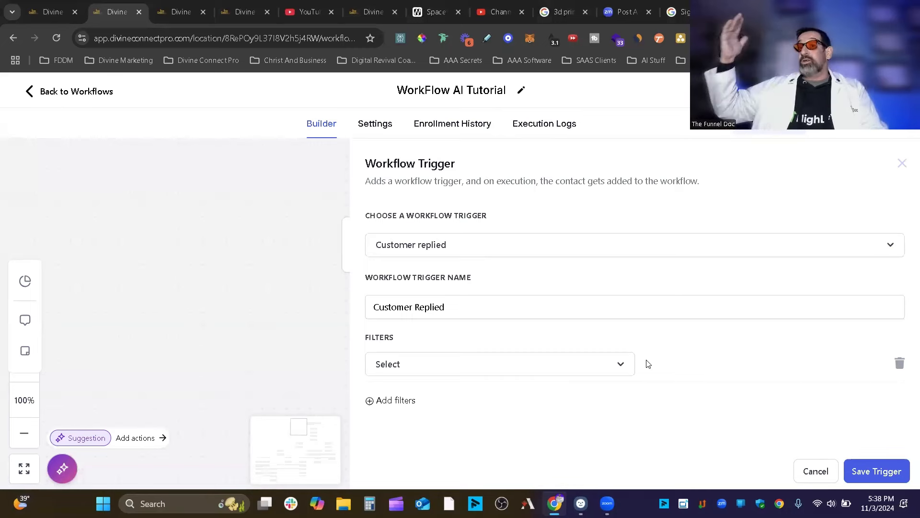
click(438, 368)
scroll(651, 357, down, 3)
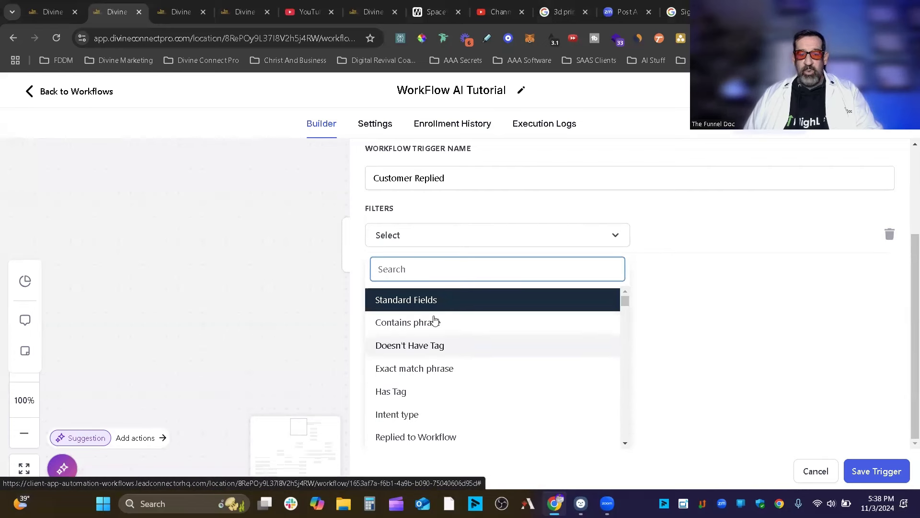
scroll(534, 361, down, 5)
scroll(754, 369, up, 3)
scroll(760, 386, down, 3)
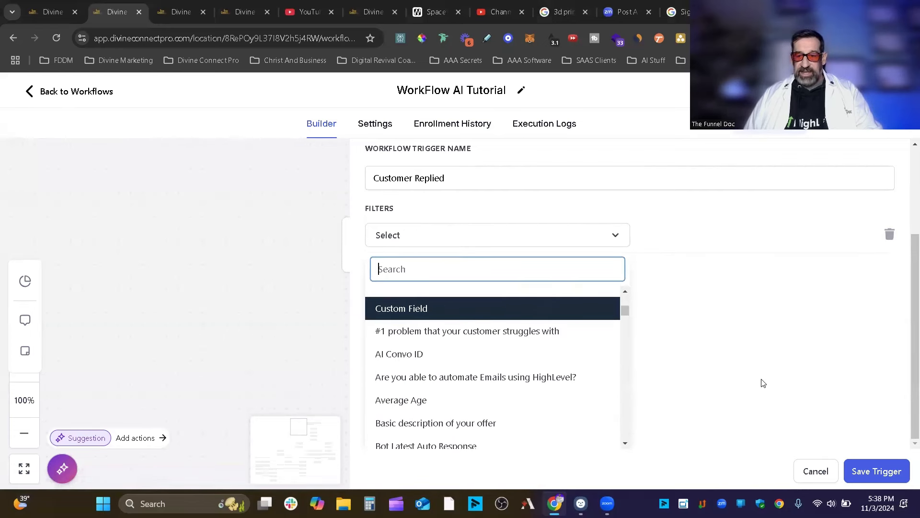
scroll(550, 353, up, 1)
click(409, 341)
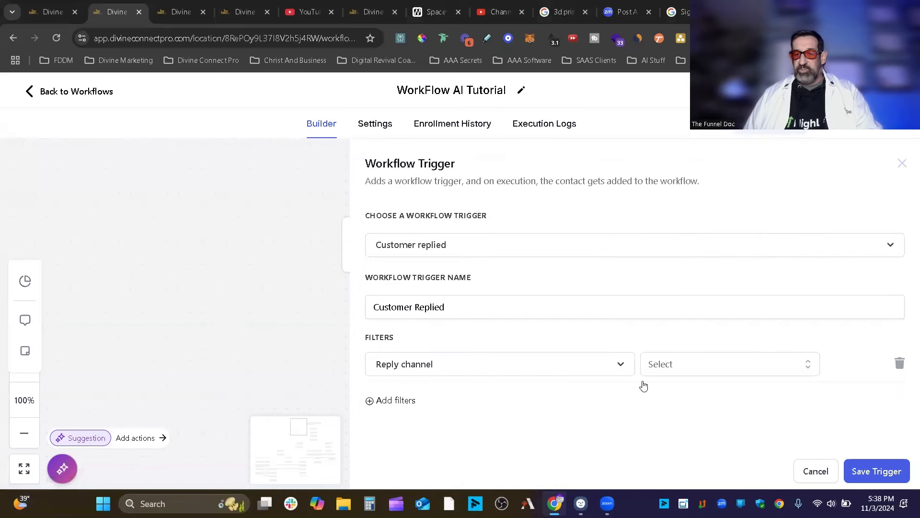
Set Reply channel to WhatsApp, name the trigger 'Customer Replied - What's Up Reply', and save.
click(788, 365)
scroll(907, 354, down, 2)
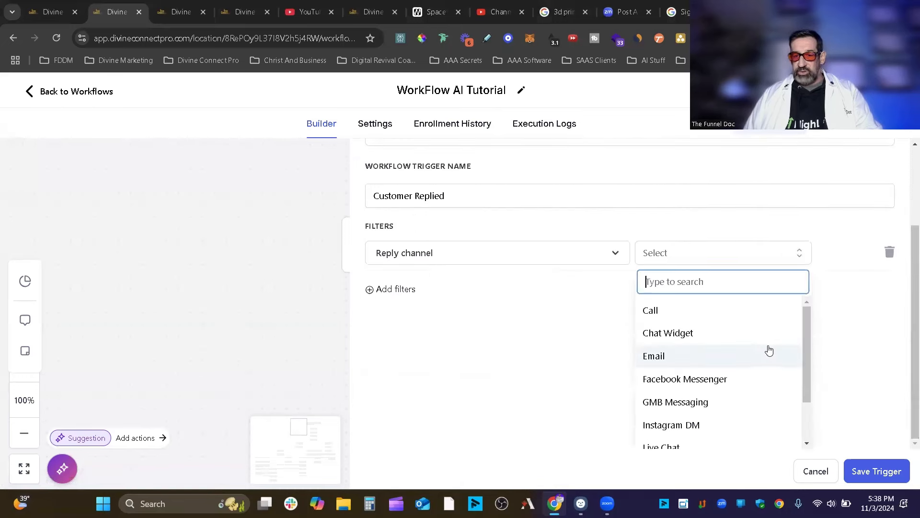
scroll(748, 374, down, 2)
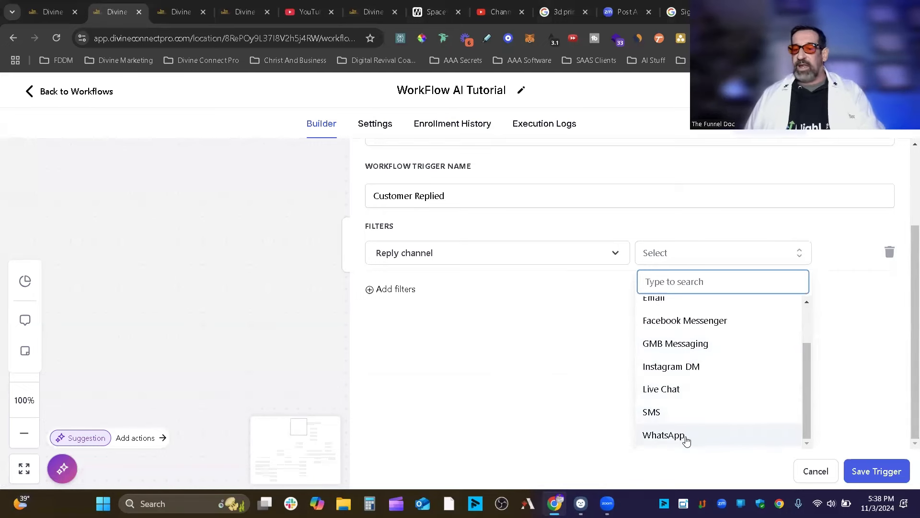
scroll(722, 362, up, 2)
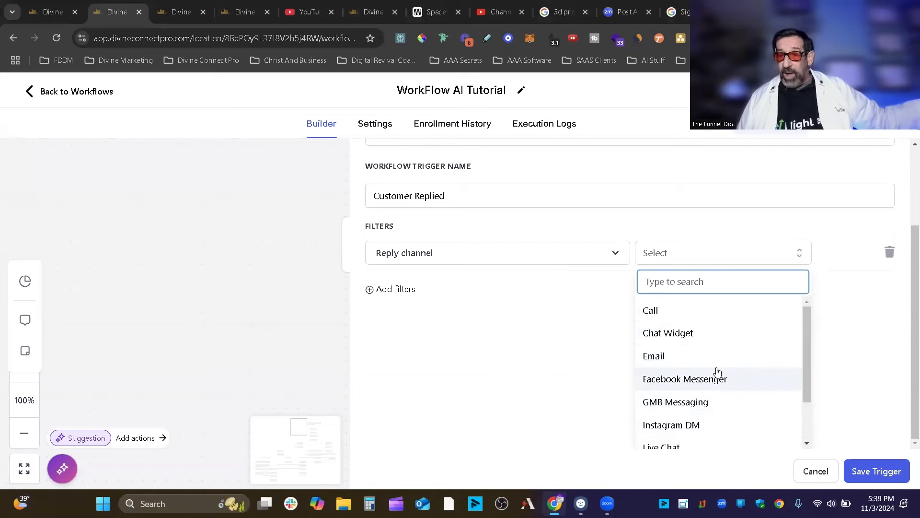
scroll(716, 371, down, 2)
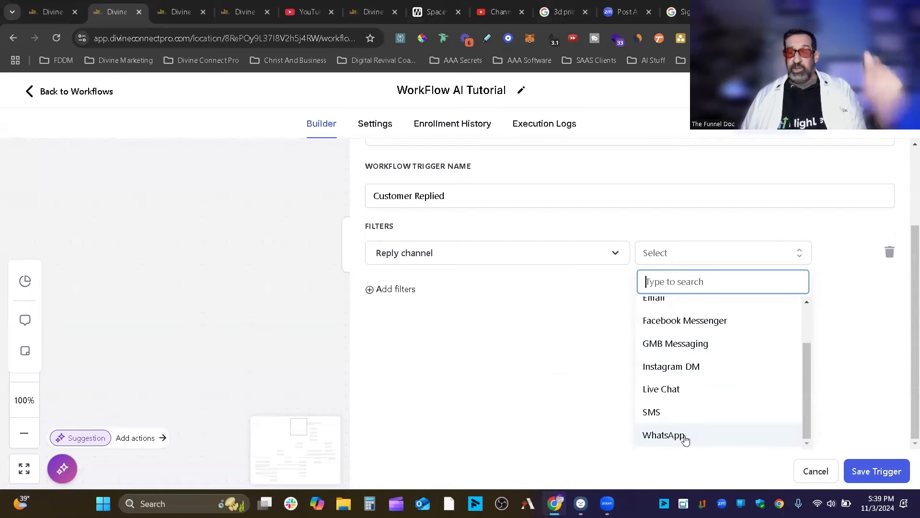
click(684, 436)
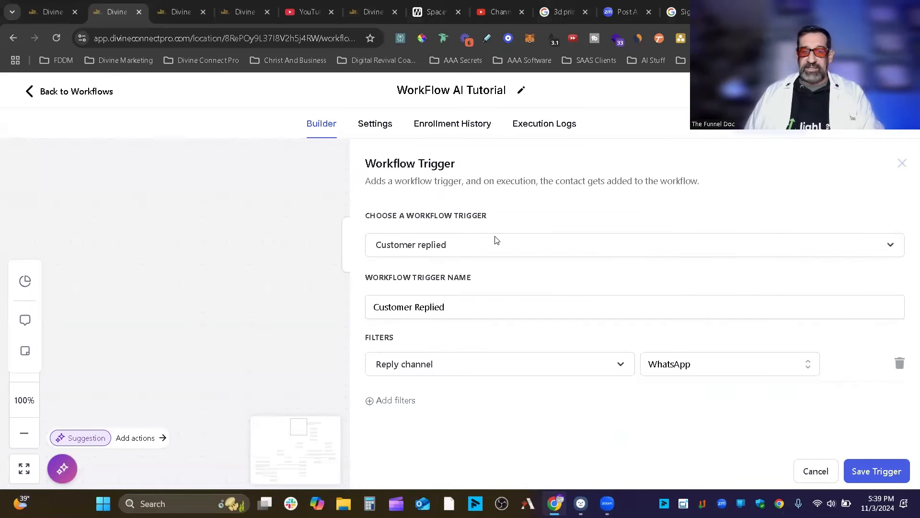
click(499, 314)
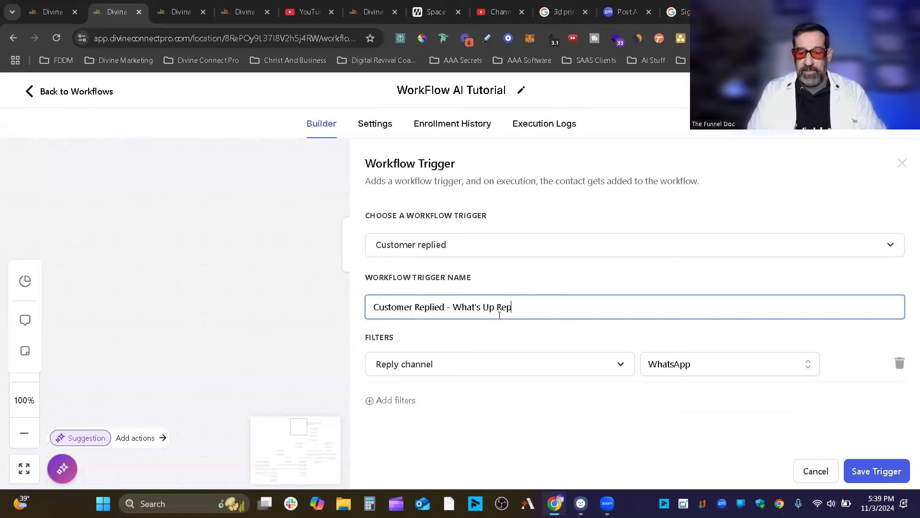
click(871, 468)
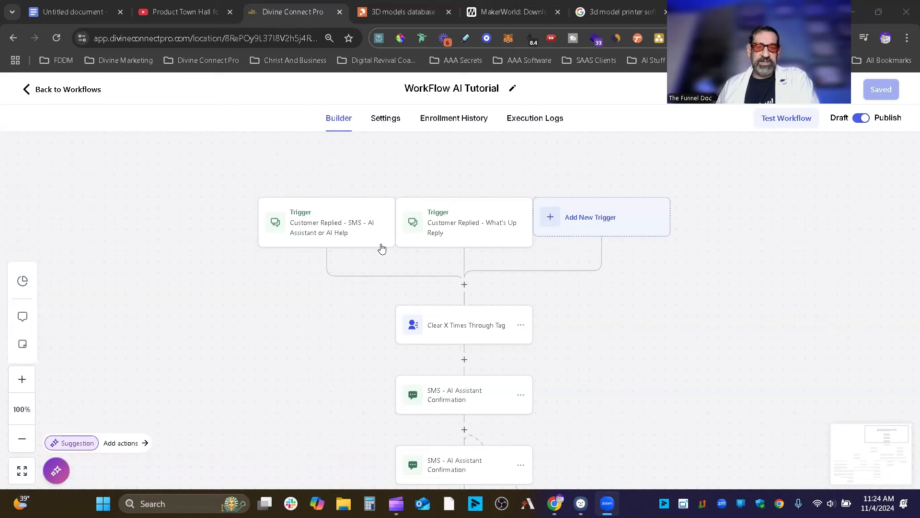
click(337, 236)
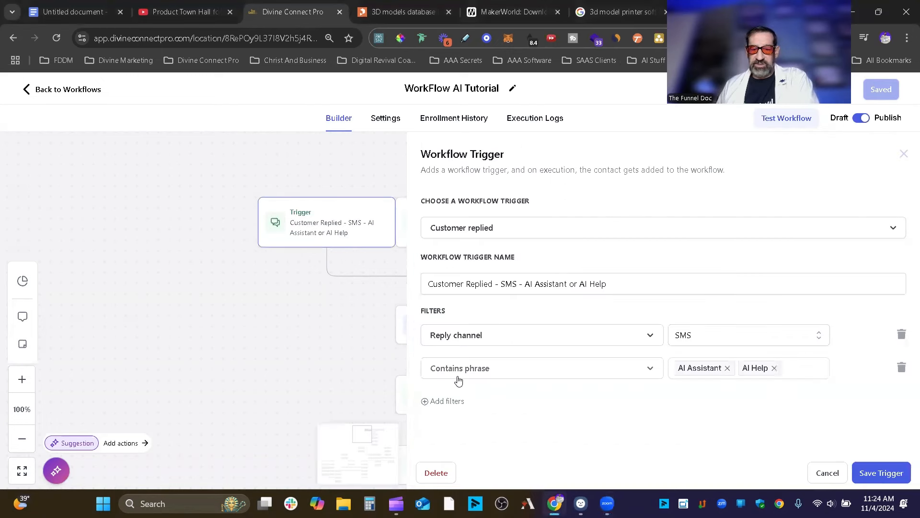
click(406, 212)
click(461, 228)
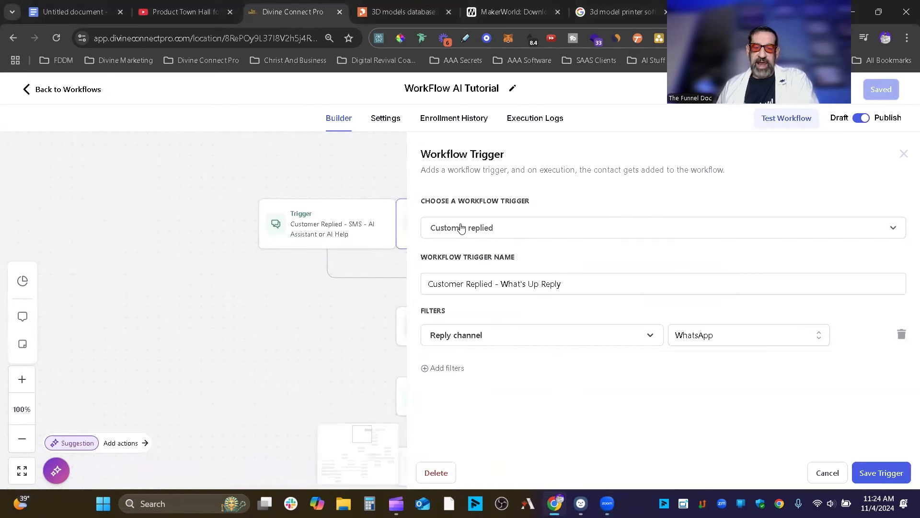
click(321, 234)
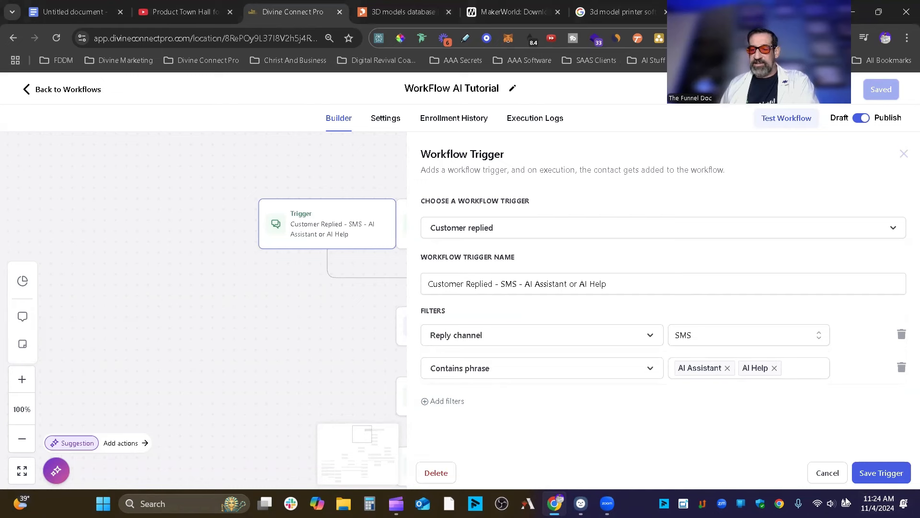
click(829, 473)
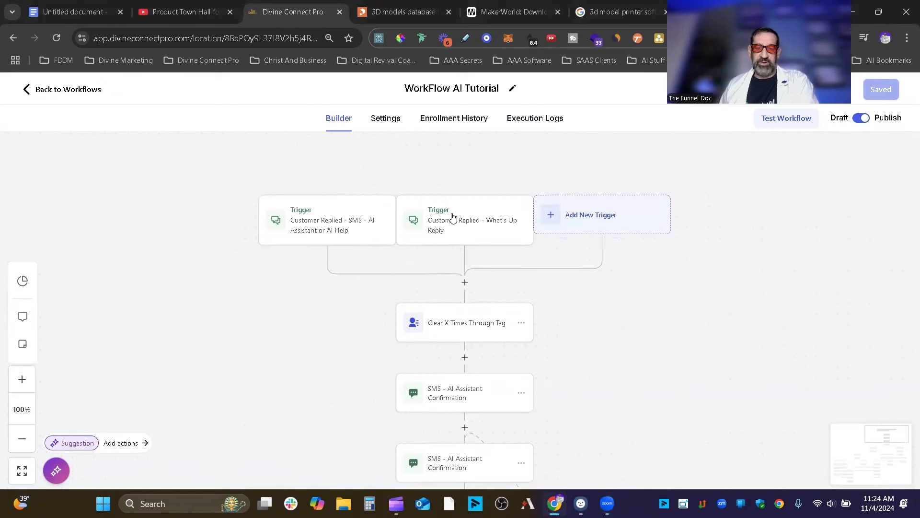
Add a Contains phrase filter to the WhatsApp trigger.
click(452, 216)
click(440, 368)
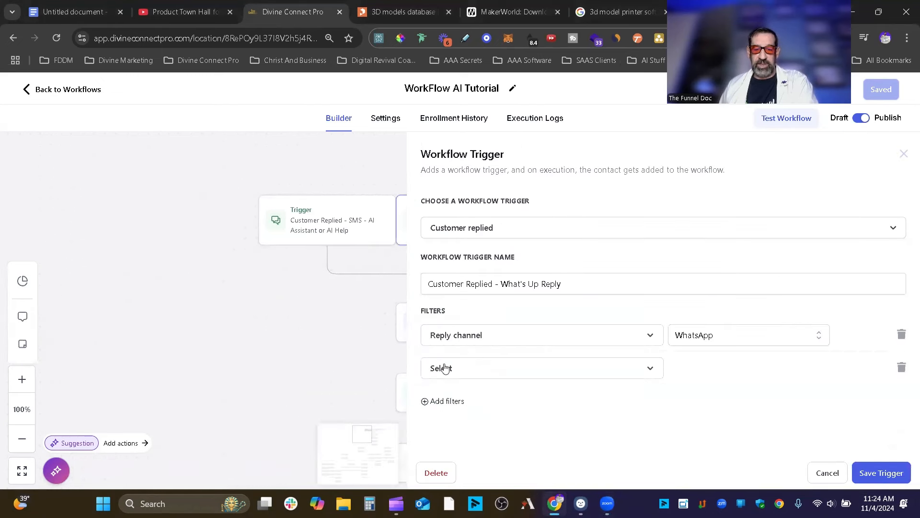
click(517, 376)
scroll(557, 354, down, 2)
click(478, 339)
Enter phrases AI Aisstant and AI Help, remove the stray AIHelp, and save the trigger.
click(679, 377)
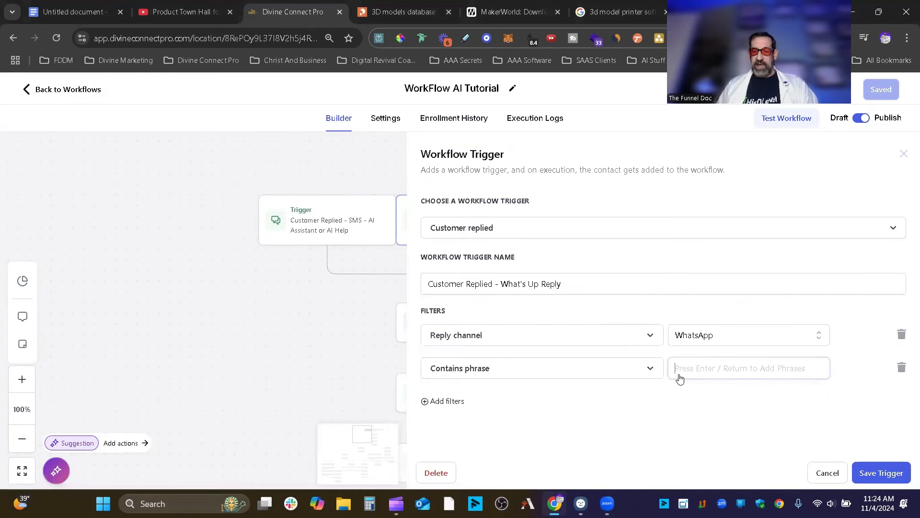
text(AI Aisstant)
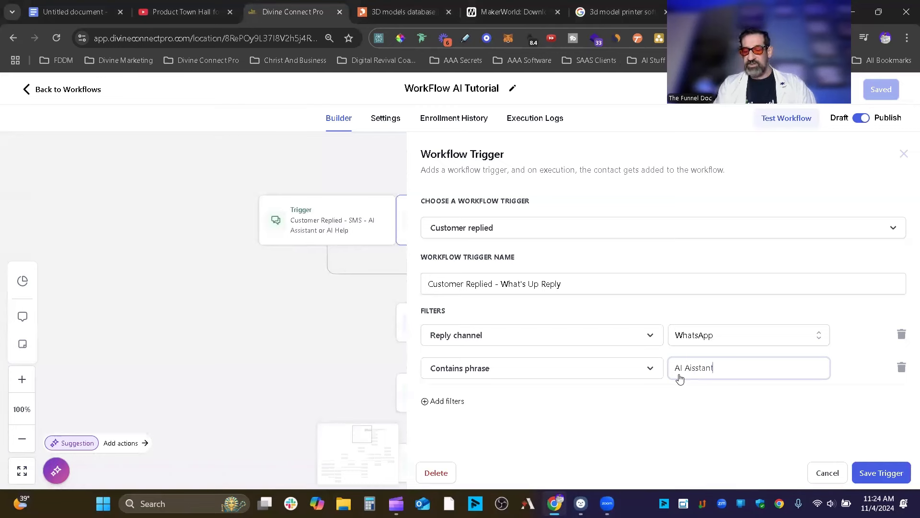
key(Return)
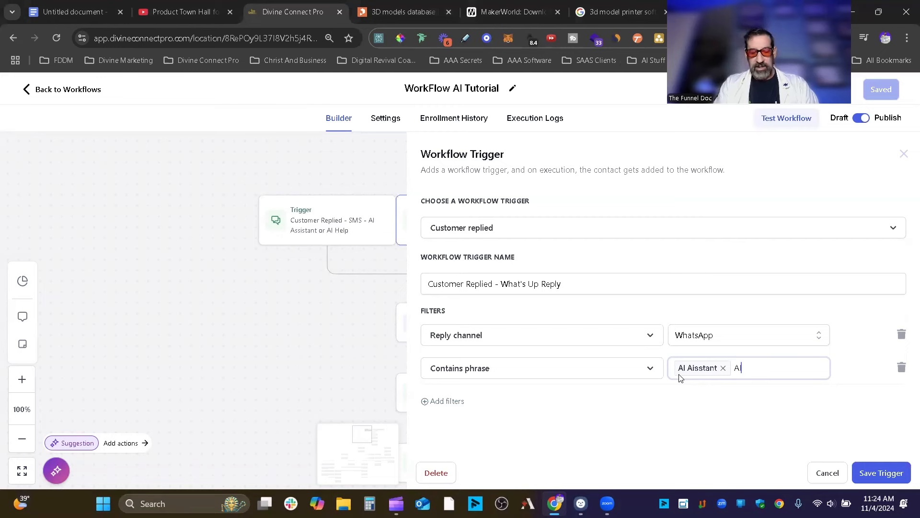
text(AIHelp)
key(Return)
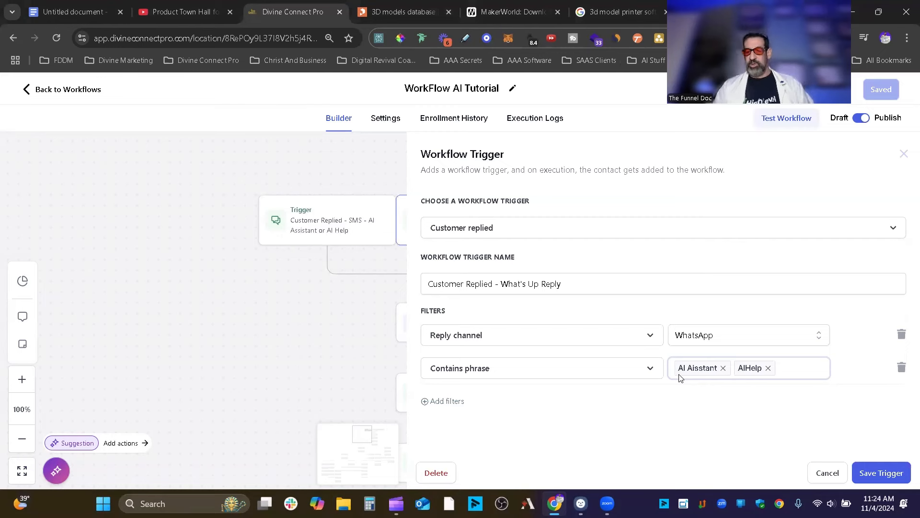
click(768, 368)
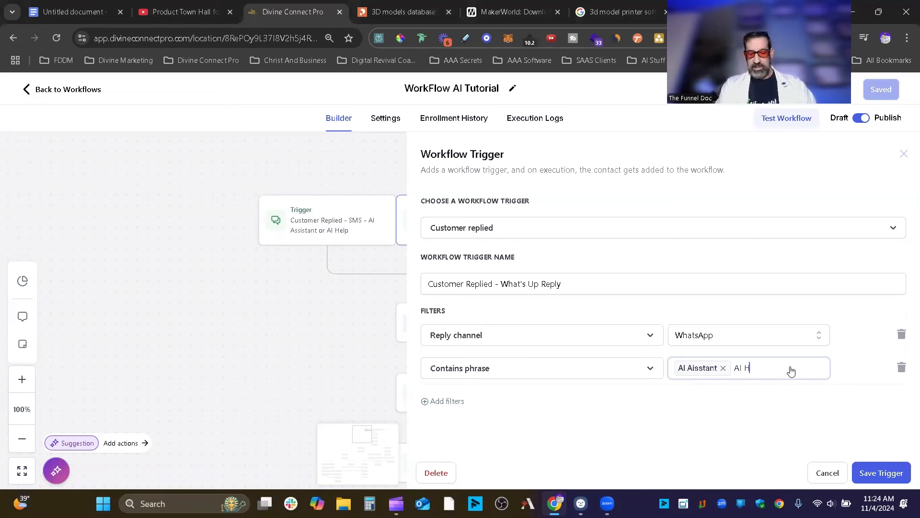
text(AI Help)
key(Return)
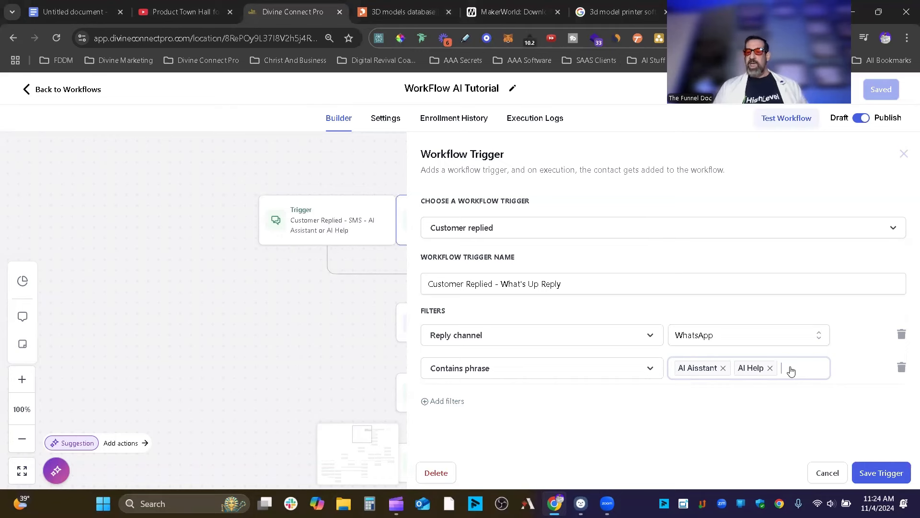
click(881, 473)
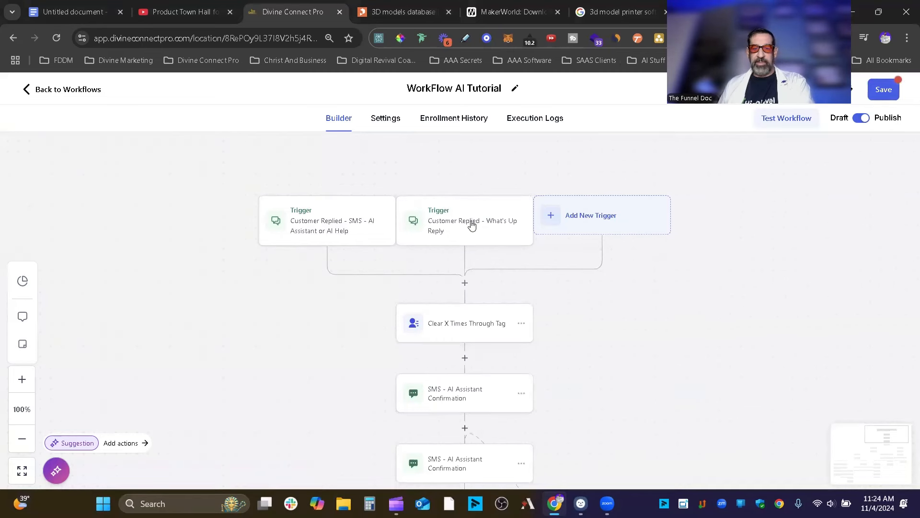
Change 'Up' to 'App' so the trigger reads 'Customer Replied - What'sApp Reply', and save.
scroll(469, 223, up, 5)
click(491, 231)
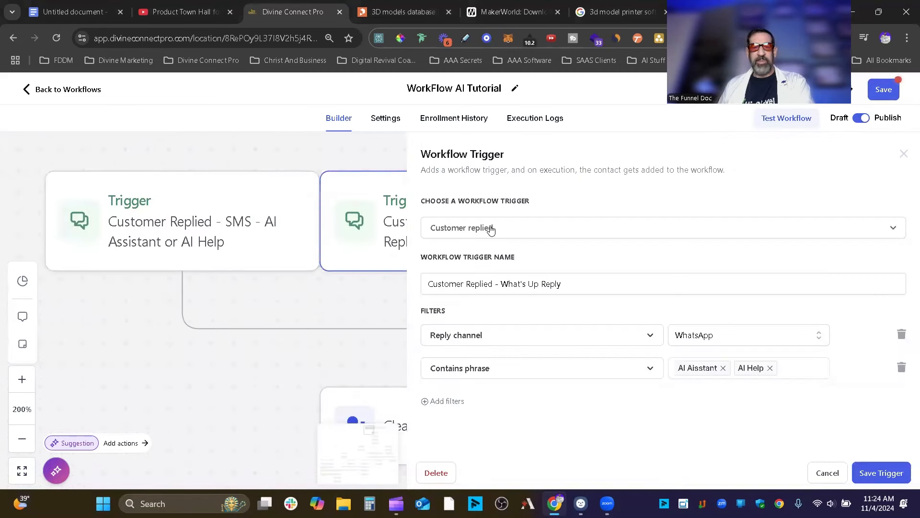
click(536, 286)
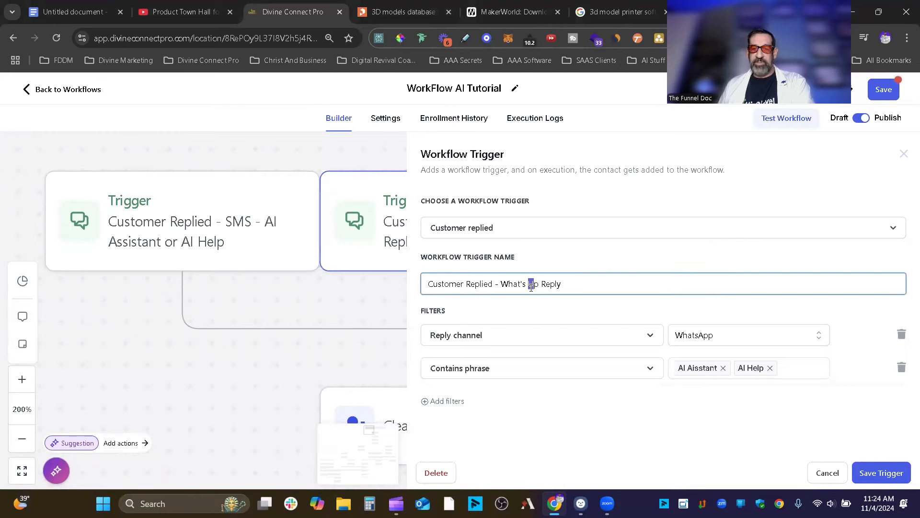
click(540, 288)
key(BackSpace)
text(A)
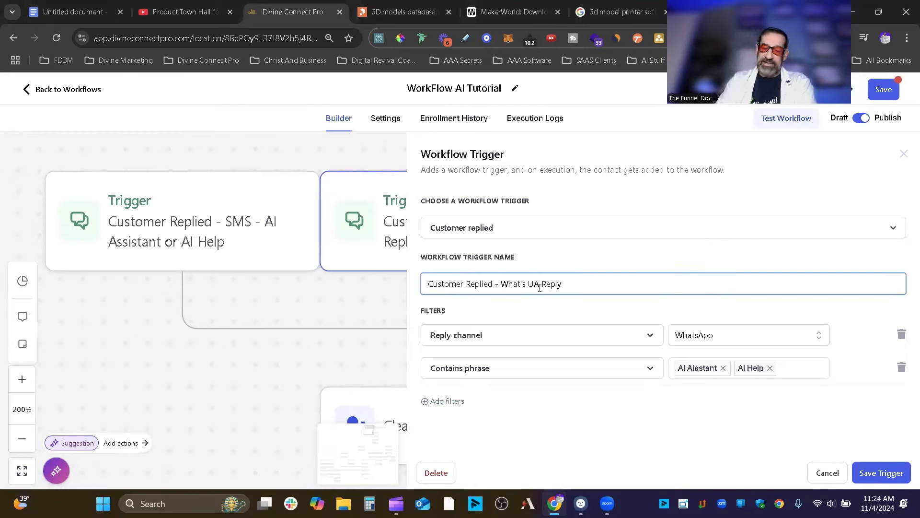
text(p)
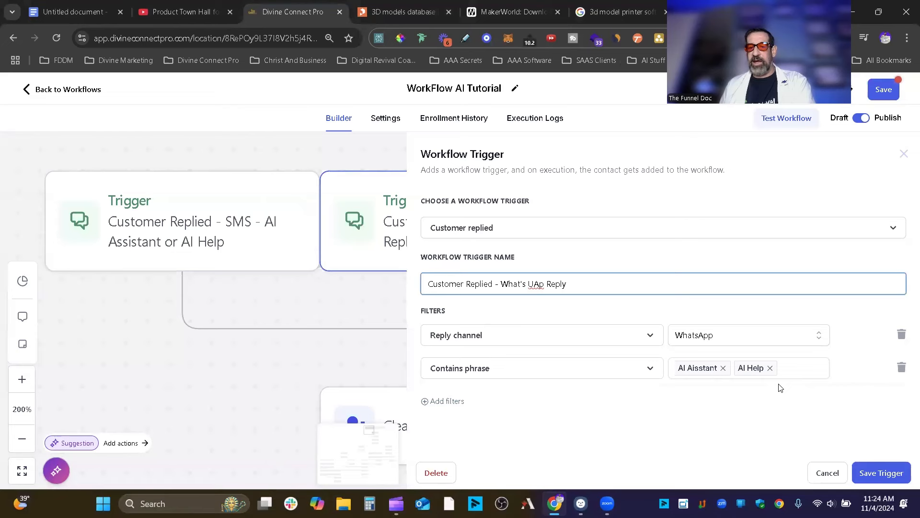
key(BackSpace)
key(BackSpace)
key(BackSpace)
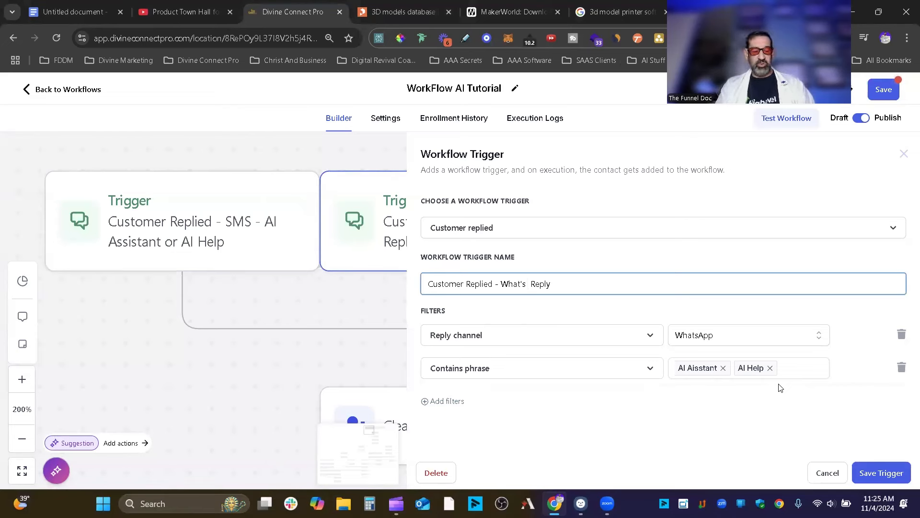
text(U)
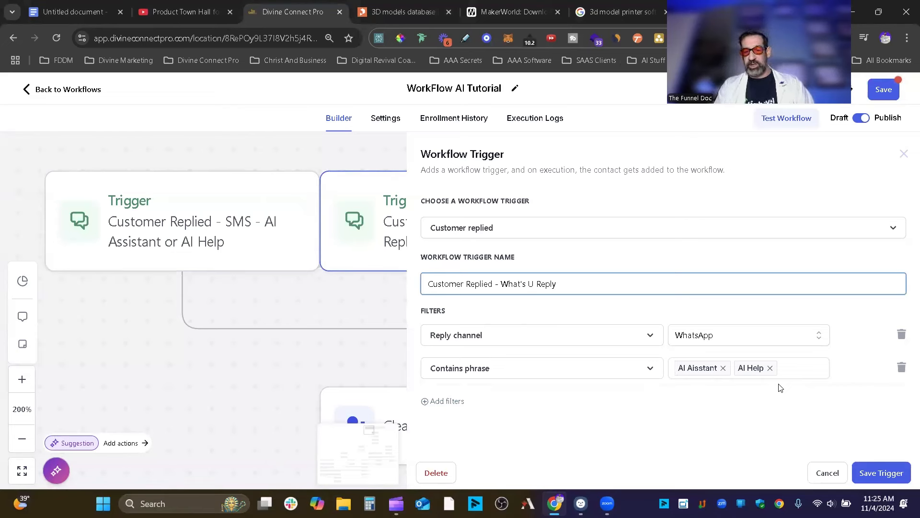
text(p)
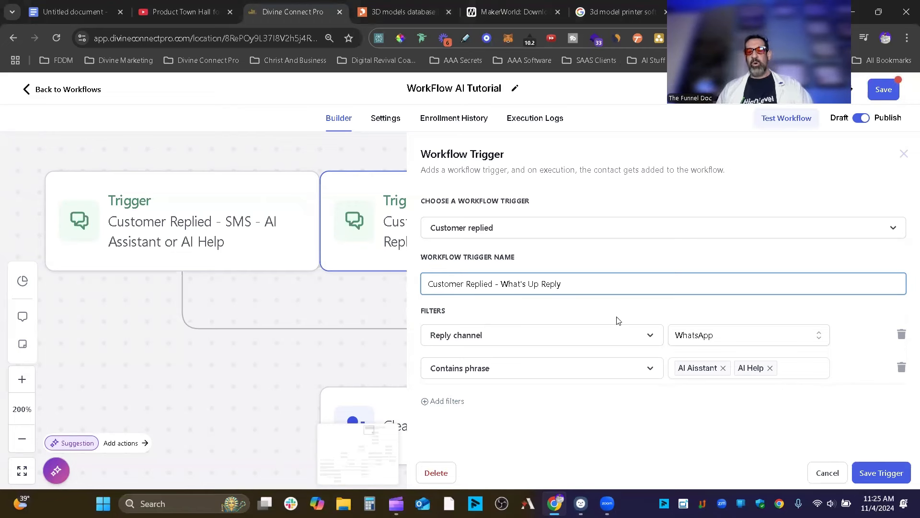
key(BackSpace)
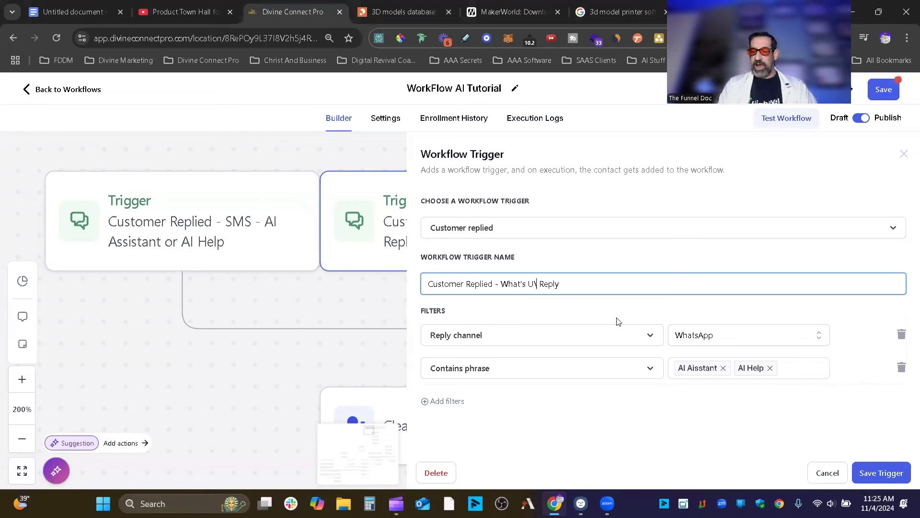
key(BackSpace)
key(BackSpace)
text(A)
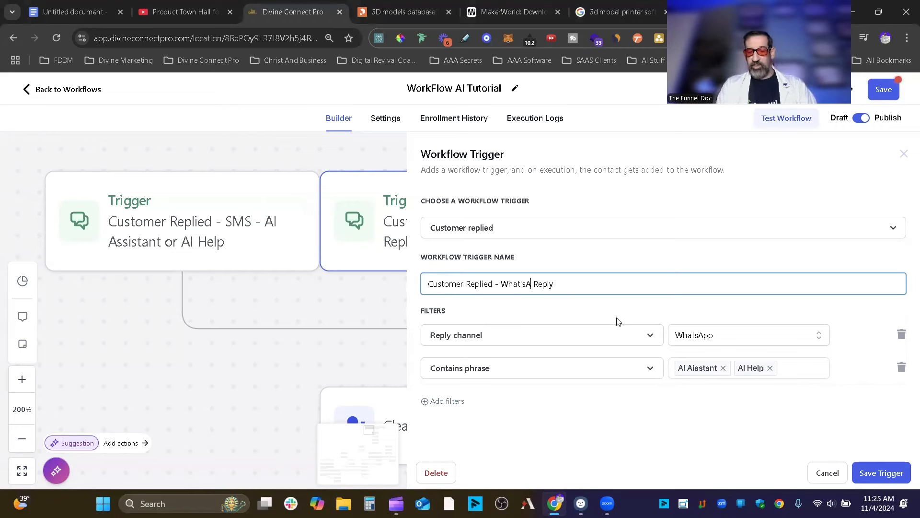
key(BackSpace)
text(App)
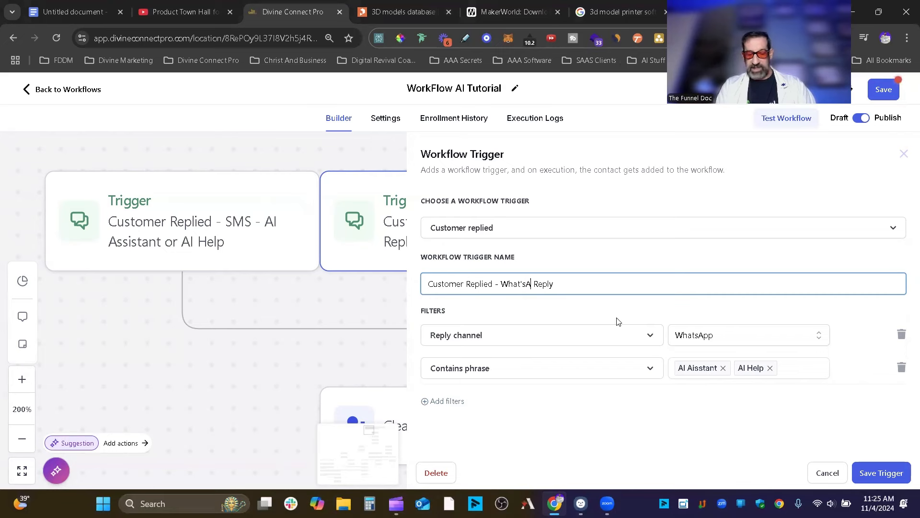
click(900, 471)
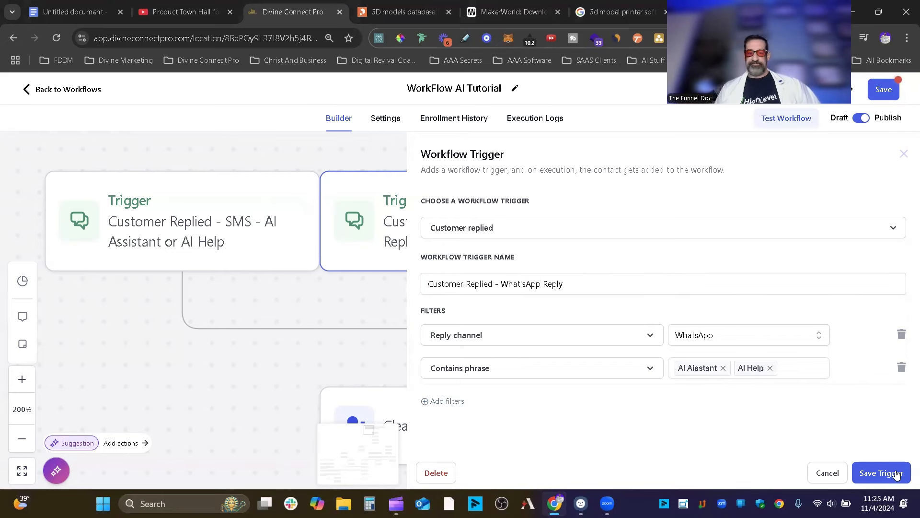
click(22, 438)
click(23, 438)
click(22, 438)
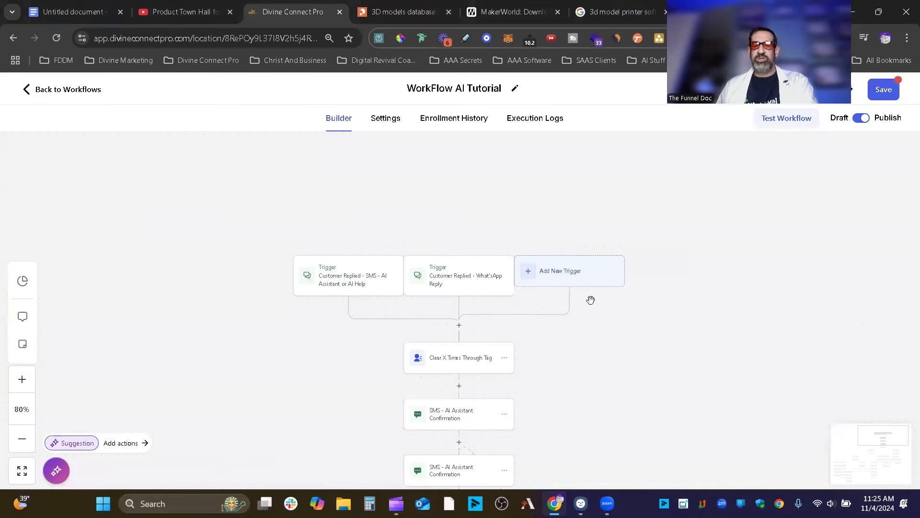
scroll(604, 333, down, 2)
scroll(604, 334, up, 1)
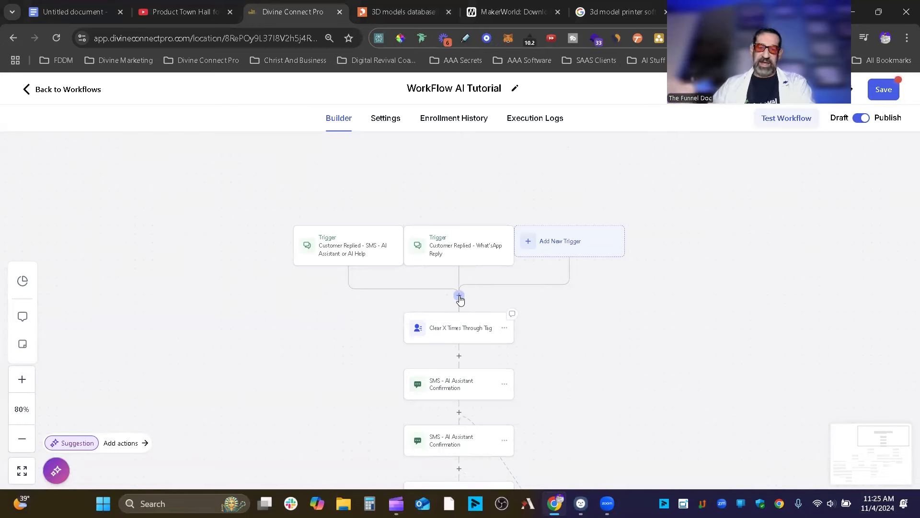
scroll(238, 300, down, 10)
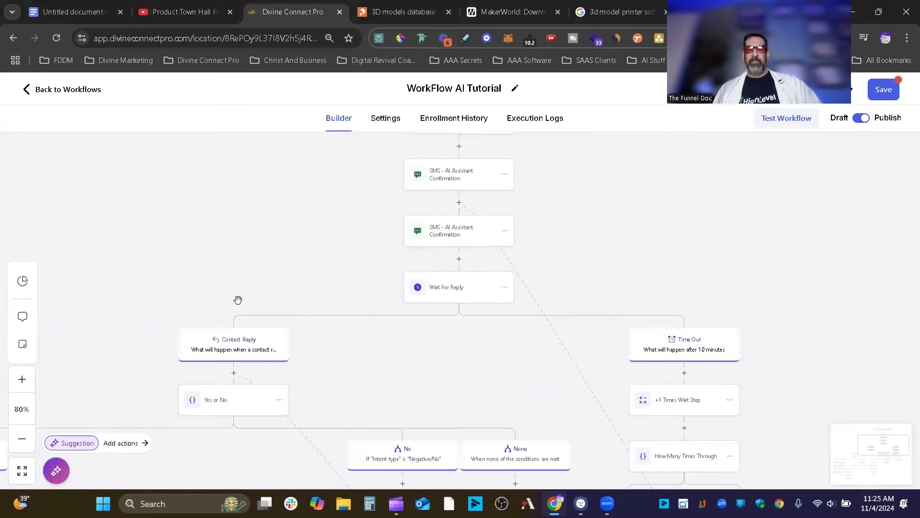
drag(415, 497, 752, 491)
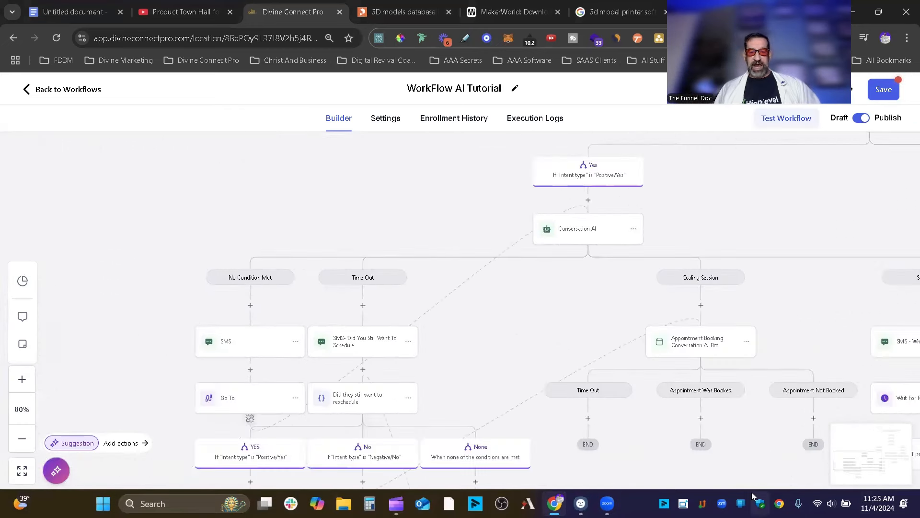
scroll(509, 362, up, 10)
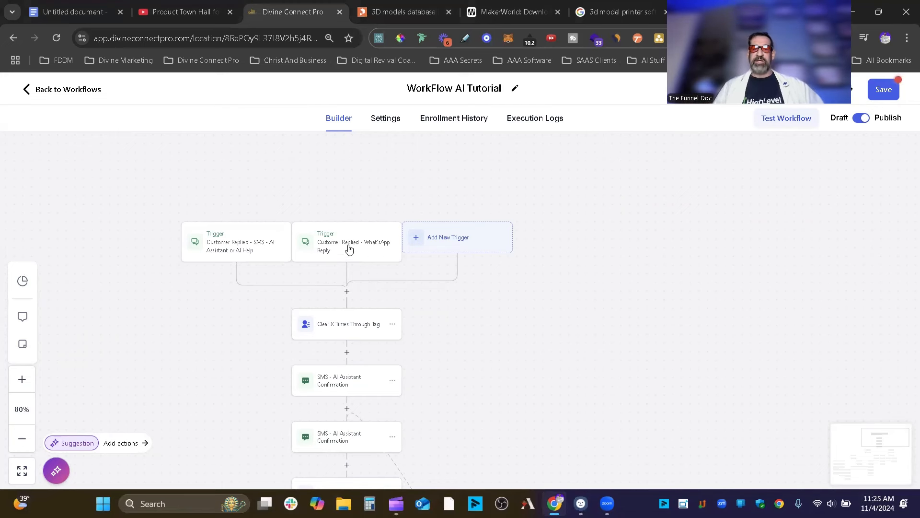
click(365, 250)
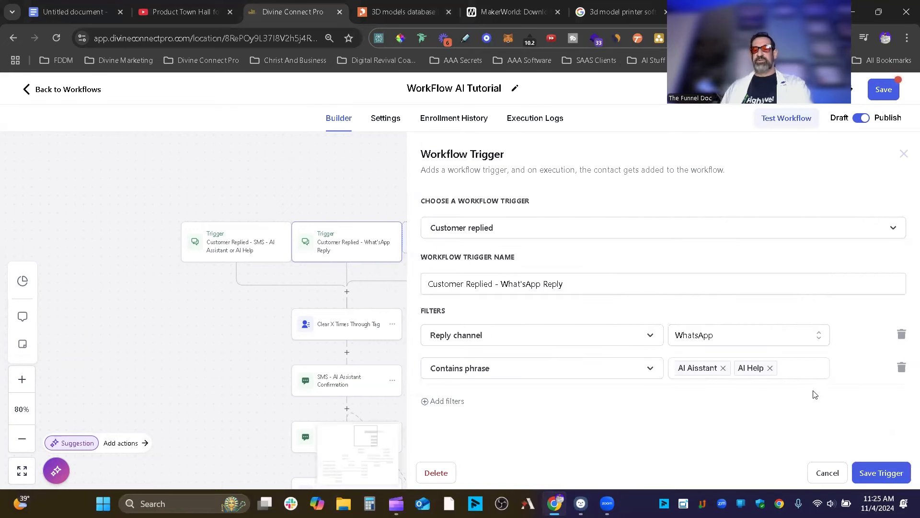
click(829, 471)
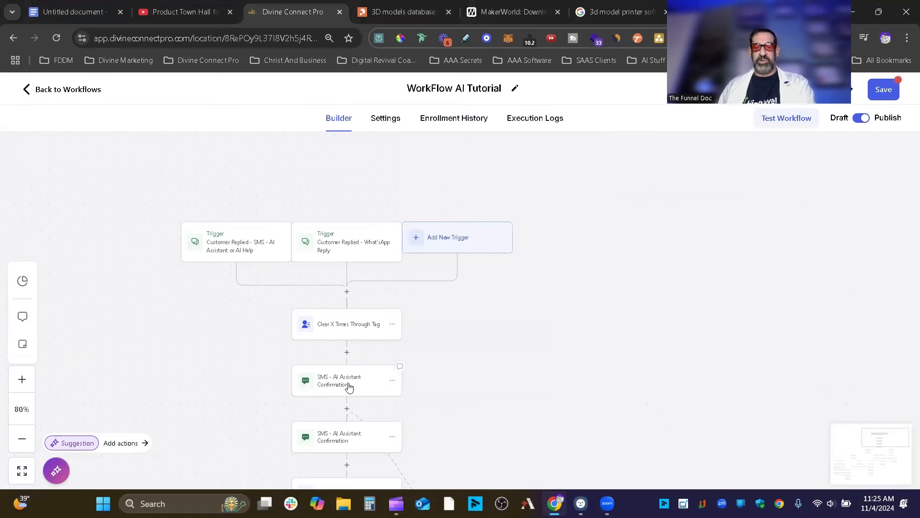
click(370, 385)
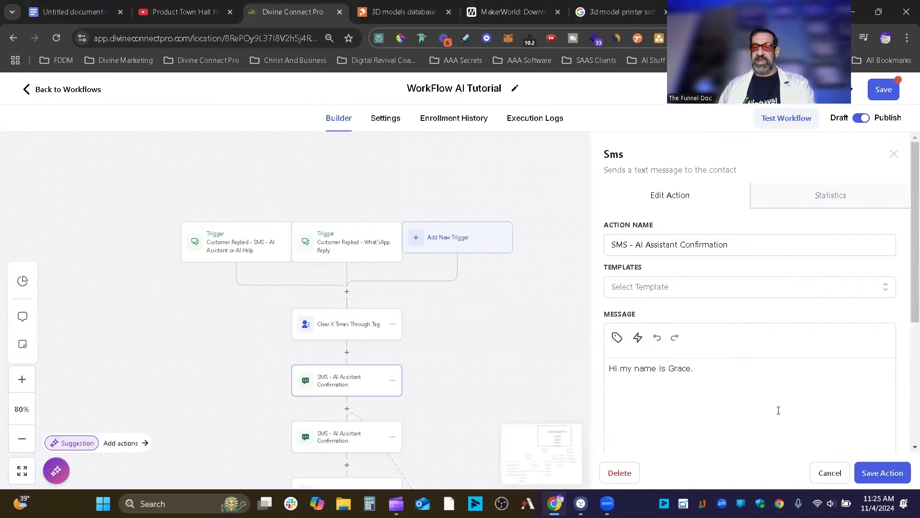
click(472, 323)
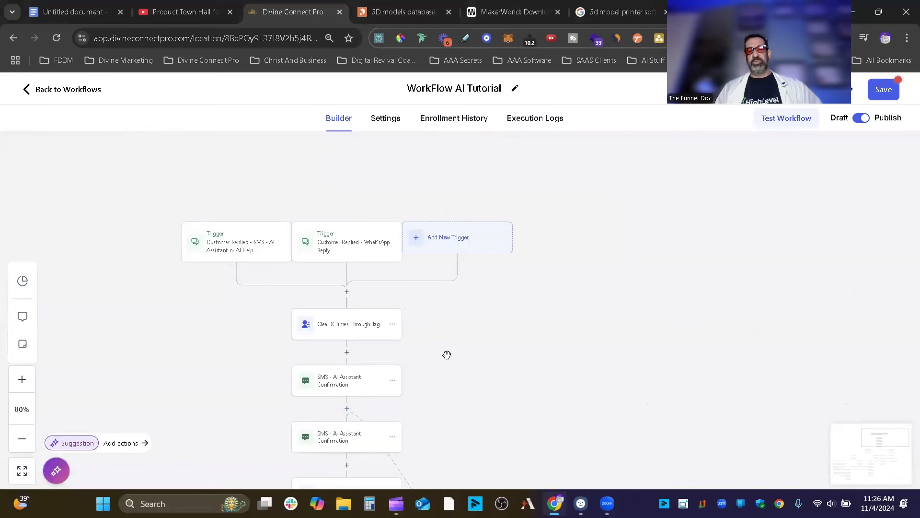
scroll(446, 354, down, 2)
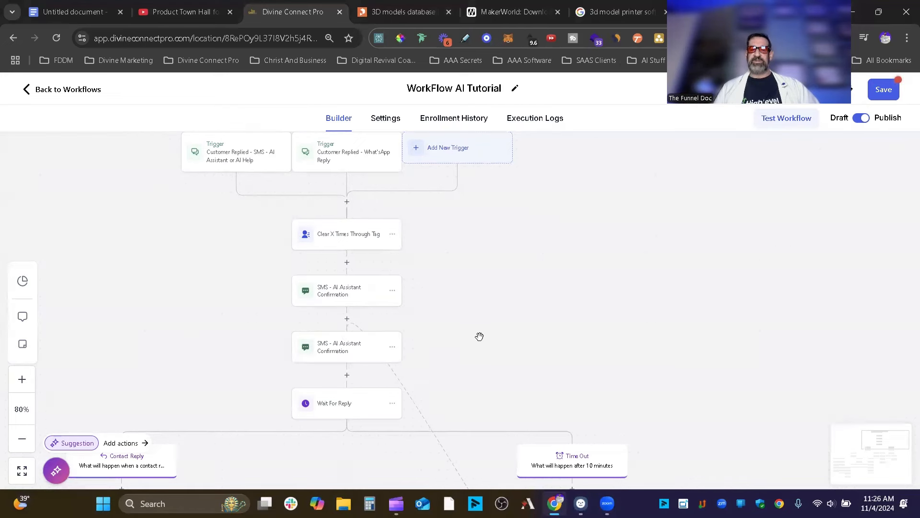
scroll(479, 333, down, 1)
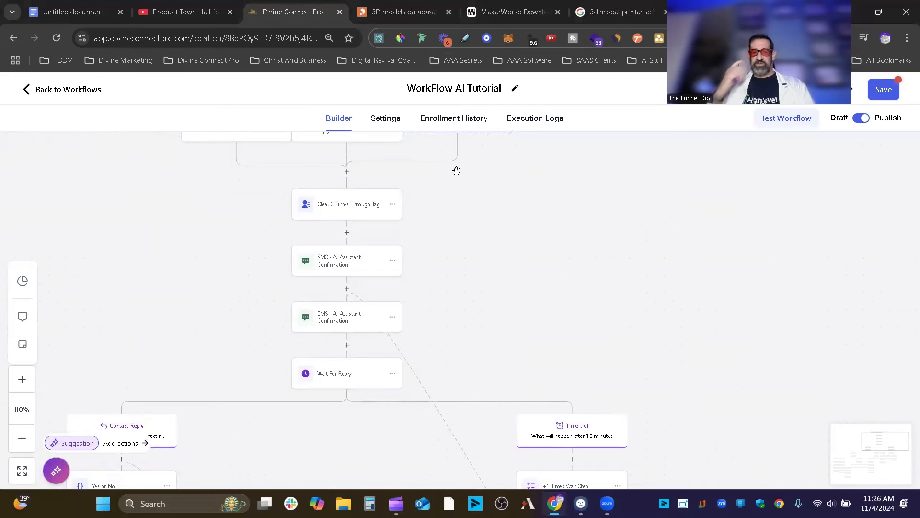
scroll(460, 172, down, 1)
scroll(467, 192, up, 6)
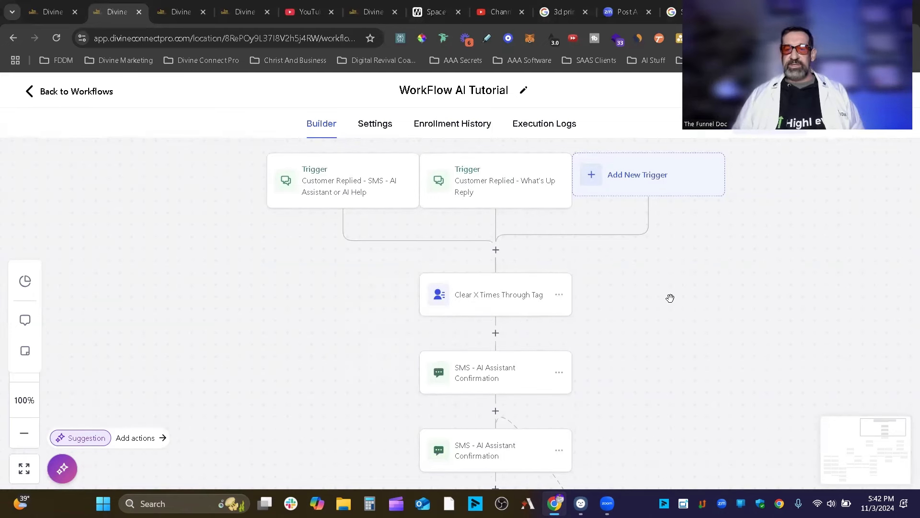
scroll(669, 301, down, 1)
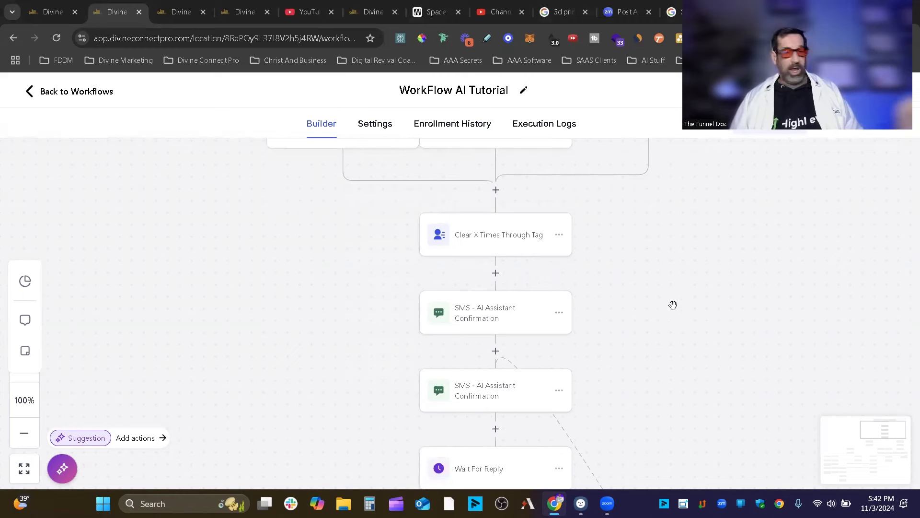
click(490, 314)
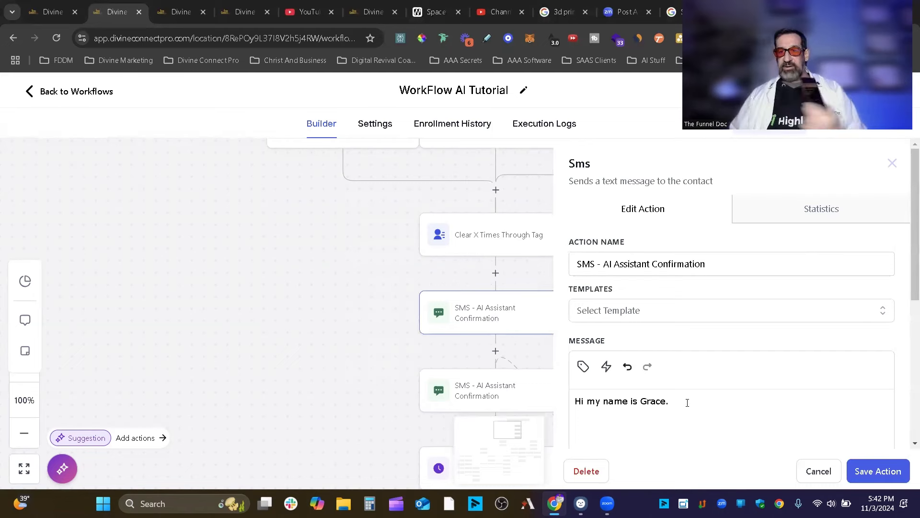
click(515, 395)
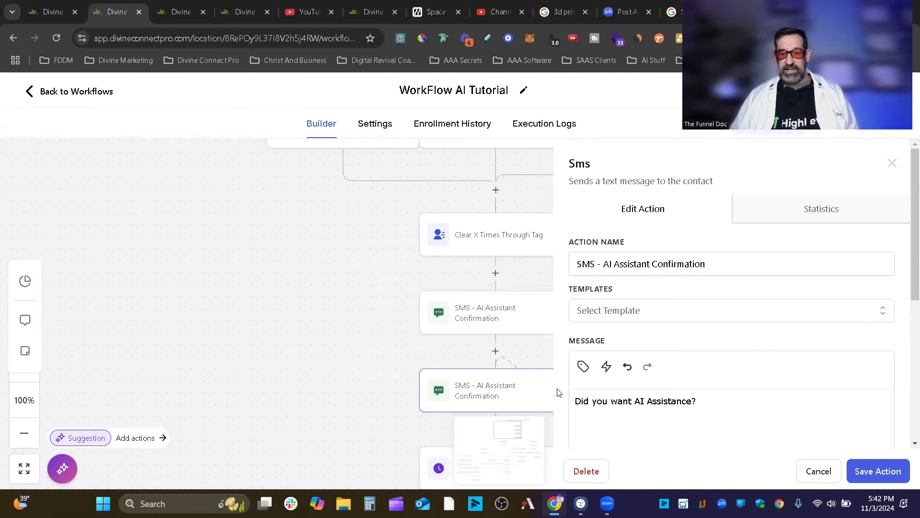
click(818, 470)
scroll(575, 338, down, 3)
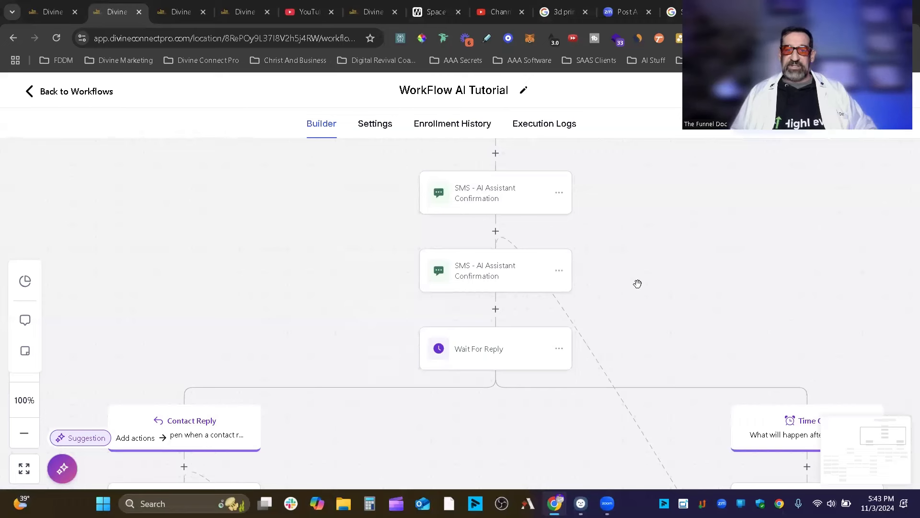
scroll(654, 281, down, 1)
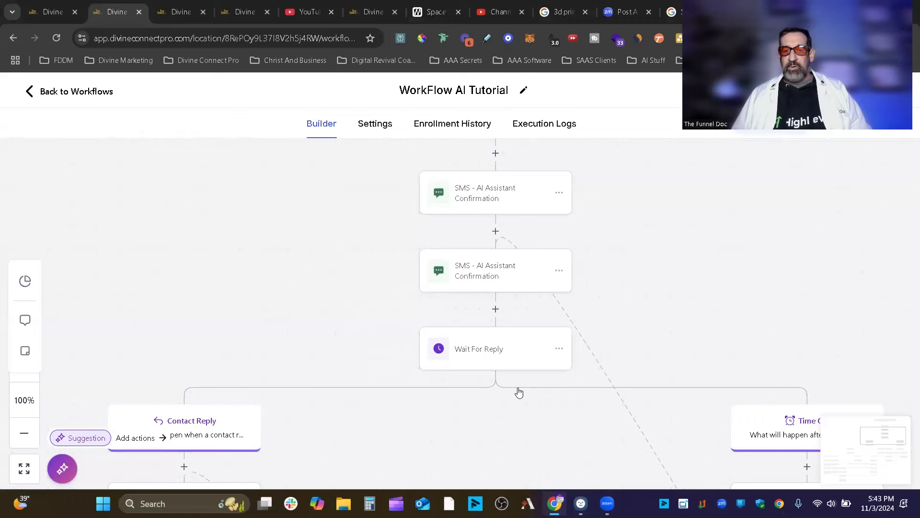
click(495, 353)
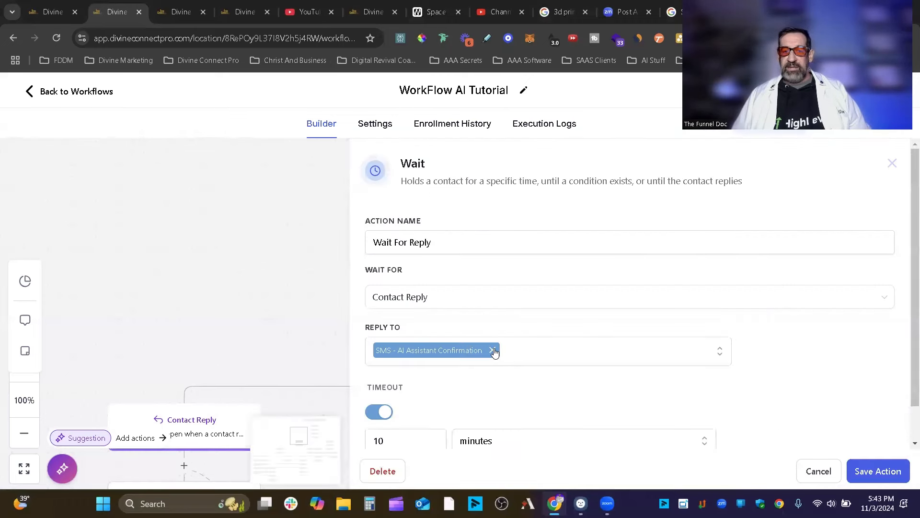
click(813, 471)
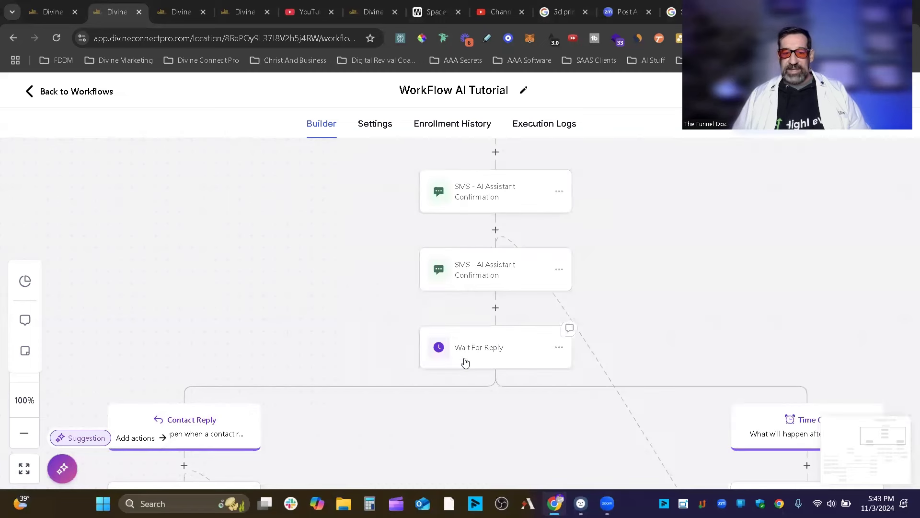
click(496, 309)
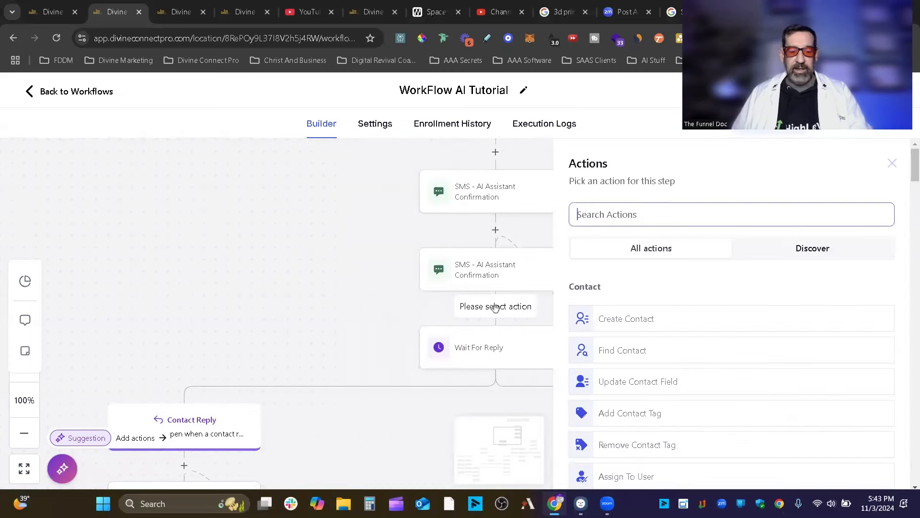
text(wai)
click(659, 309)
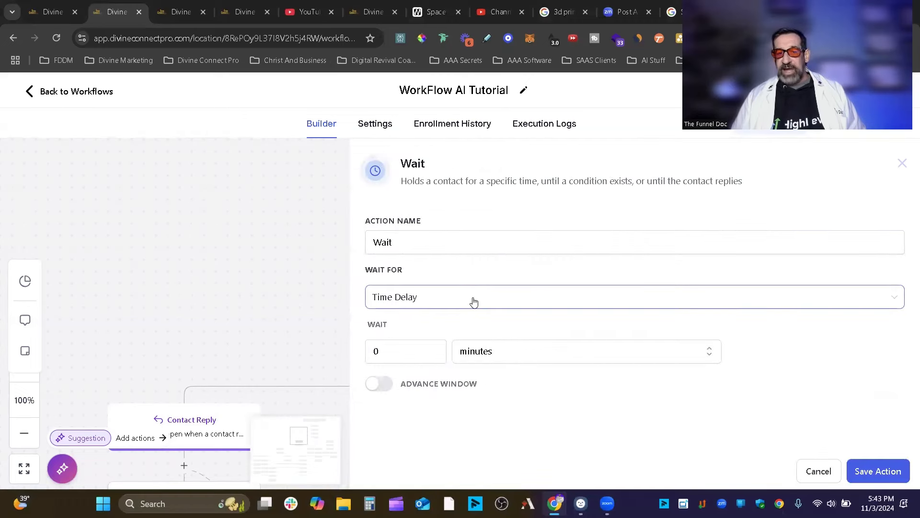
click(475, 303)
scroll(492, 345, down, 3)
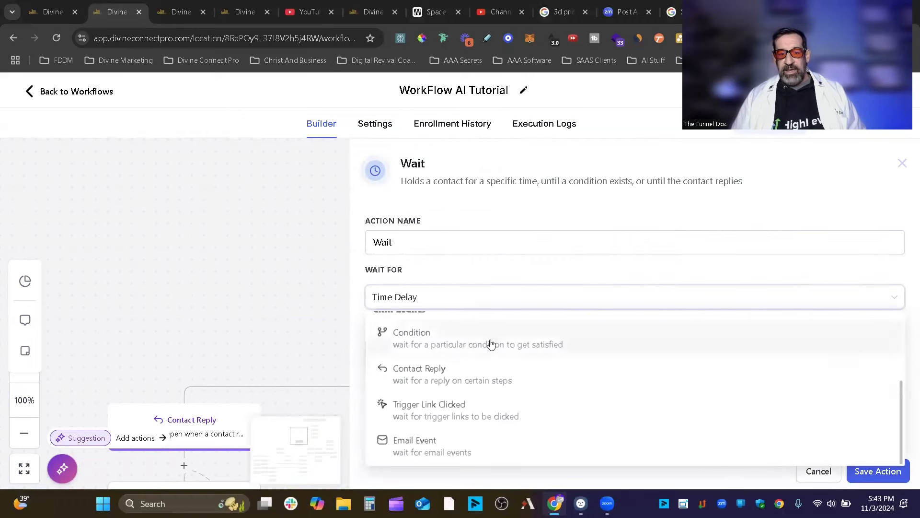
click(429, 377)
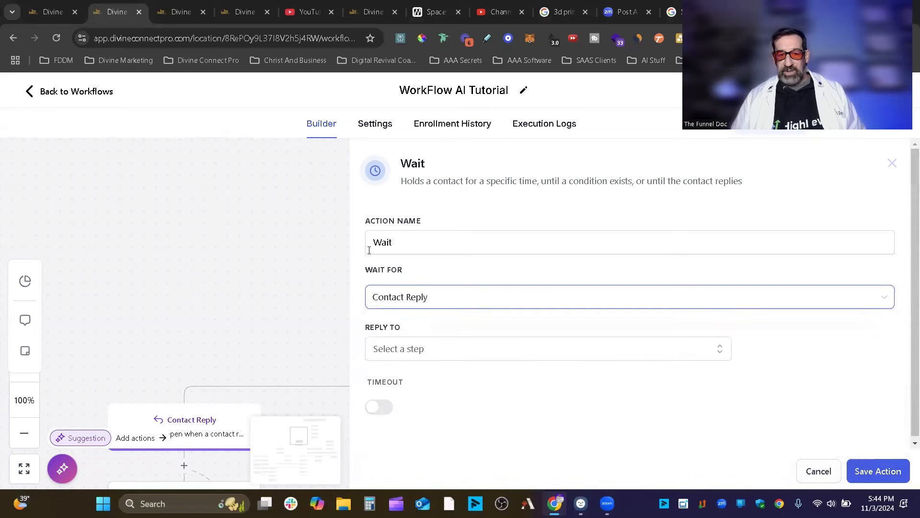
click(430, 242)
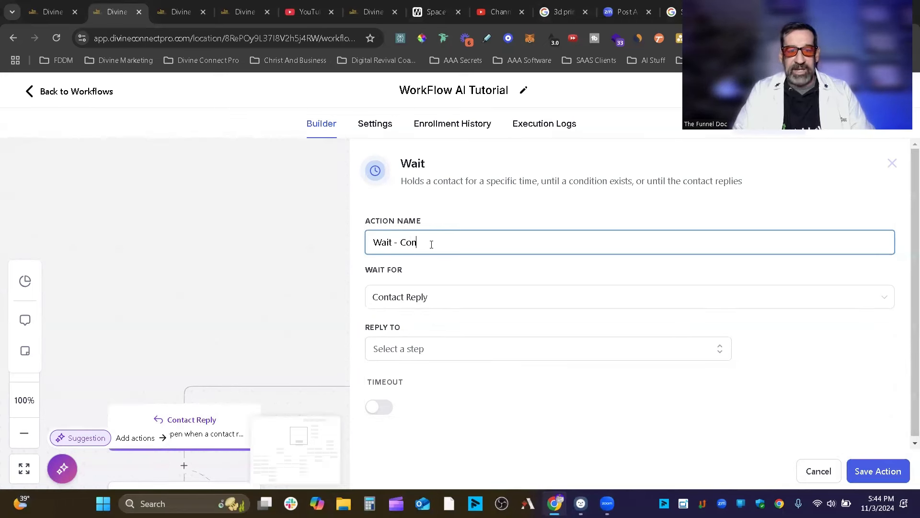
text(- Contact)
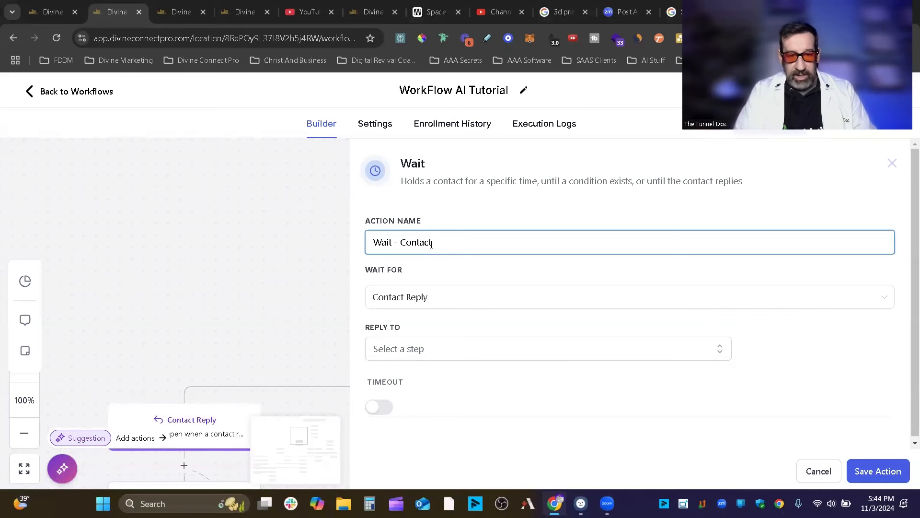
text(  Reply)
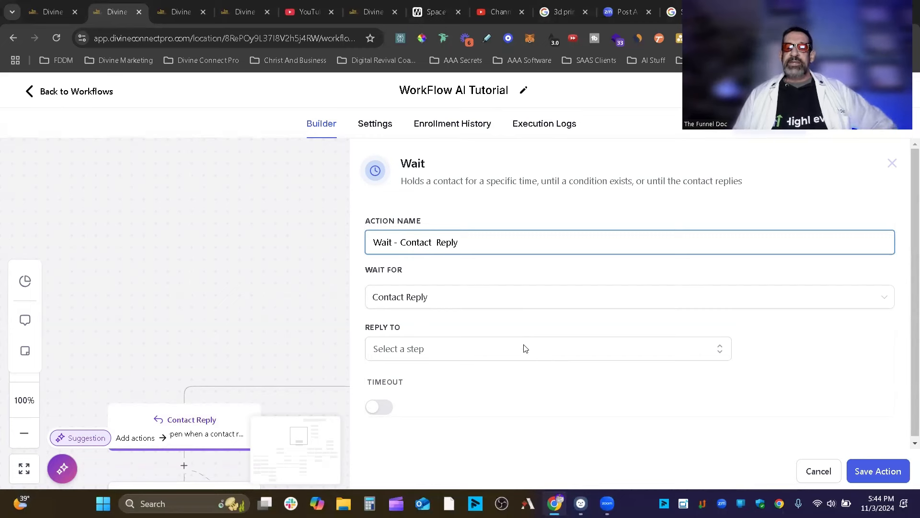
click(464, 355)
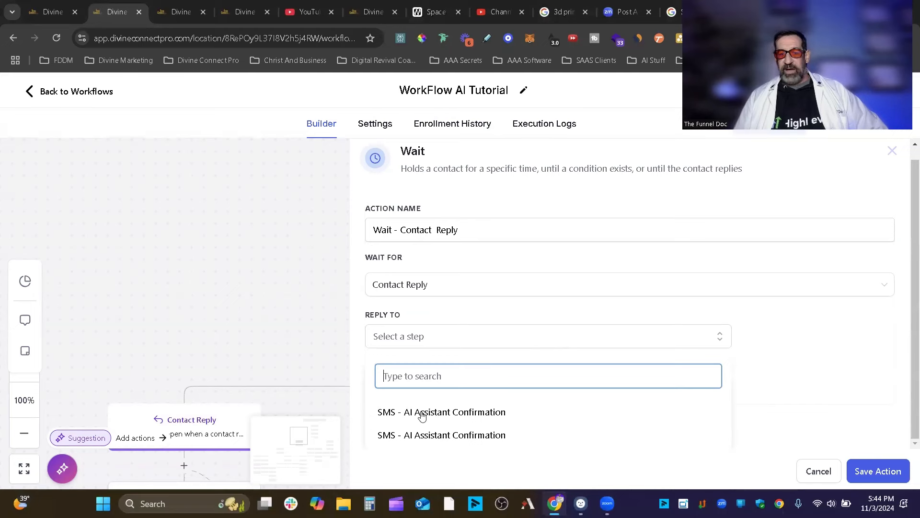
click(455, 436)
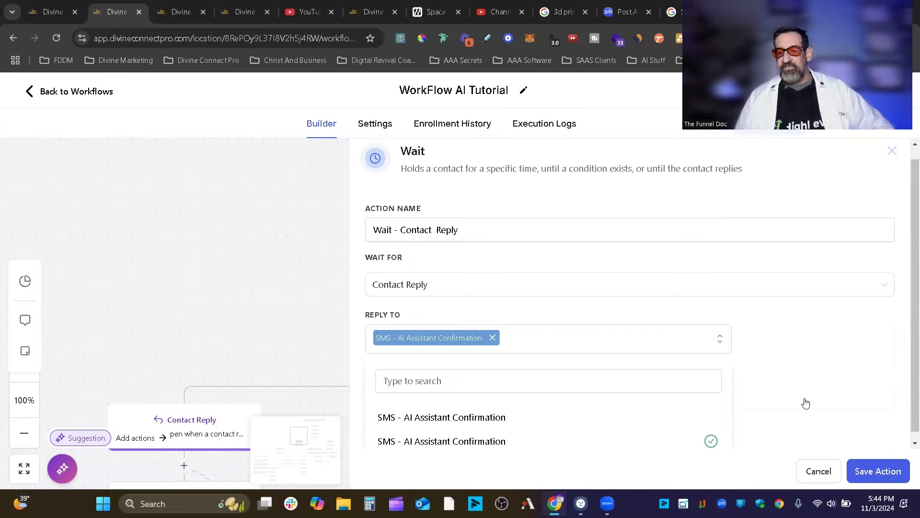
click(626, 346)
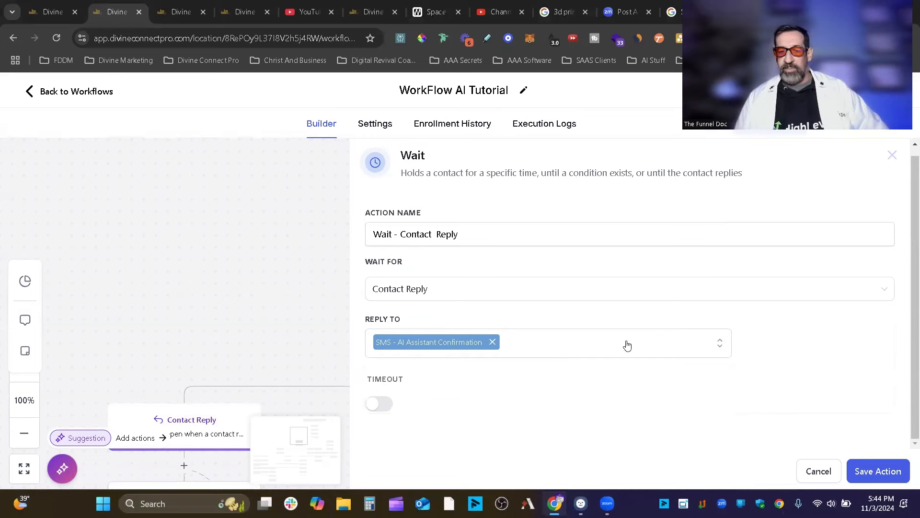
click(385, 405)
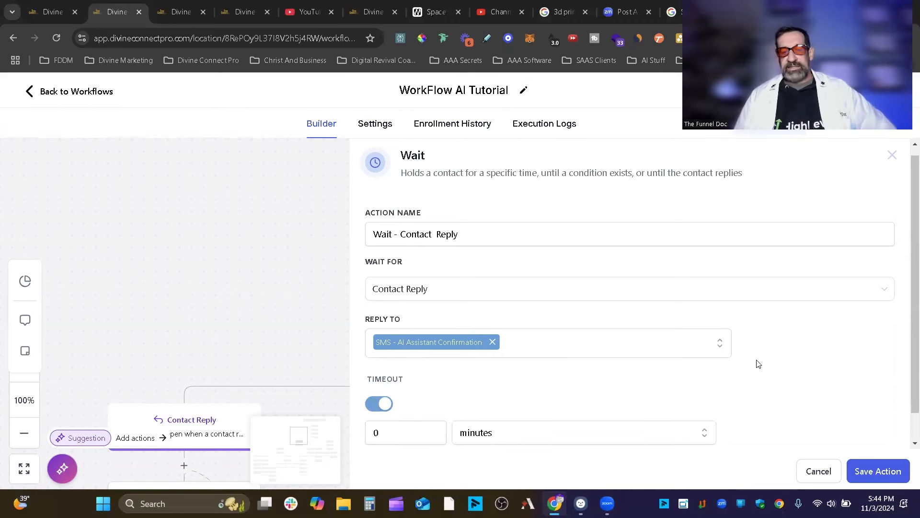
scroll(759, 364, down, 1)
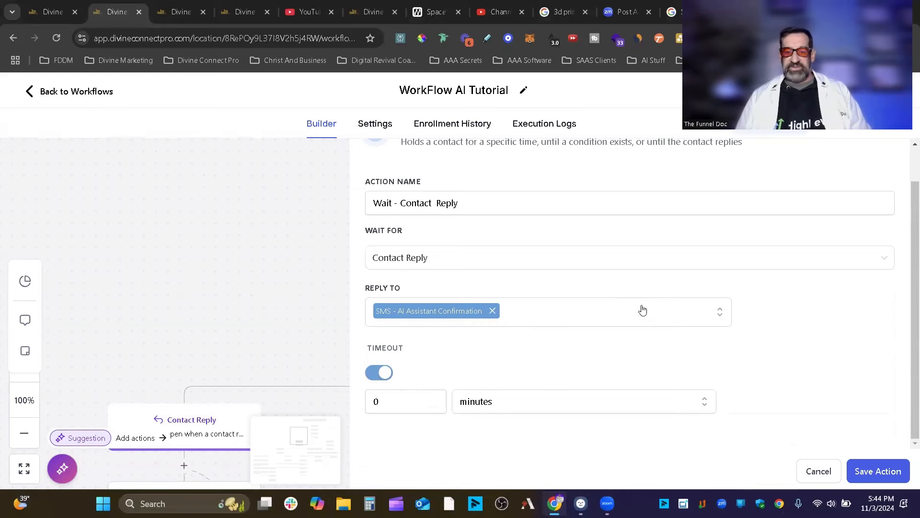
click(809, 464)
scroll(578, 302, down, 2)
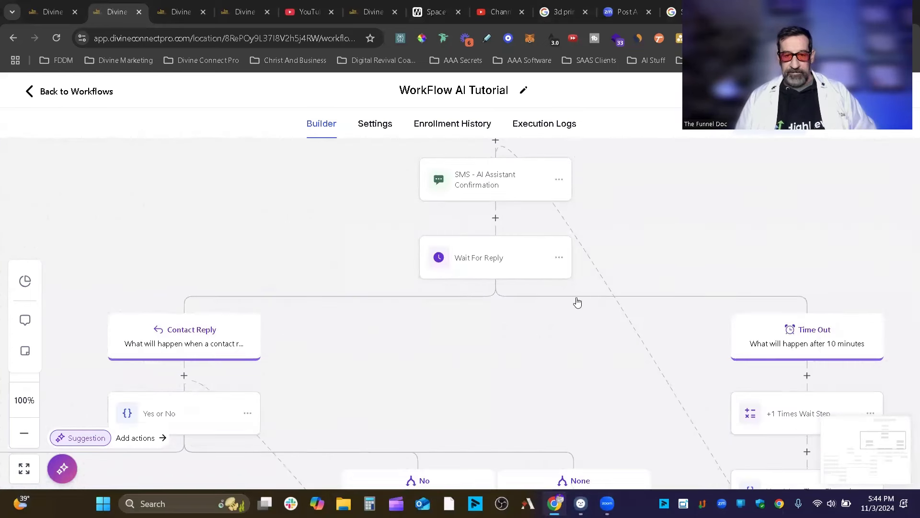
click(499, 262)
scroll(412, 305, down, 1)
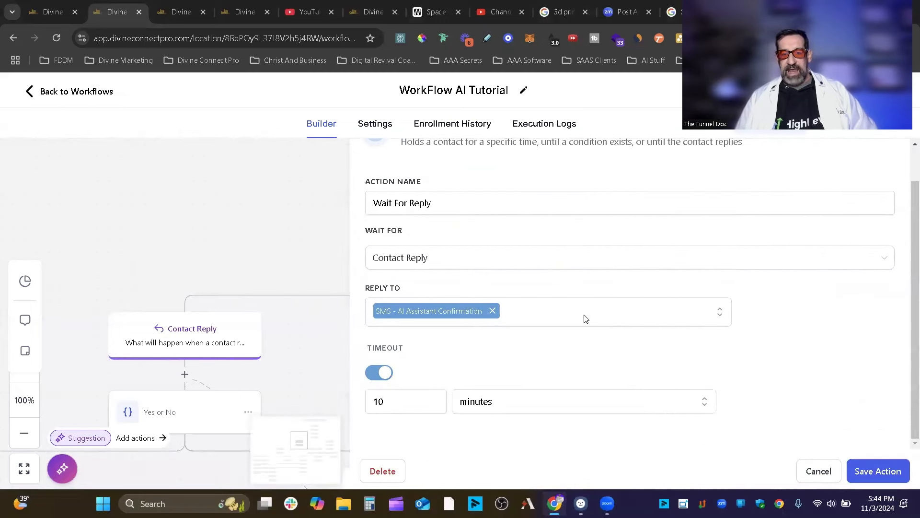
click(826, 477)
drag(575, 356, 308, 324)
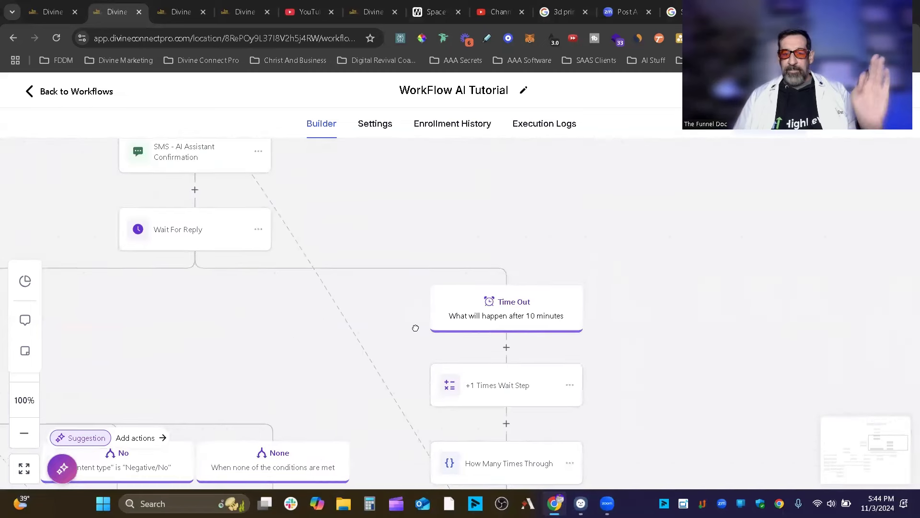
drag(416, 327, 430, 313)
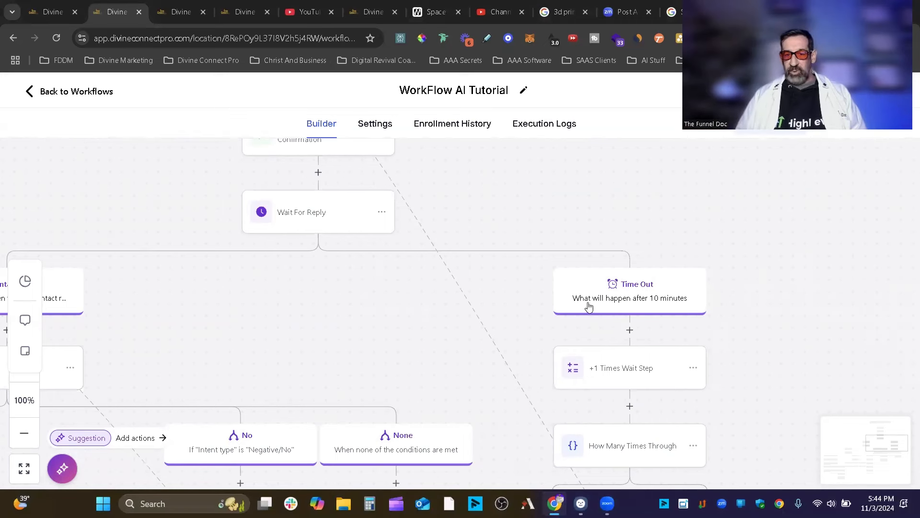
drag(761, 349, 692, 237)
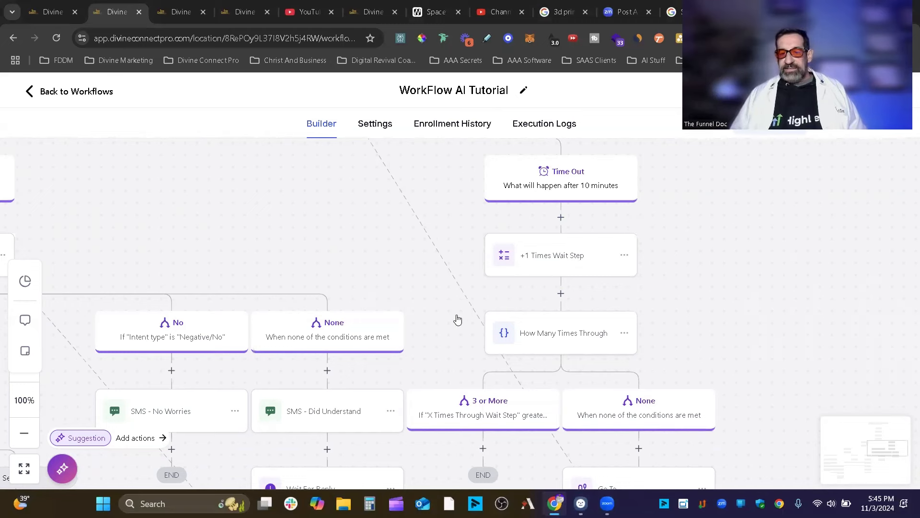
scroll(719, 335, down, 2)
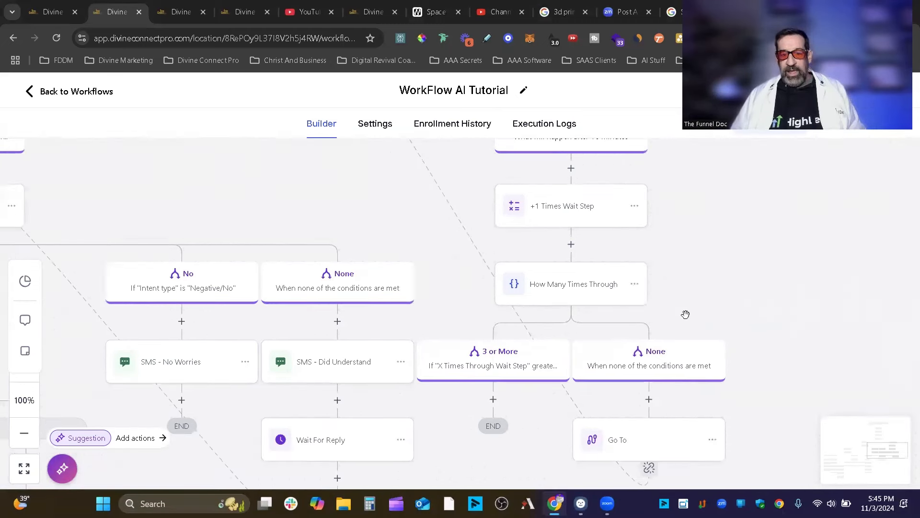
scroll(522, 331, down, 1)
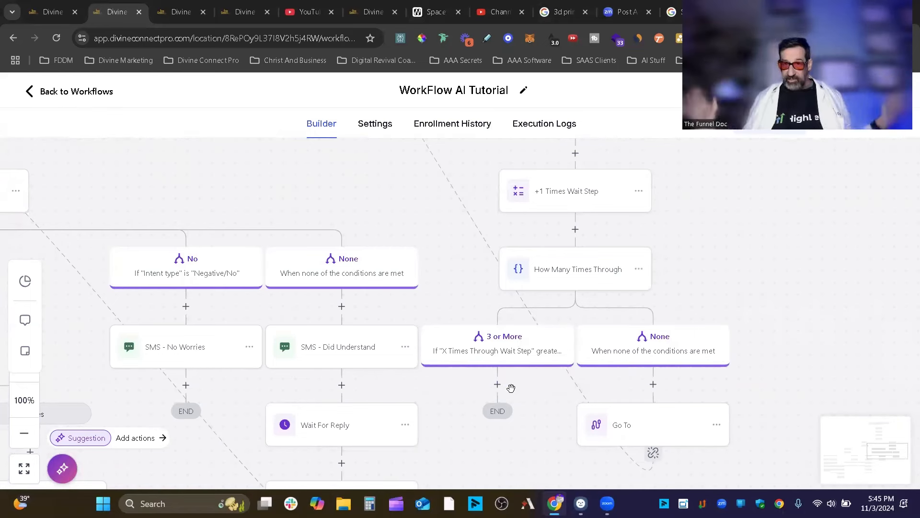
scroll(713, 317, up, 3)
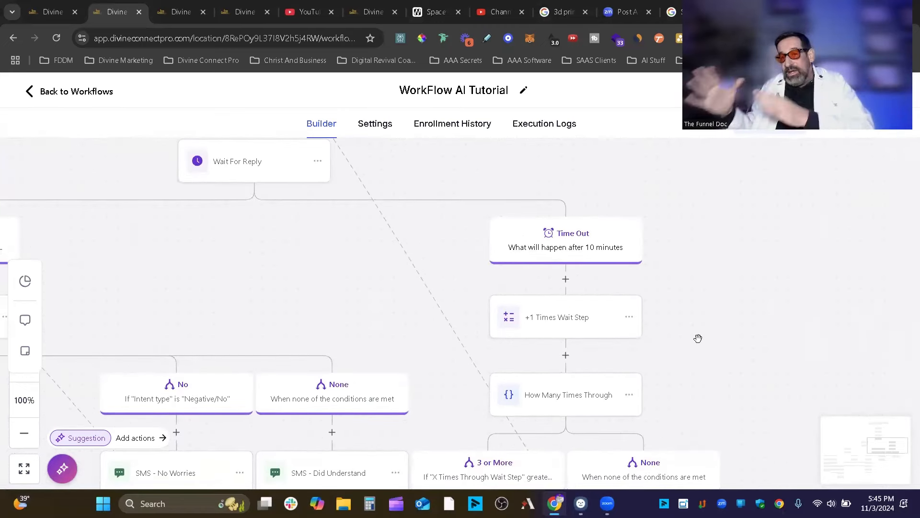
drag(707, 251, 712, 245)
scroll(712, 244, down, 3)
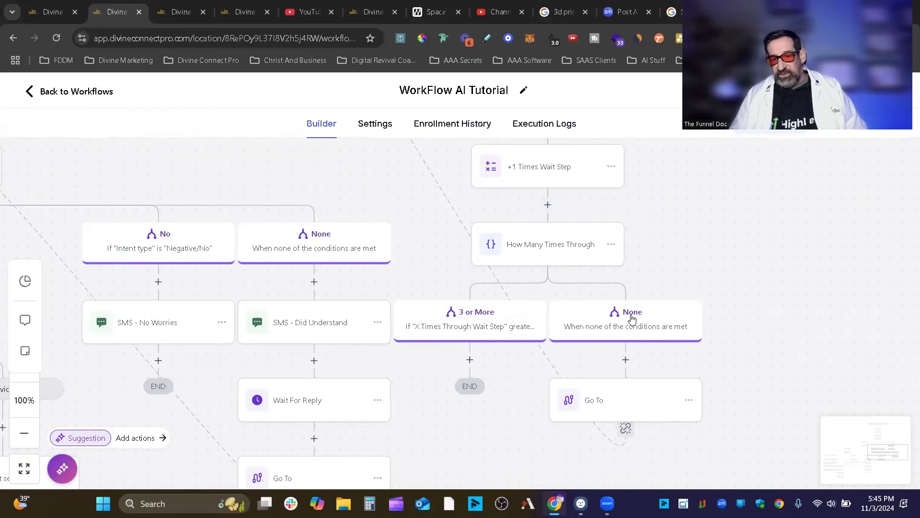
scroll(673, 297, up, 1)
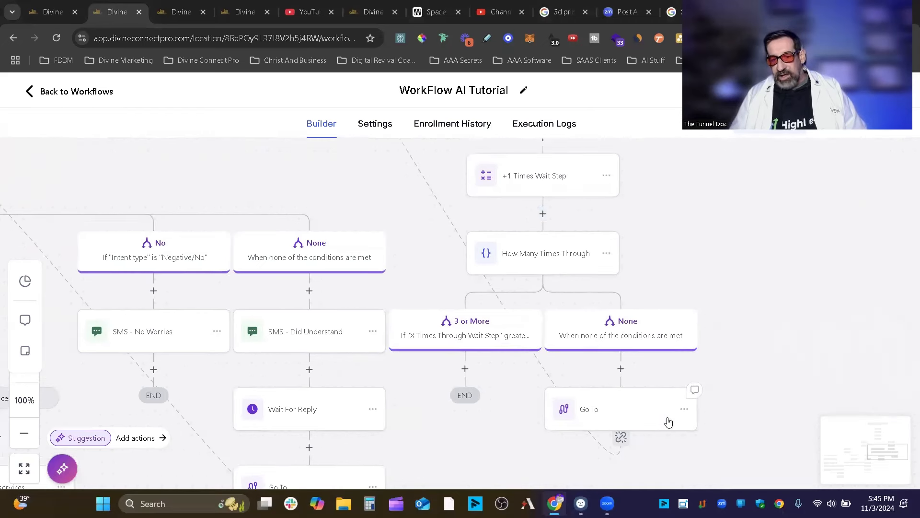
drag(649, 183, 803, 429)
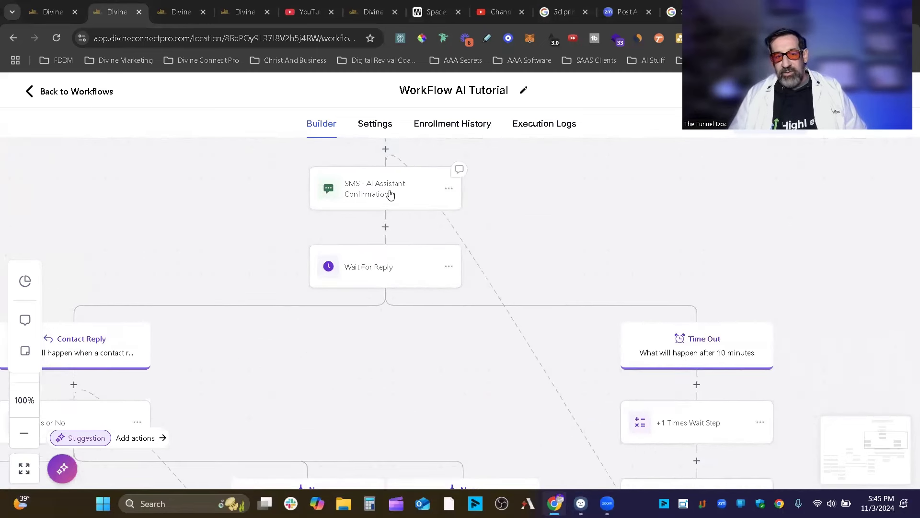
drag(391, 195, 390, 193)
click(390, 193)
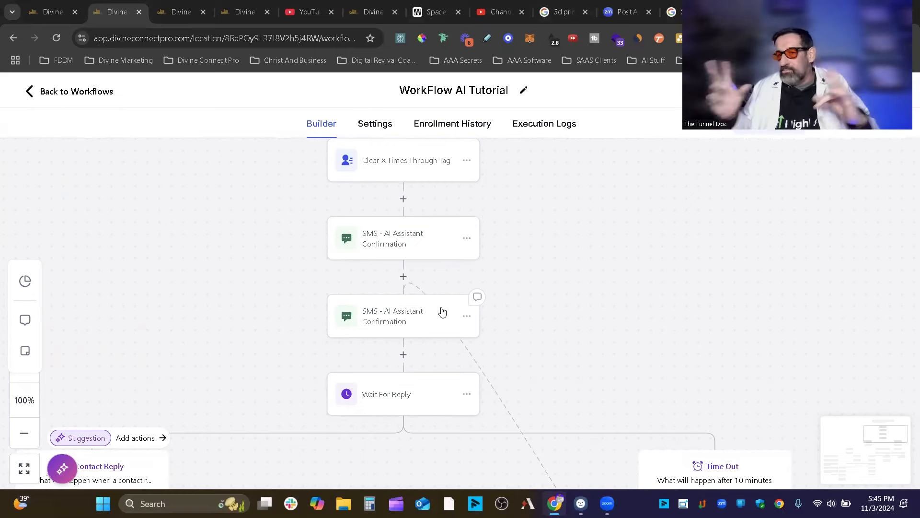
scroll(546, 259, down, 3)
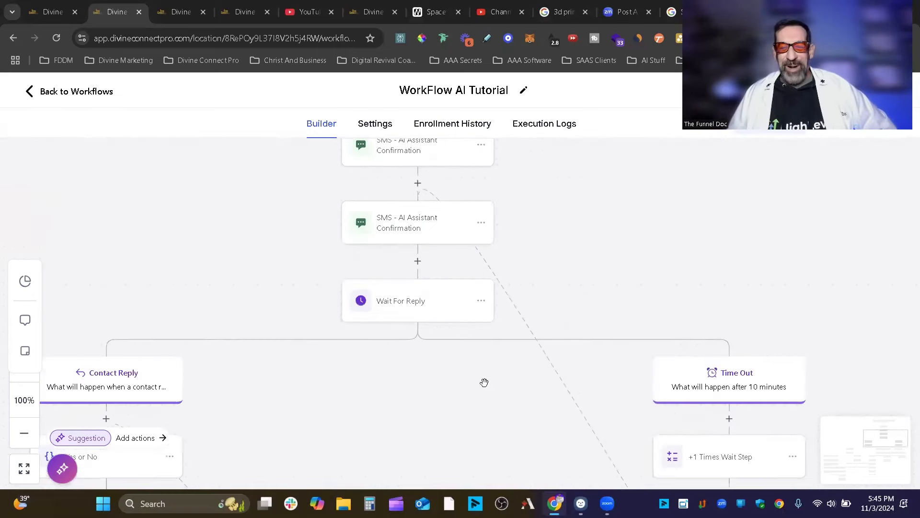
scroll(522, 318, down, 2)
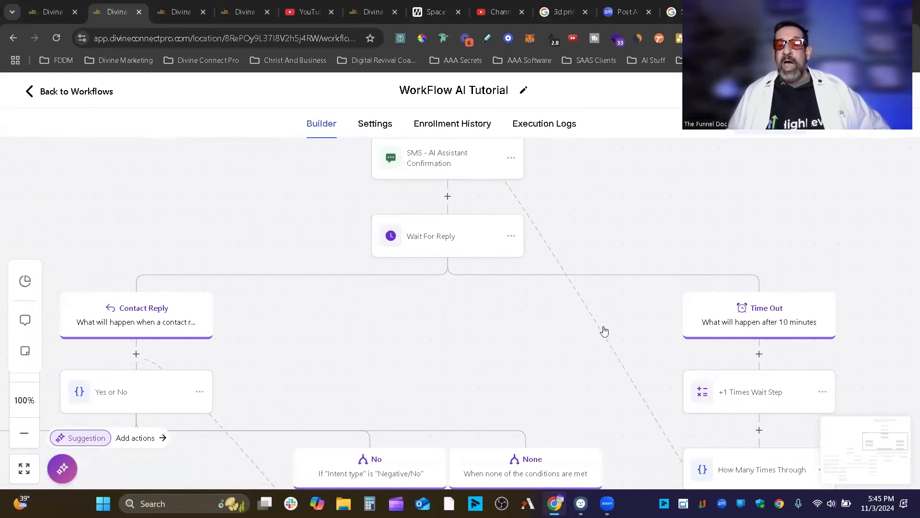
scroll(604, 331, down, 3)
scroll(604, 331, right, 3)
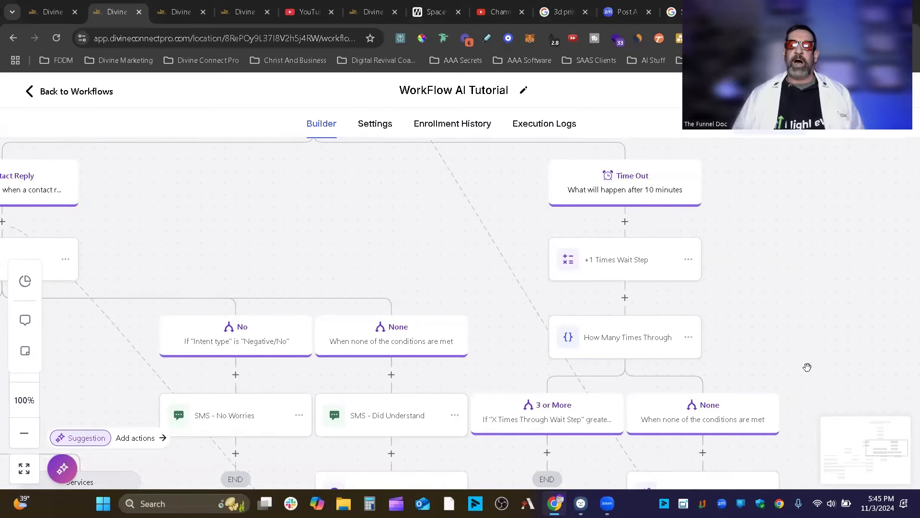
drag(195, 202, 733, 248)
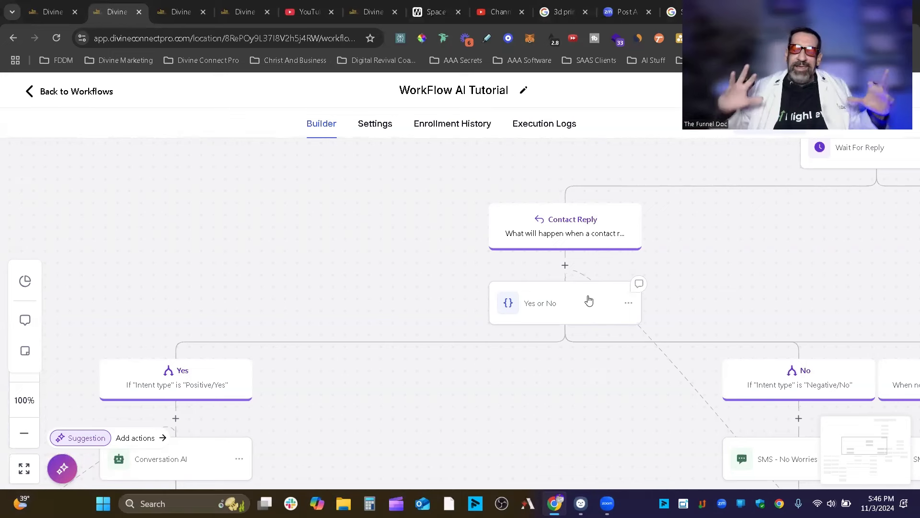
click(559, 305)
scroll(631, 359, down, 3)
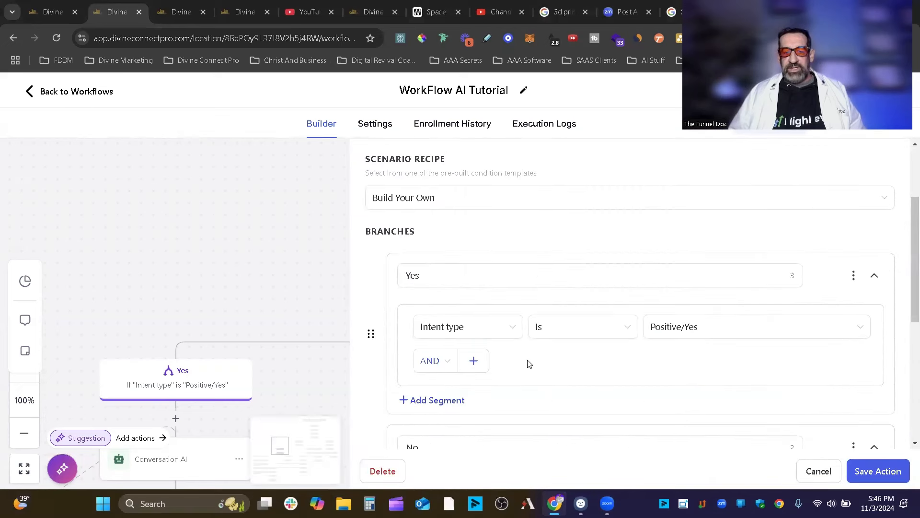
click(488, 334)
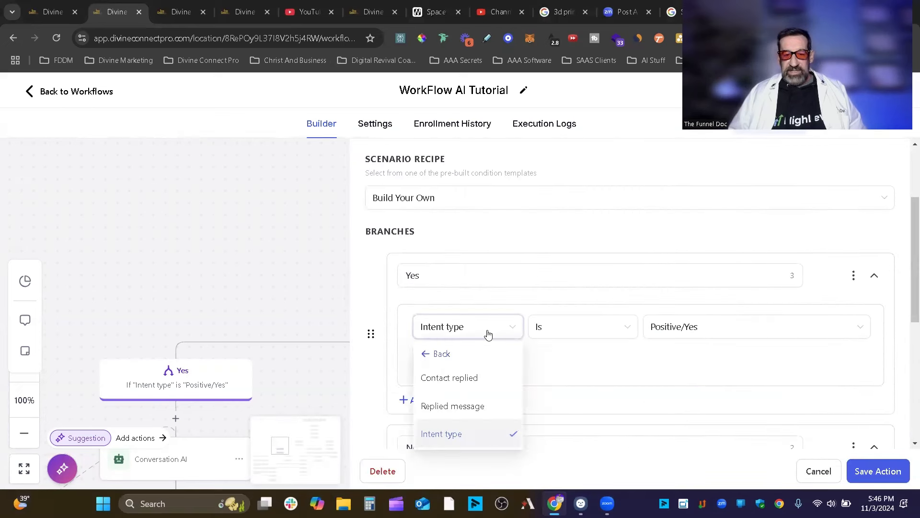
click(434, 354)
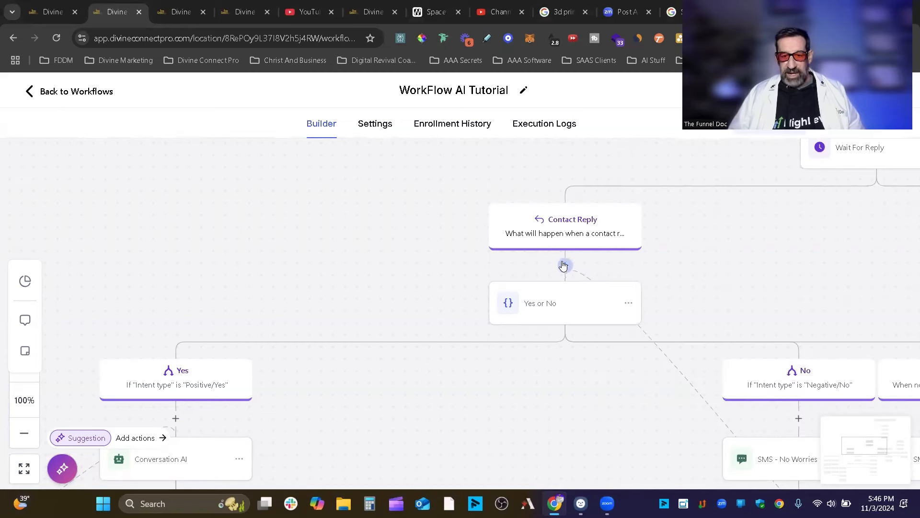
click(565, 266)
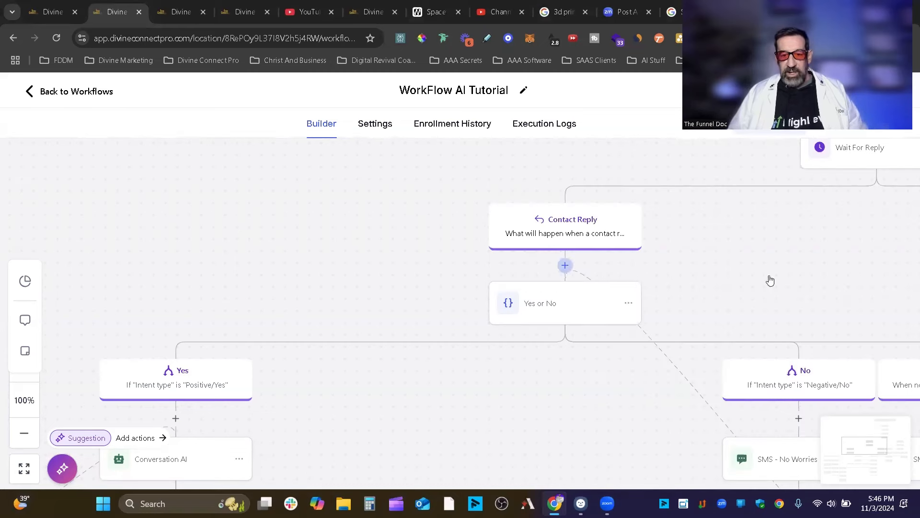
text(if)
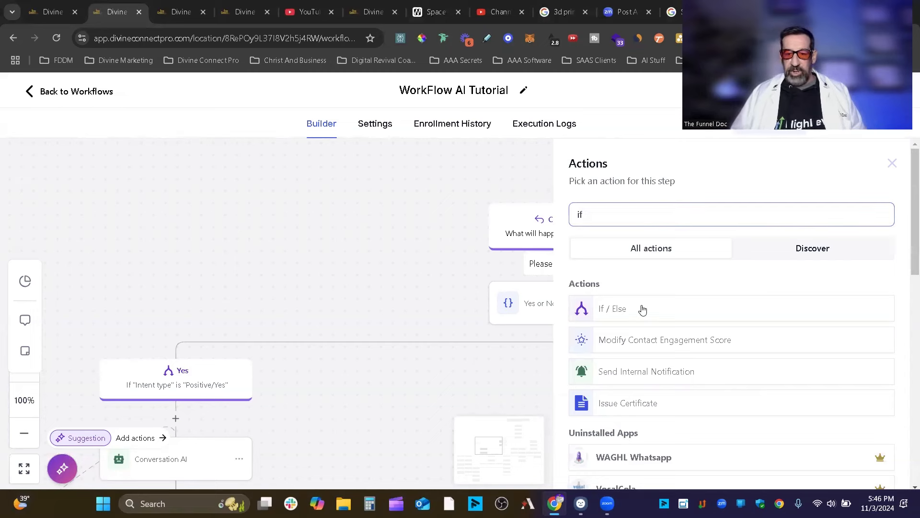
click(642, 310)
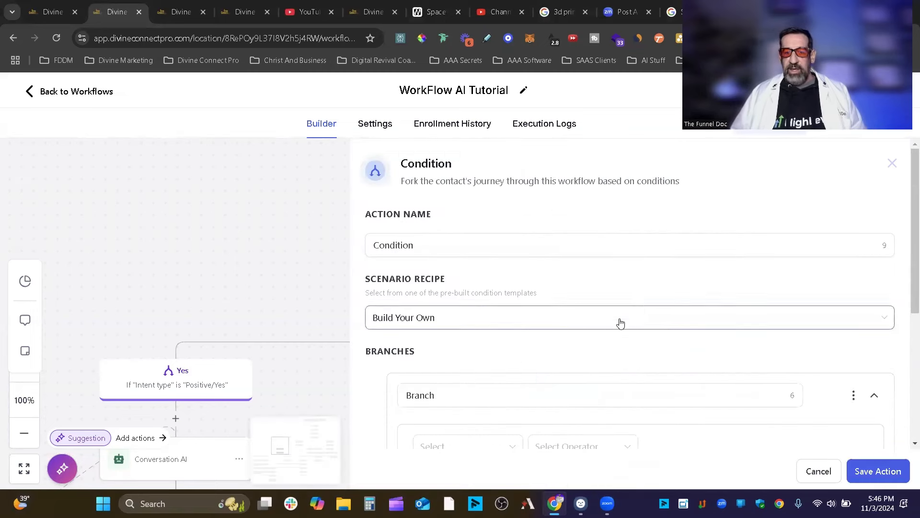
scroll(565, 393, down, 3)
click(472, 326)
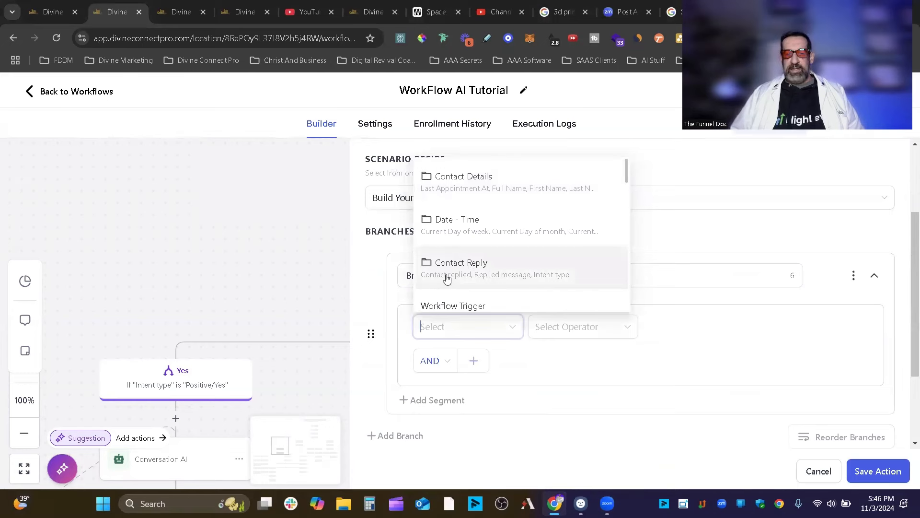
click(489, 271)
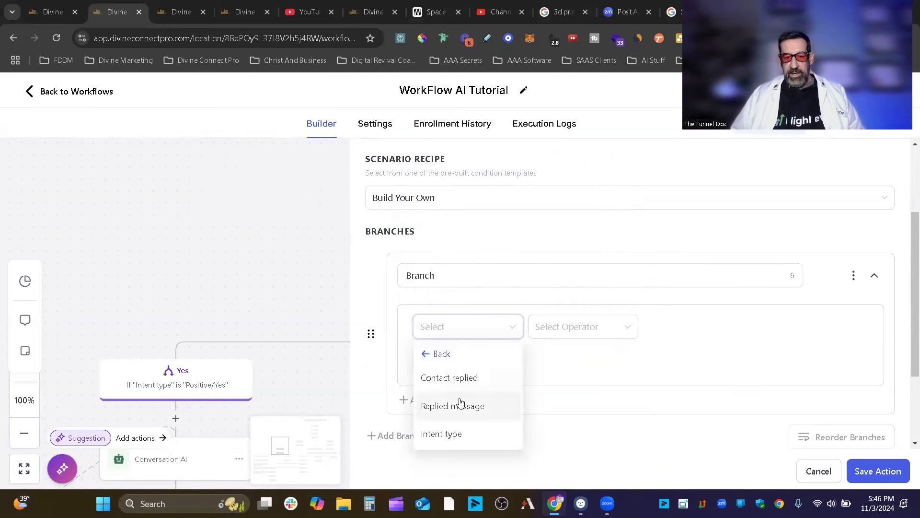
click(454, 436)
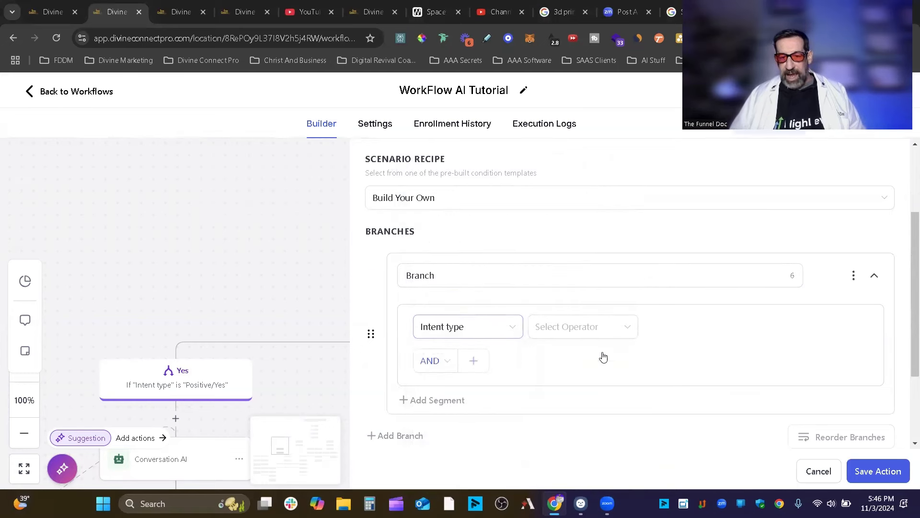
click(582, 330)
click(551, 354)
click(556, 328)
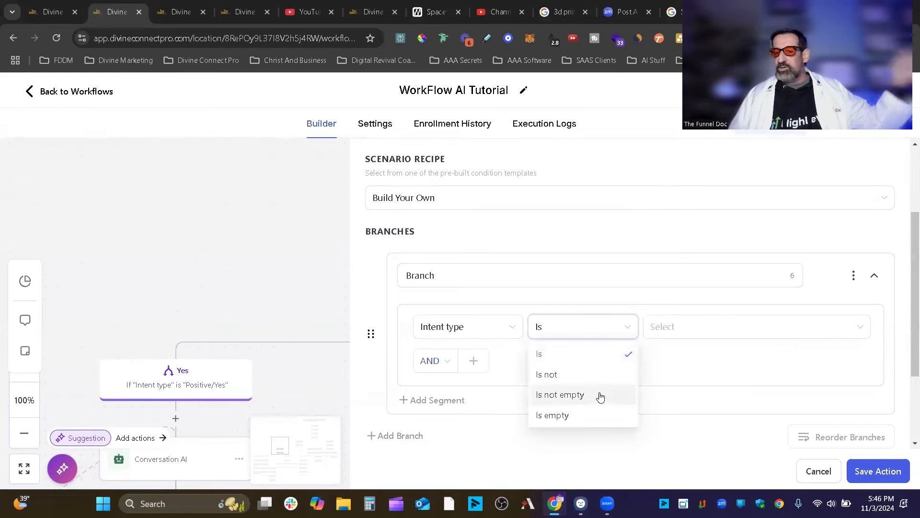
click(720, 330)
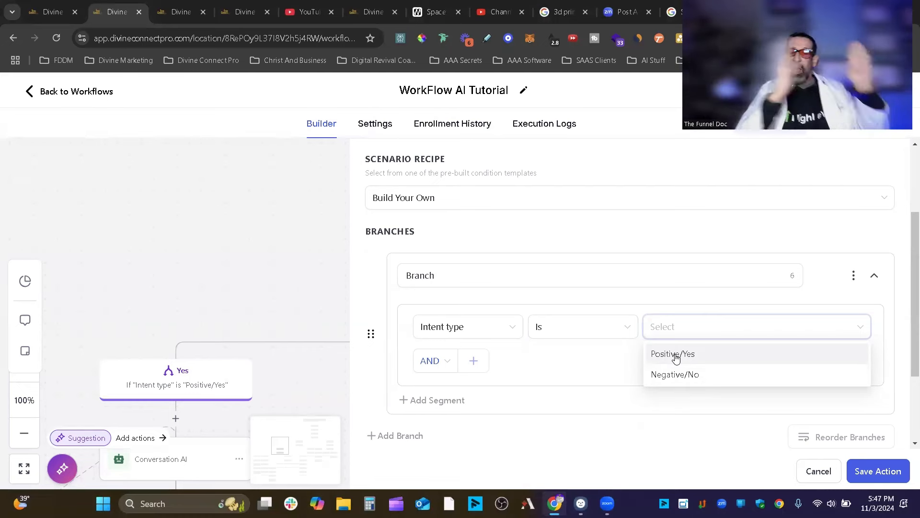
click(829, 469)
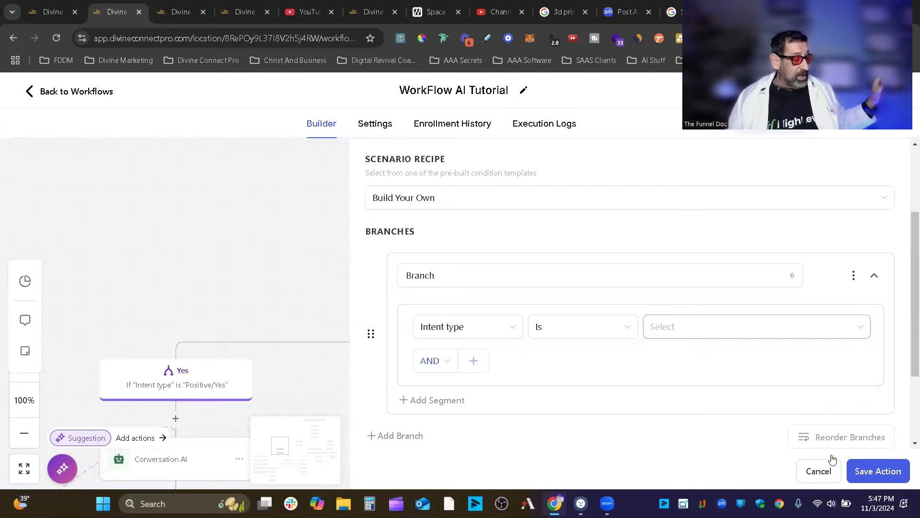
click(821, 469)
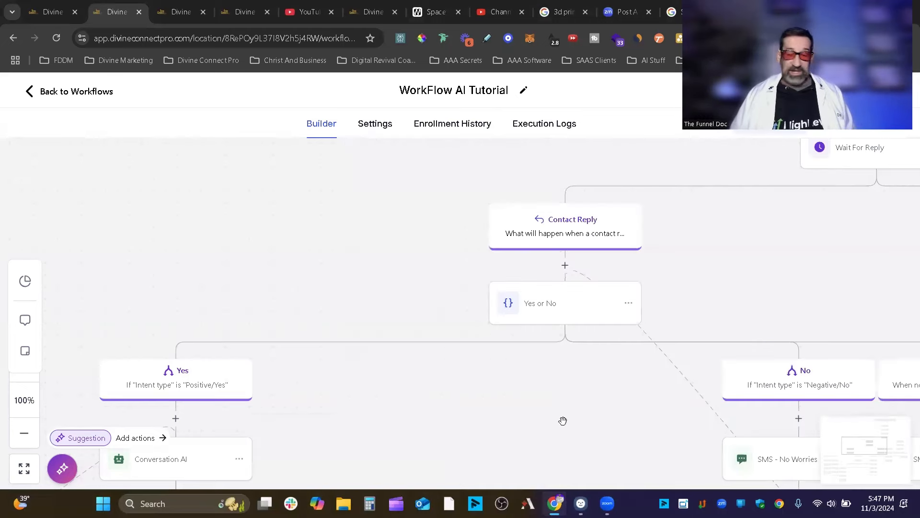
drag(372, 380, 534, 248)
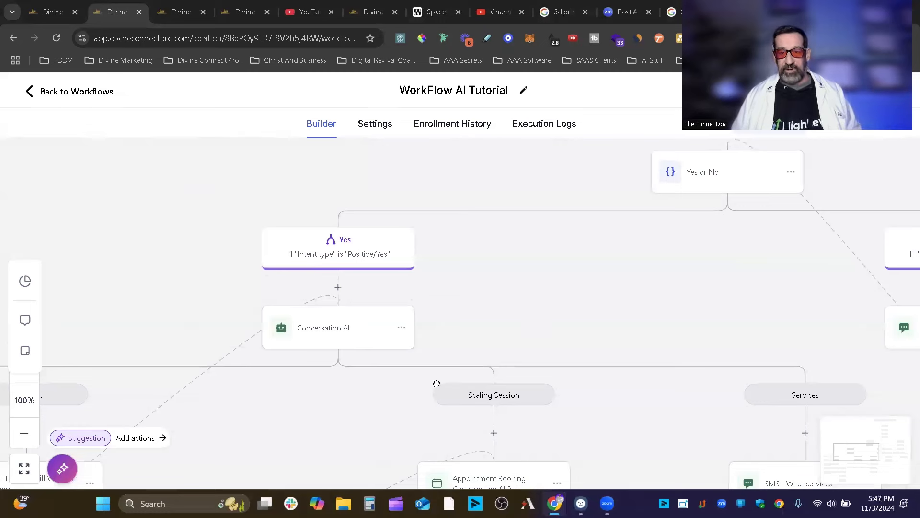
drag(733, 218, 589, 293)
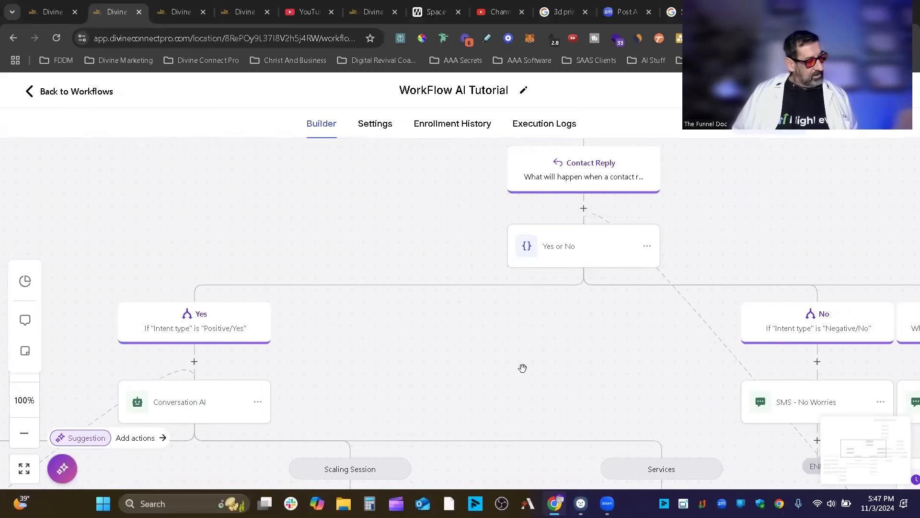
drag(476, 345, 632, 260)
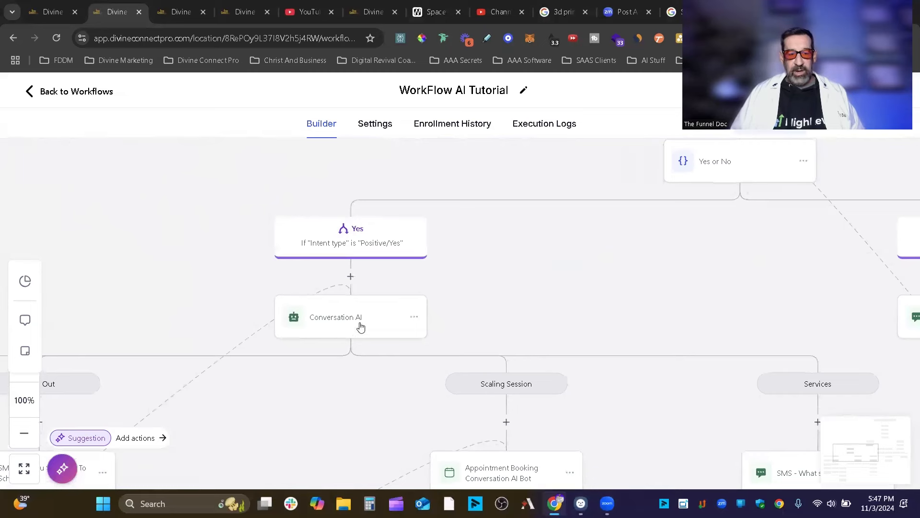
drag(567, 288, 394, 331)
drag(551, 329, 304, 318)
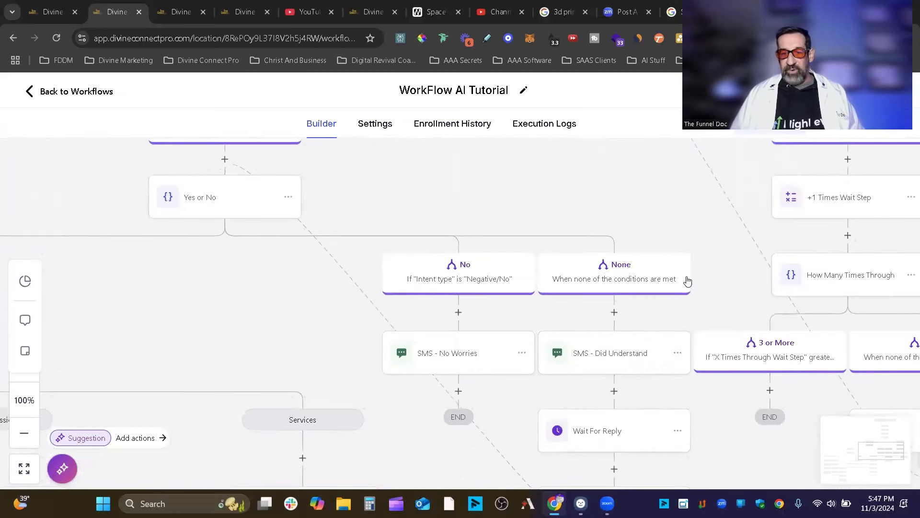
drag(704, 259, 672, 153)
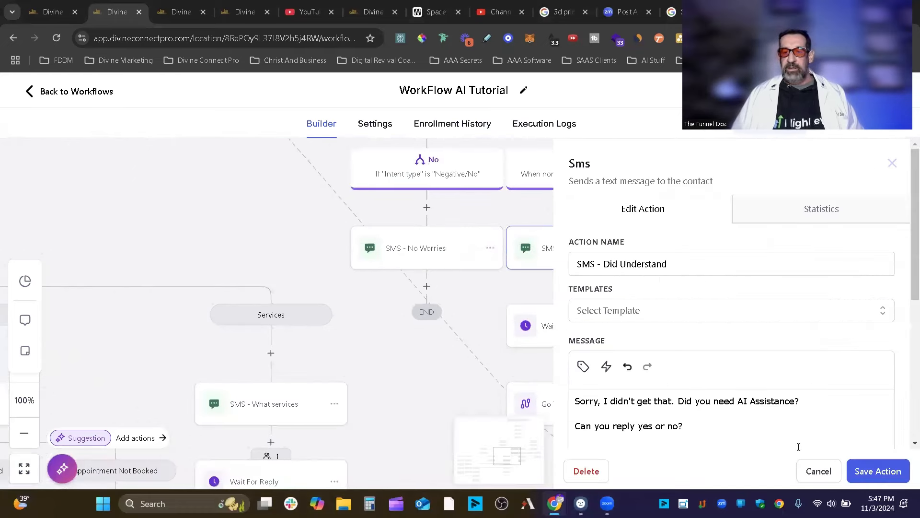
click(819, 472)
scroll(352, 338, up, 4)
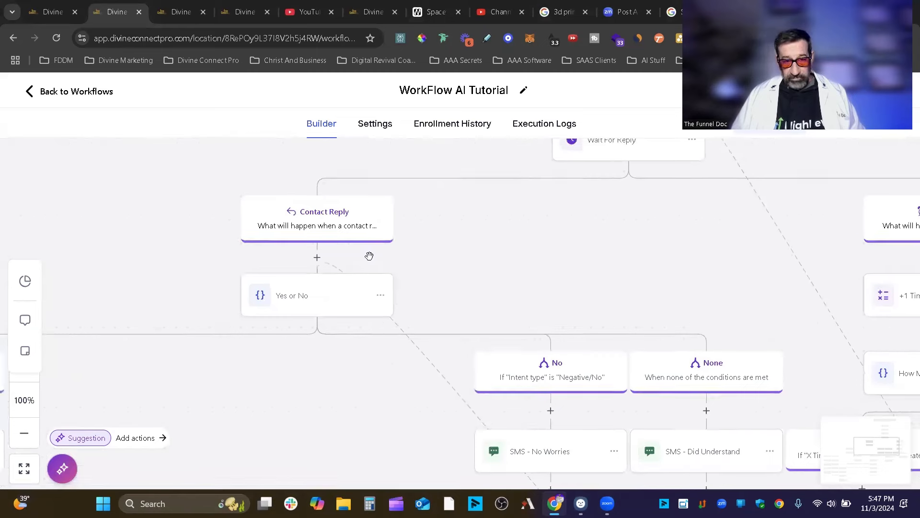
drag(700, 269, 674, 314)
drag(581, 278, 716, 235)
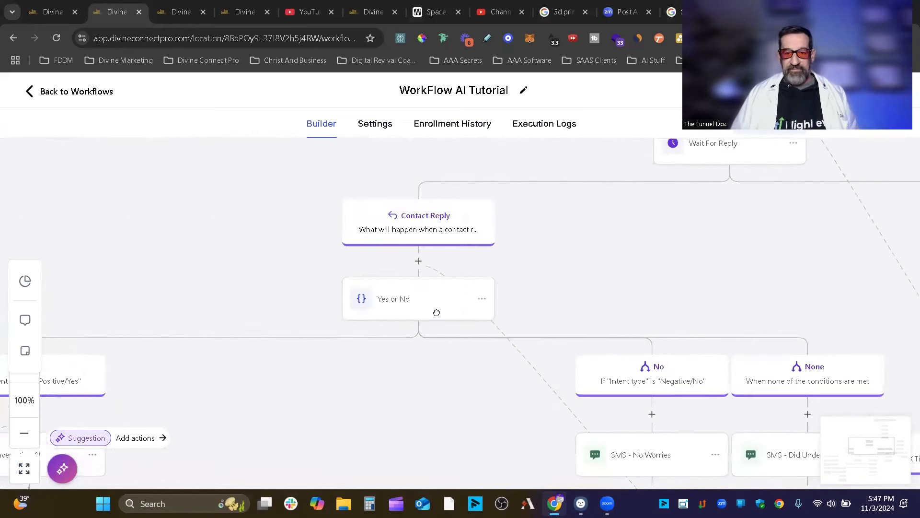
drag(668, 211, 436, 455)
drag(630, 353, 824, 185)
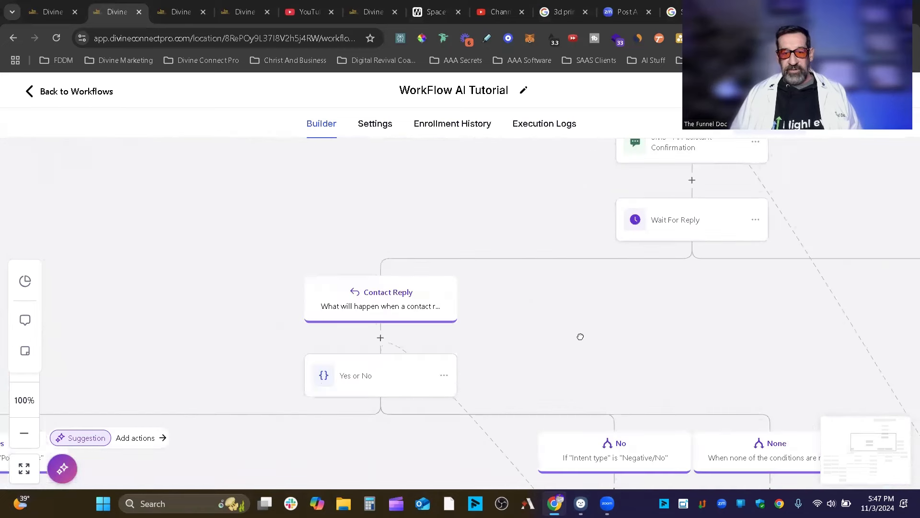
drag(579, 335, 736, 238)
drag(497, 296, 407, 247)
drag(355, 283, 232, 255)
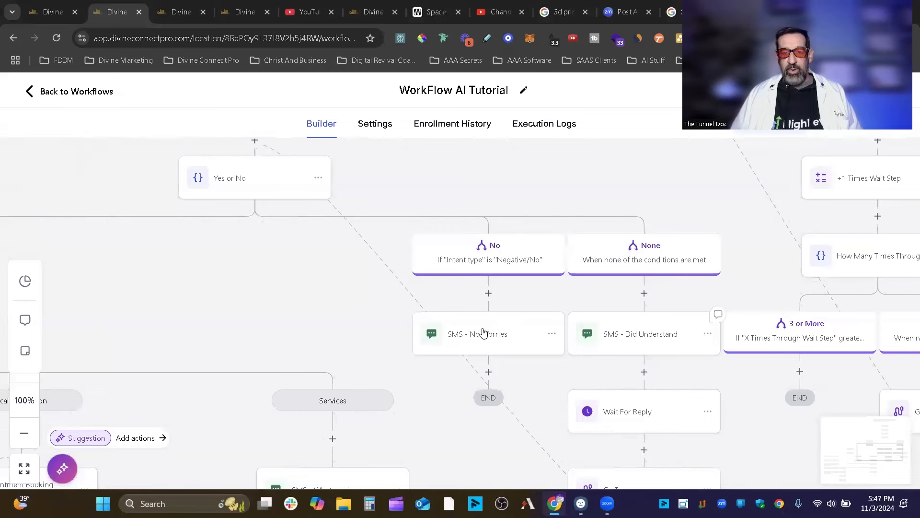
click(489, 331)
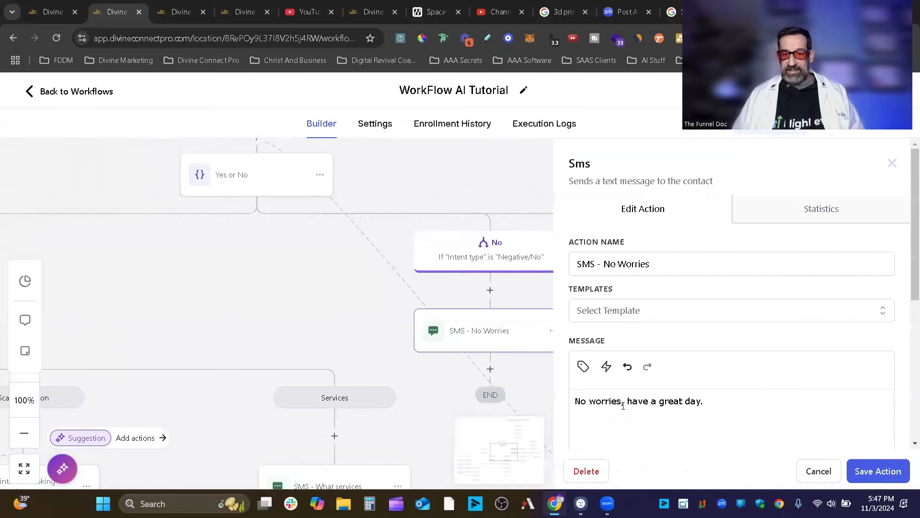
click(814, 471)
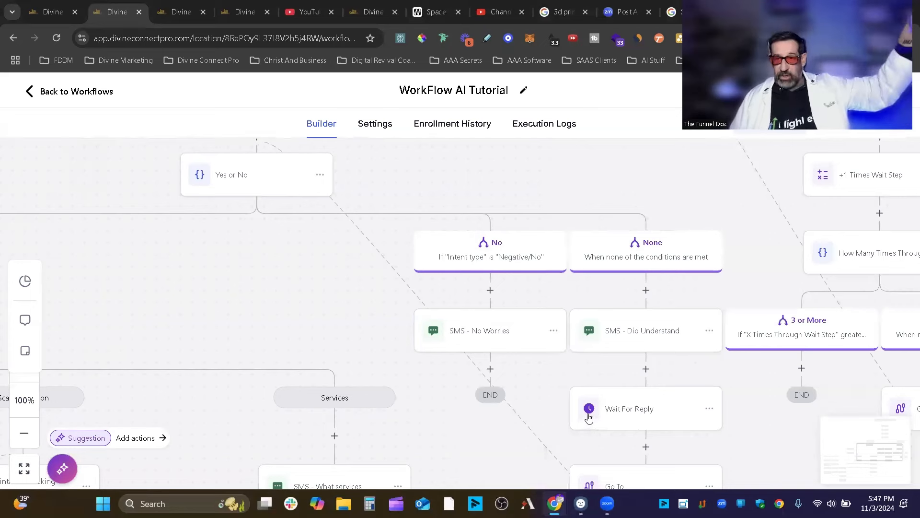
drag(555, 400, 435, 314)
drag(208, 201, 319, 452)
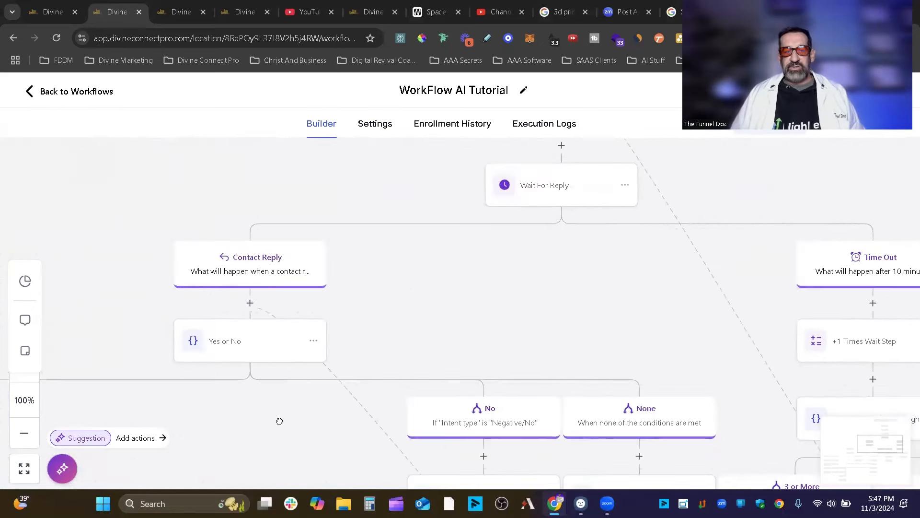
drag(265, 423, 478, 408)
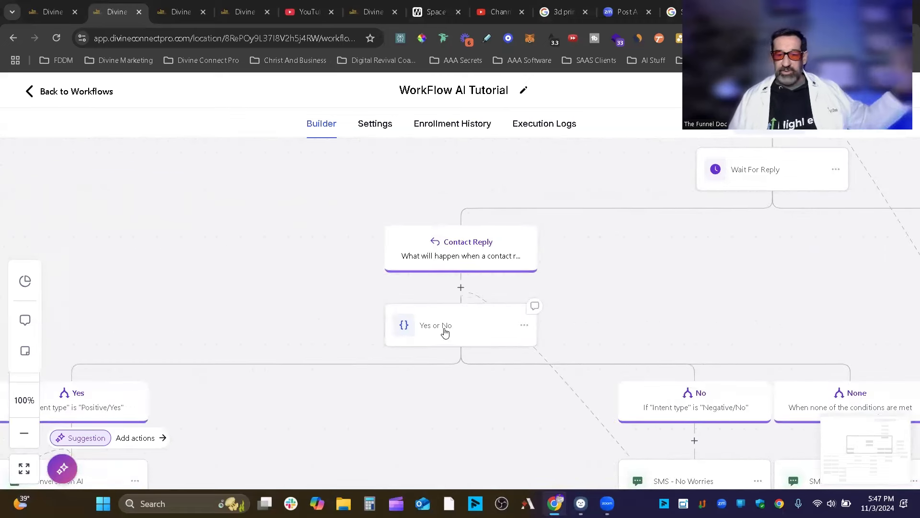
click(450, 332)
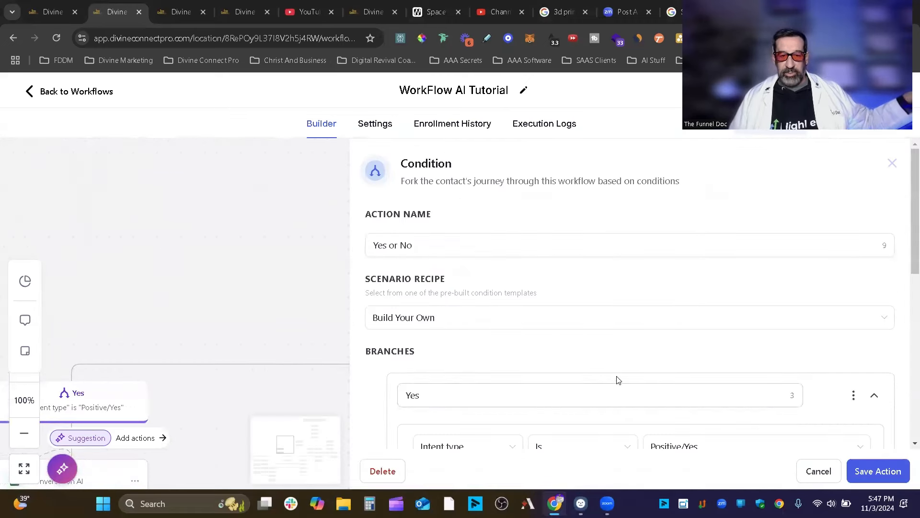
scroll(616, 378, down, 5)
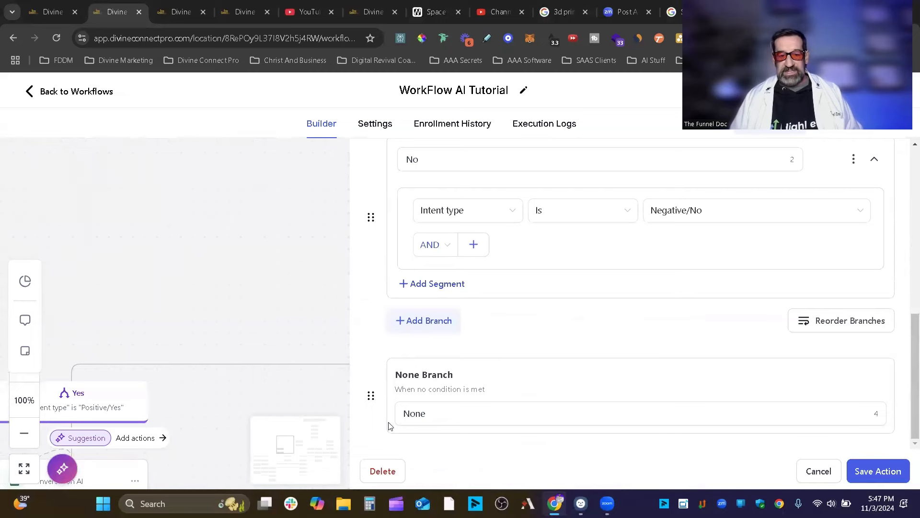
click(829, 464)
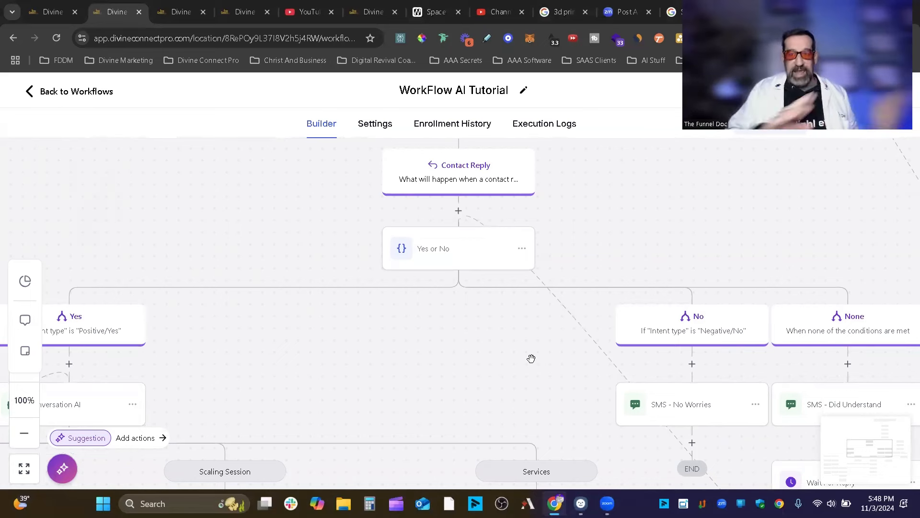
drag(432, 337, 257, 295)
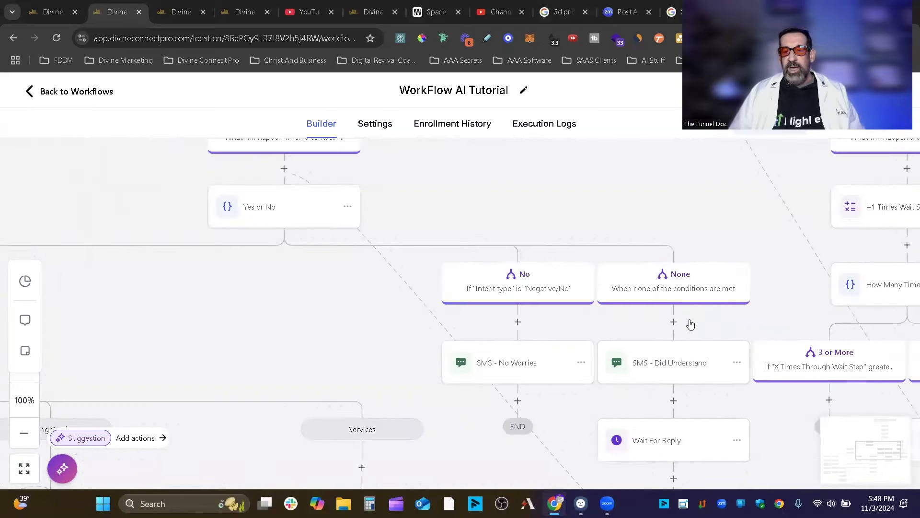
click(667, 367)
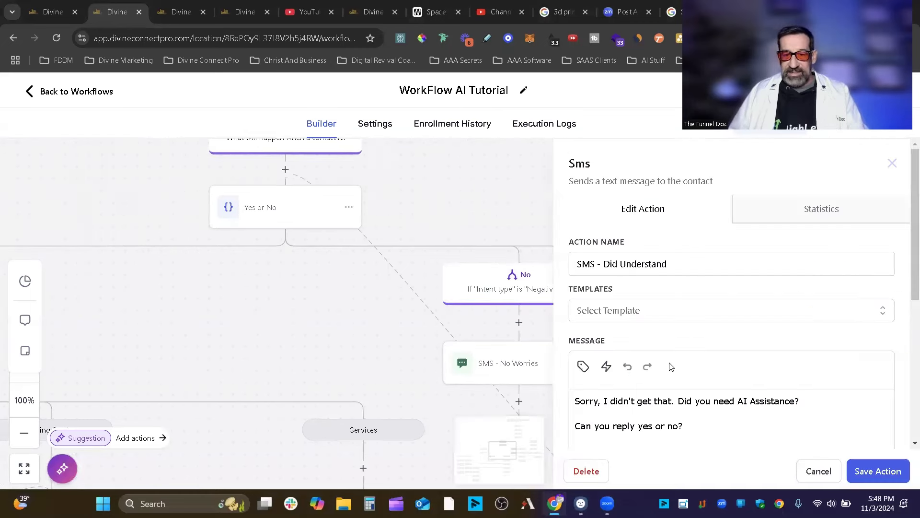
click(618, 265)
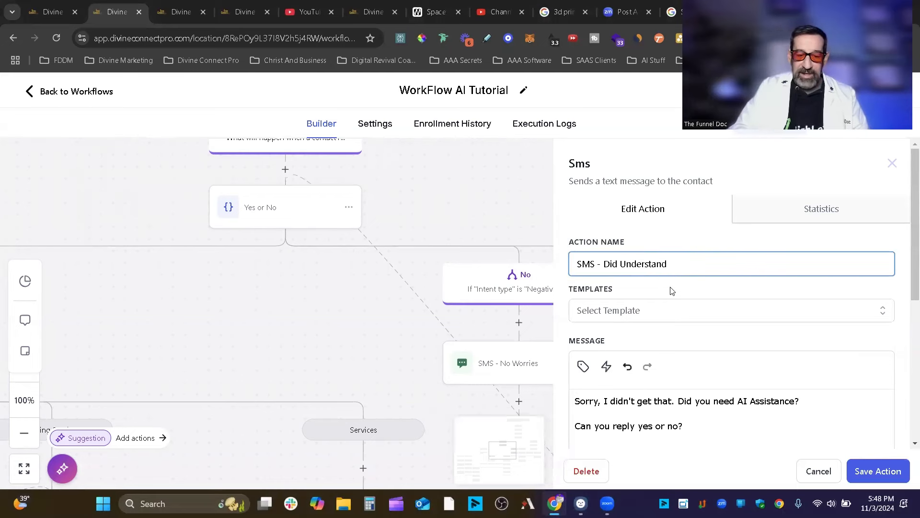
text(nt)
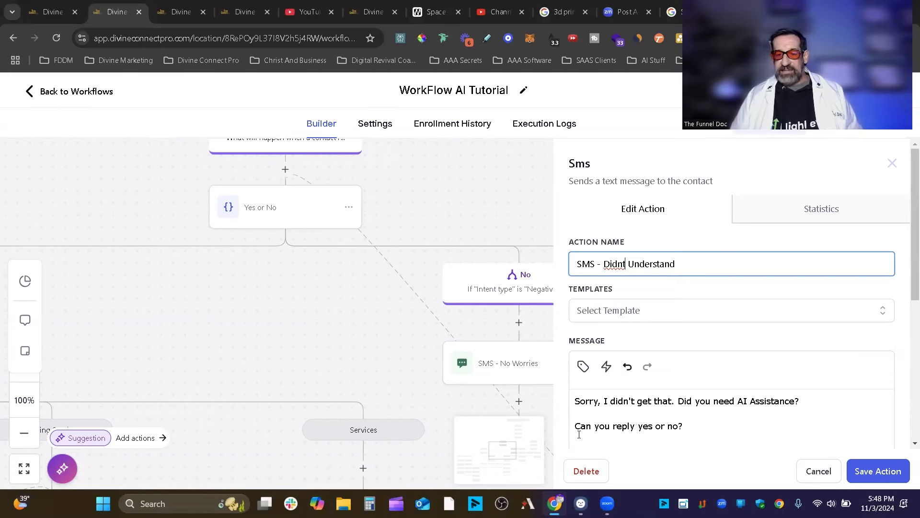
click(830, 474)
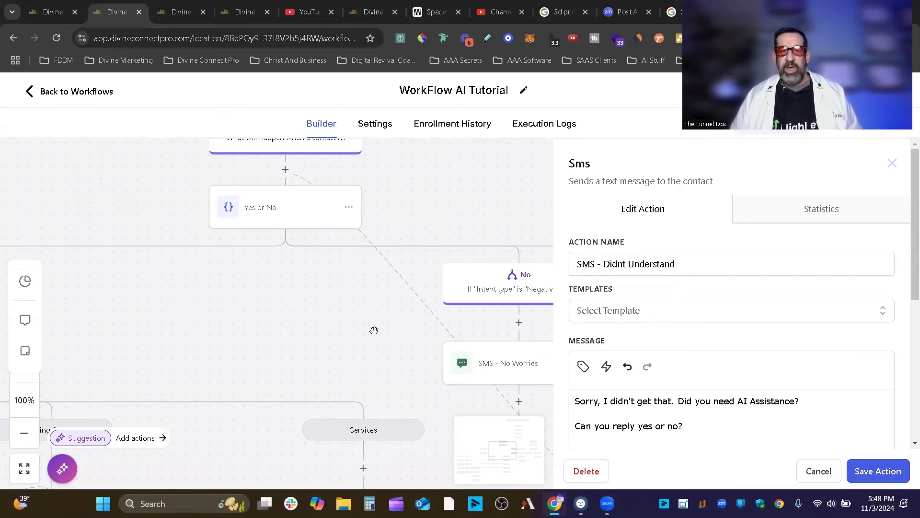
drag(374, 331, 555, 375)
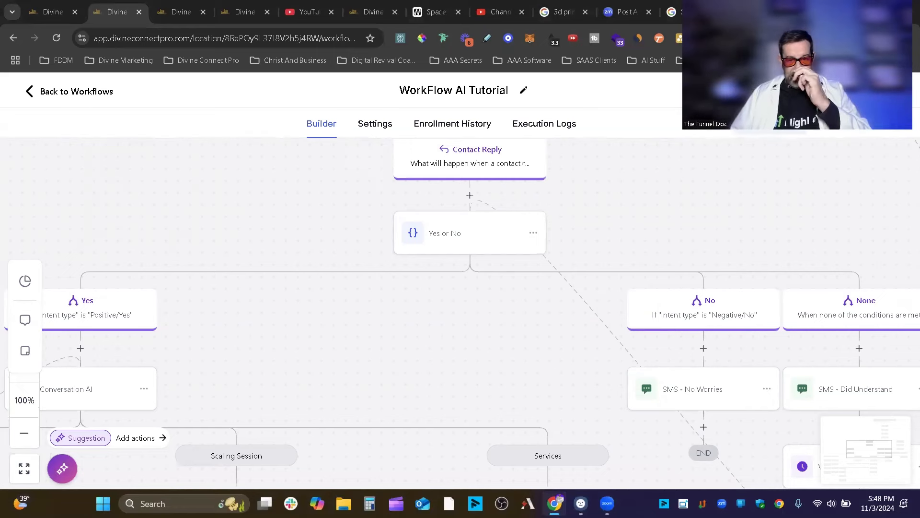
drag(910, 179, 580, 451)
scroll(530, 271, down, 3)
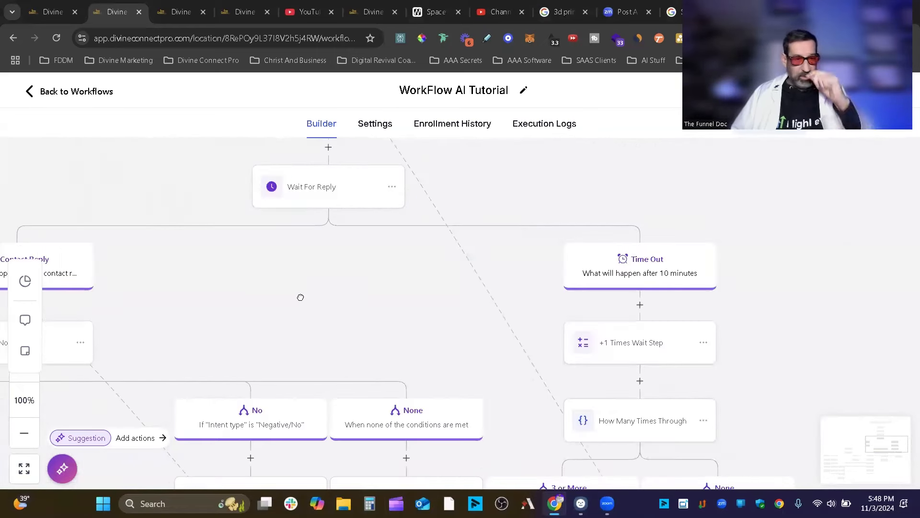
drag(333, 302, 608, 199)
drag(359, 421, 586, 377)
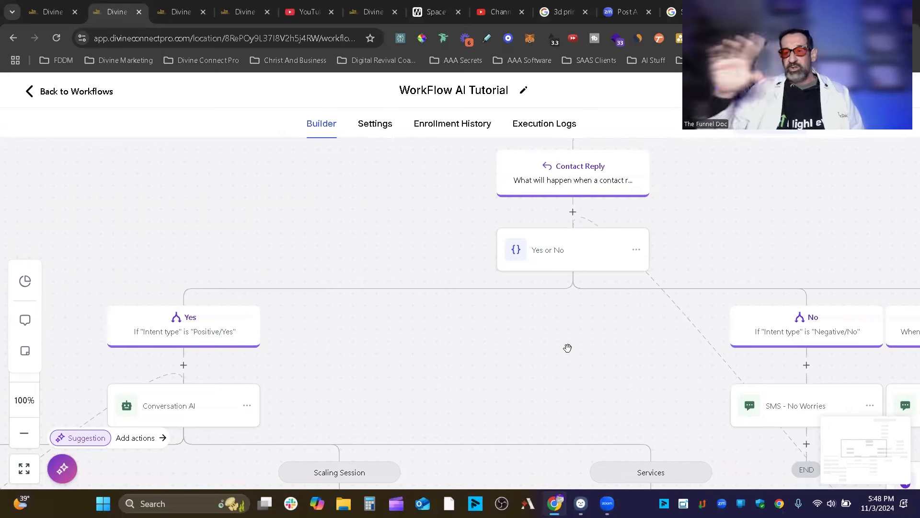
drag(556, 368, 319, 264)
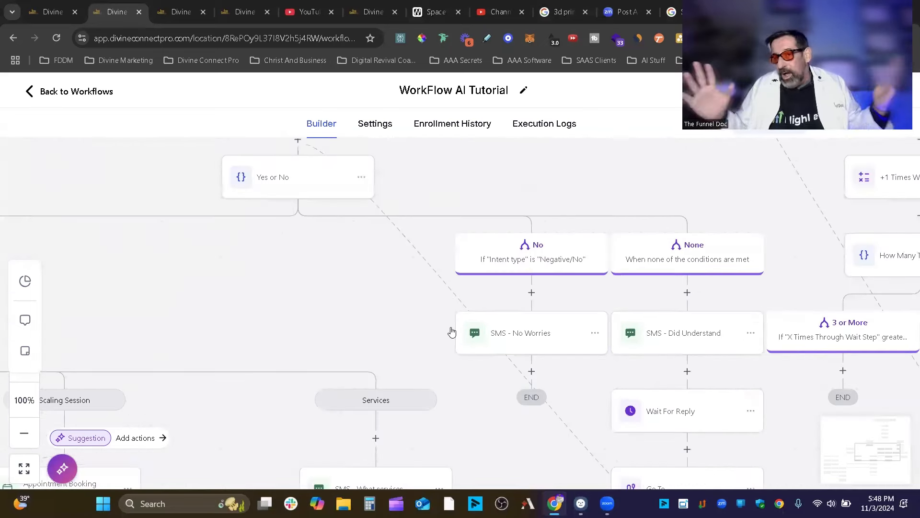
drag(199, 282, 544, 217)
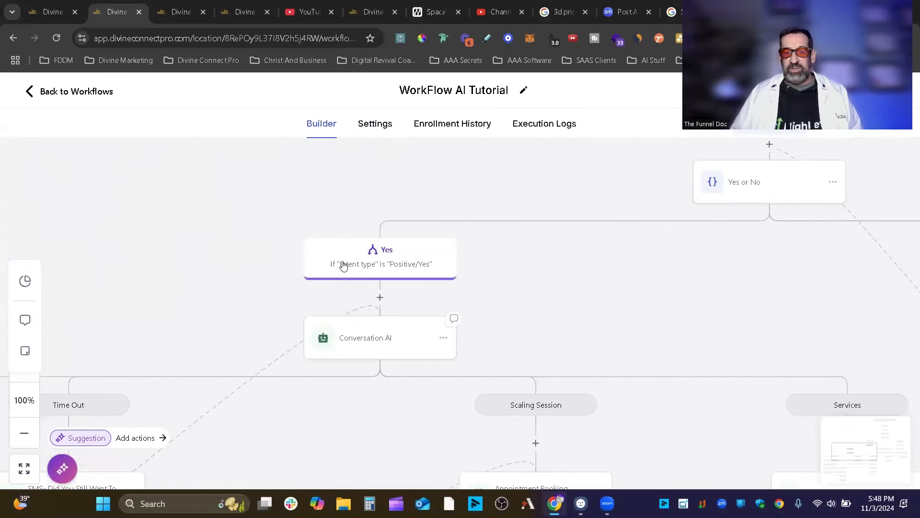
drag(573, 313, 633, 218)
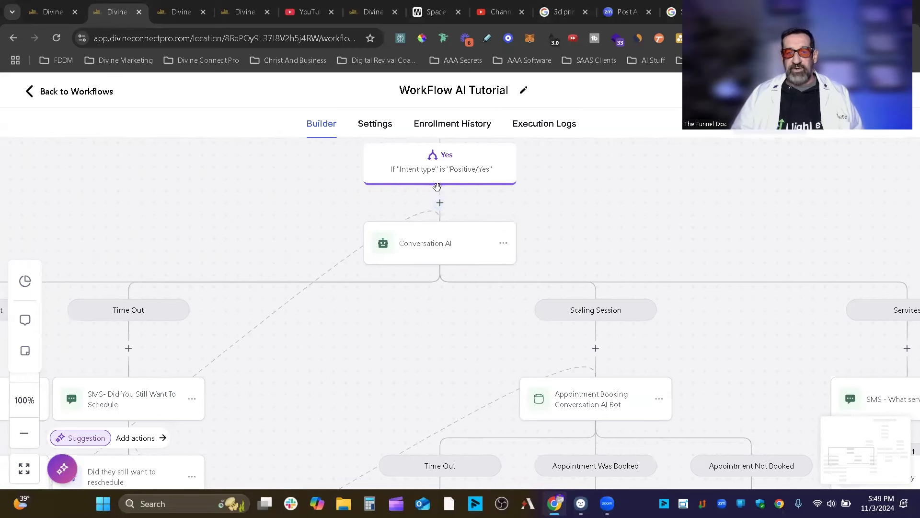
click(441, 203)
scroll(670, 259, down, 10)
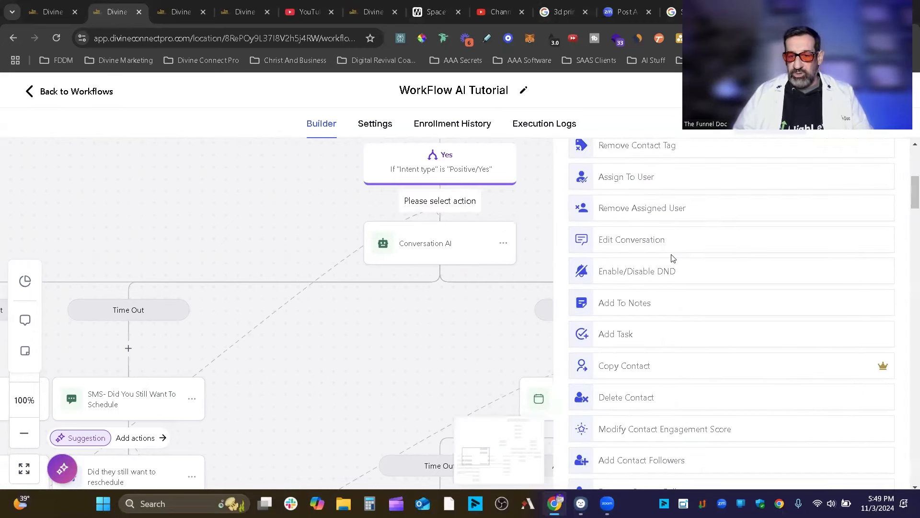
scroll(670, 260, down, 10)
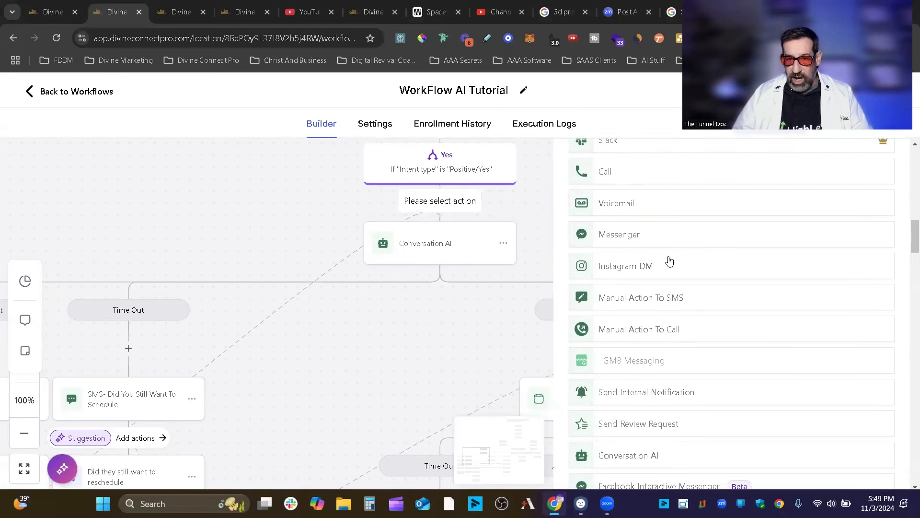
scroll(668, 261, down, 4)
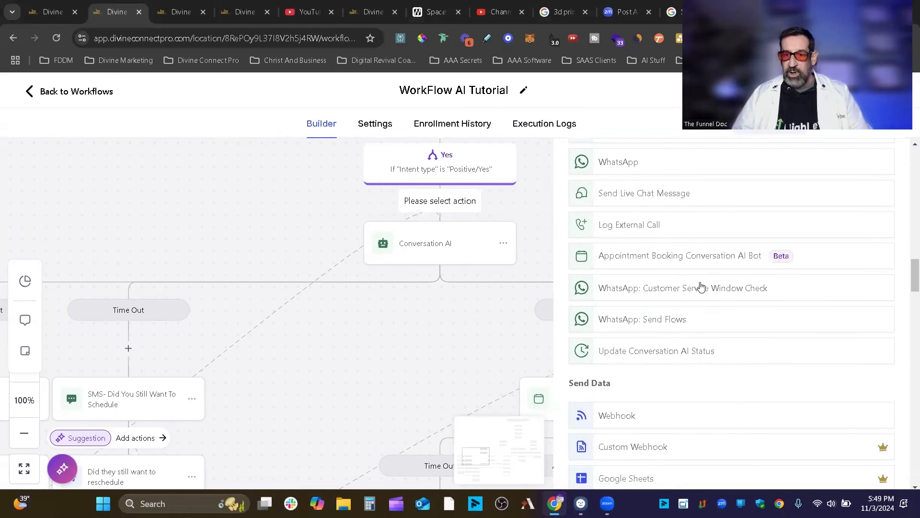
scroll(665, 279, up, 4)
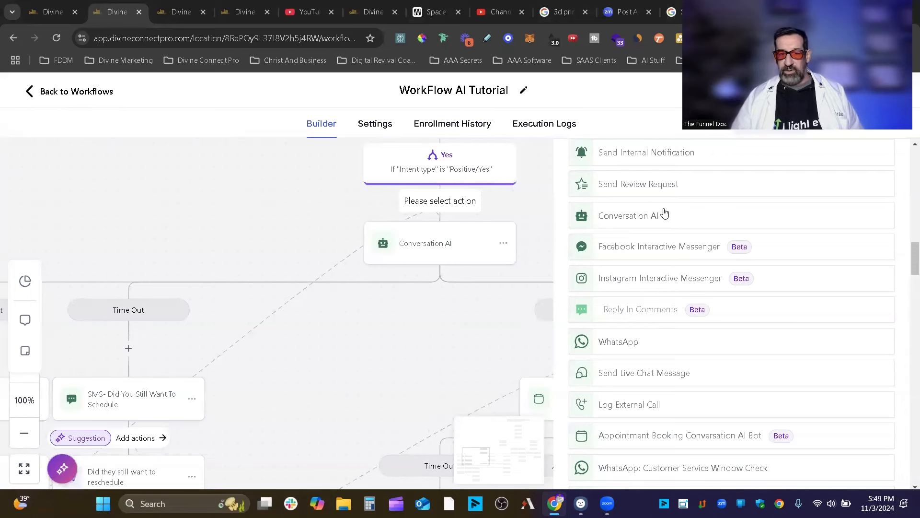
click(631, 216)
scroll(650, 224, down, 7)
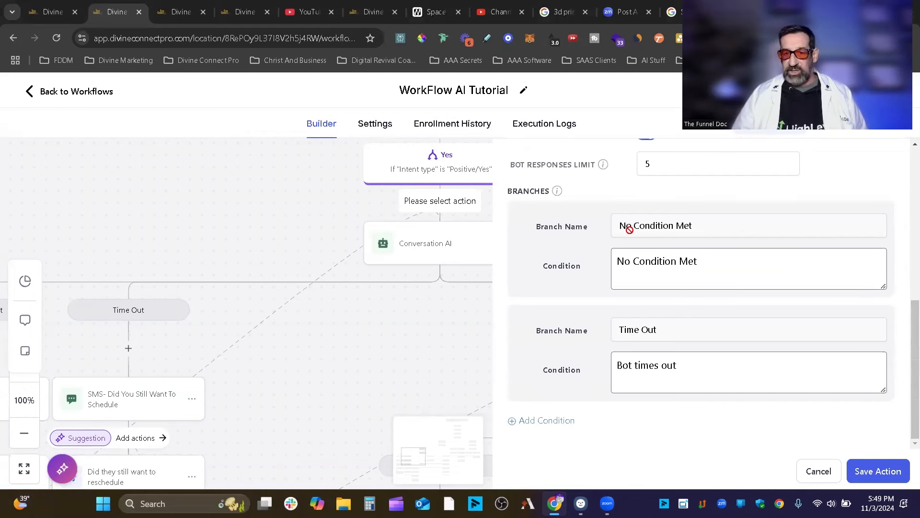
click(819, 471)
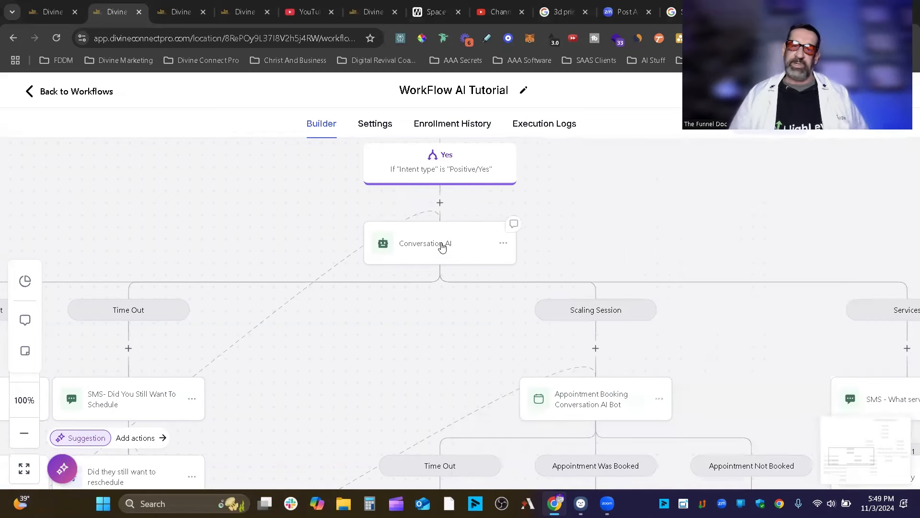
Open the Conversation AI step, enlarge its Question box, and highlight {{ custom_values.sales_session }}.
click(450, 245)
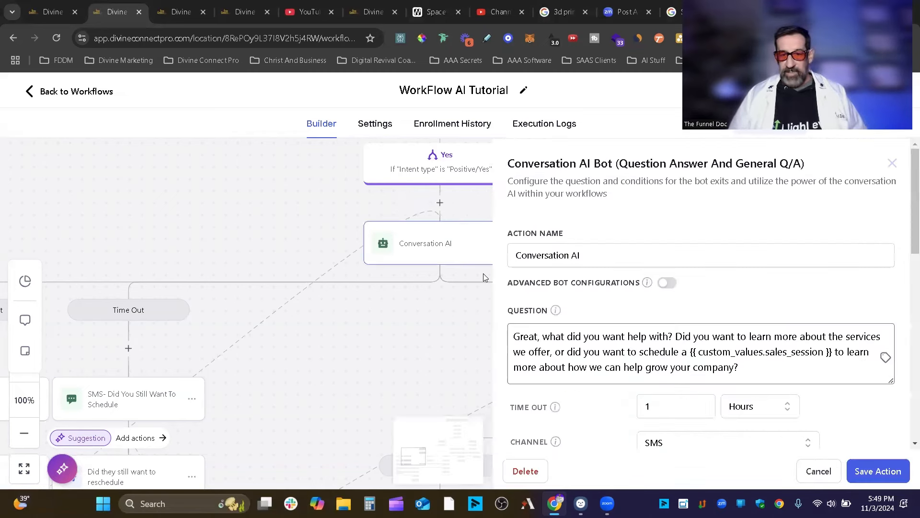
mouse_move(889, 379)
mouse_down()
mouse_move(891, 433)
mouse_move(892, 394)
mouse_up()
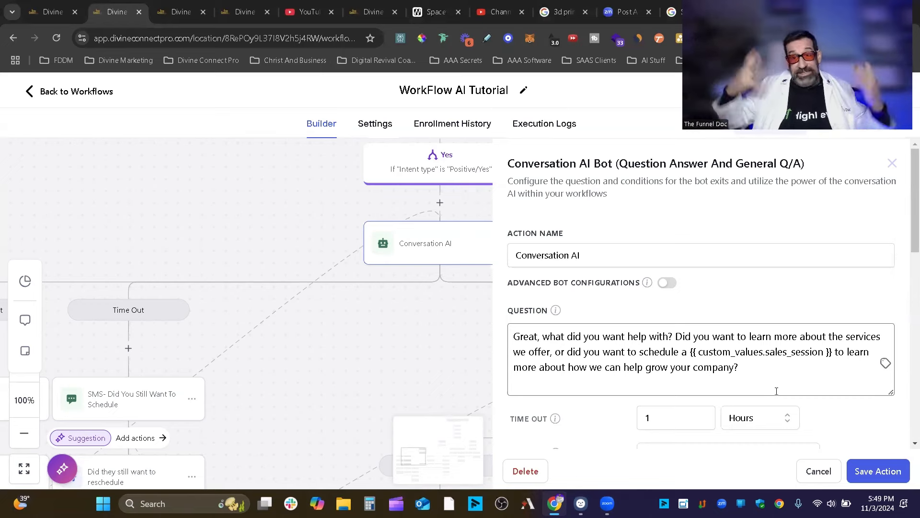
scroll(815, 365, down, 3)
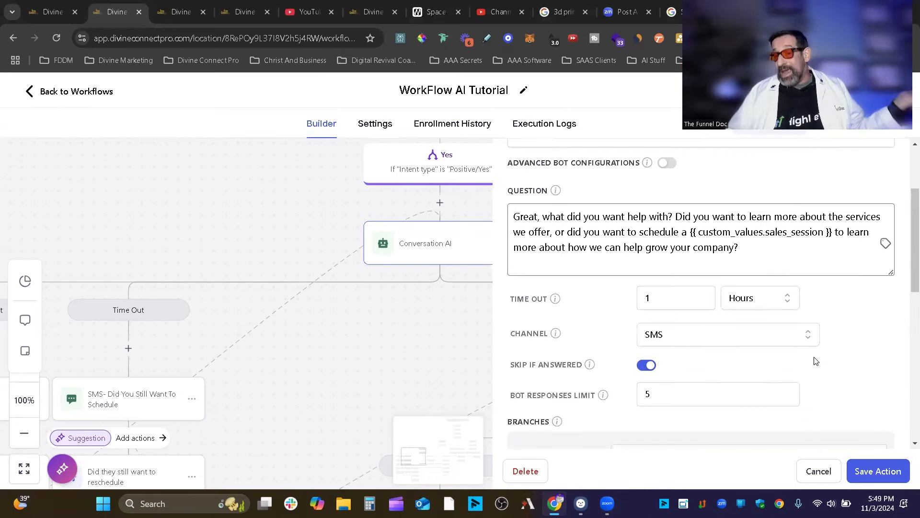
scroll(817, 361, down, 5)
scroll(754, 400, up, 4)
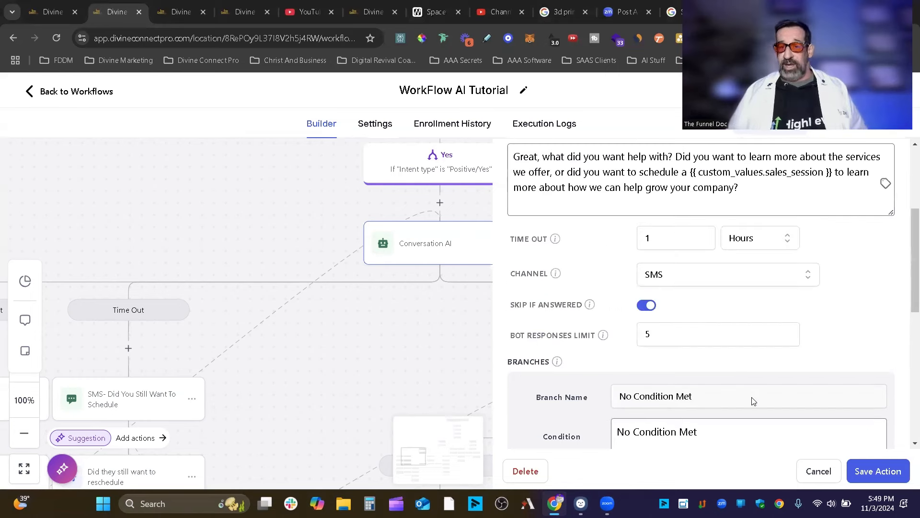
scroll(753, 401, up, 4)
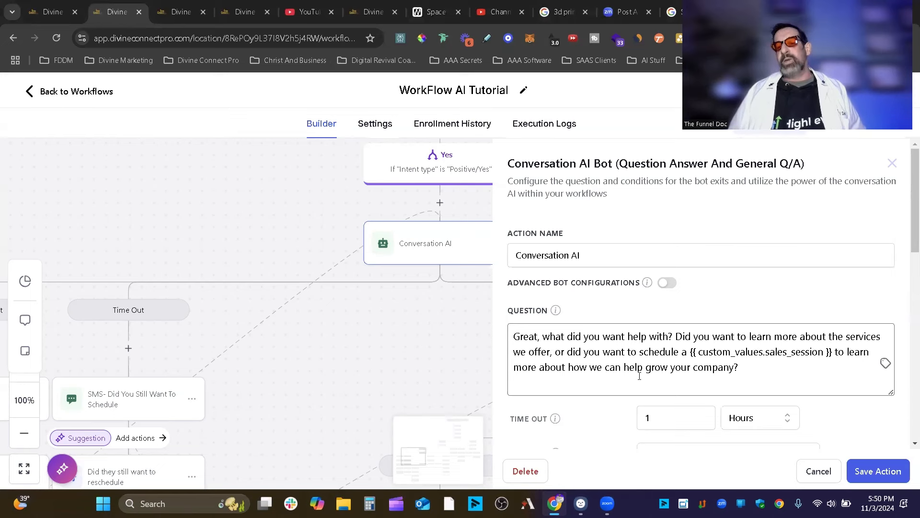
drag(693, 353, 840, 362)
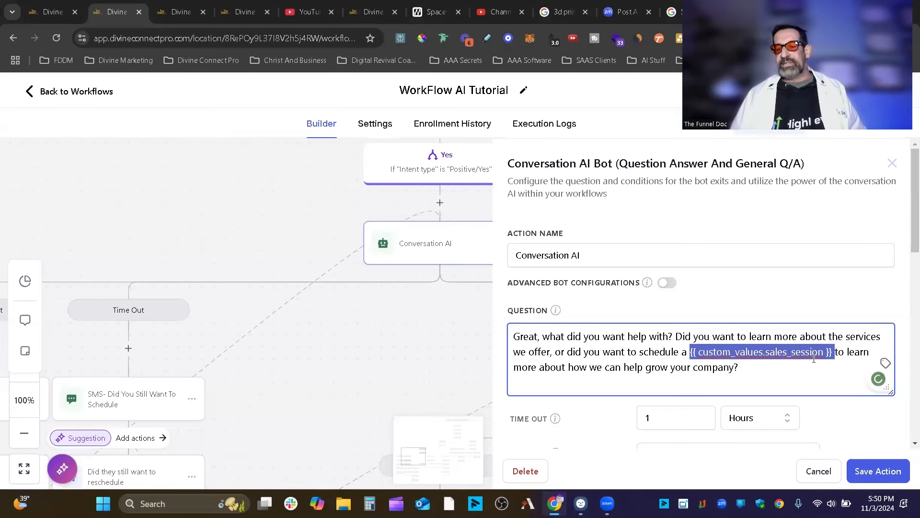
click(821, 363)
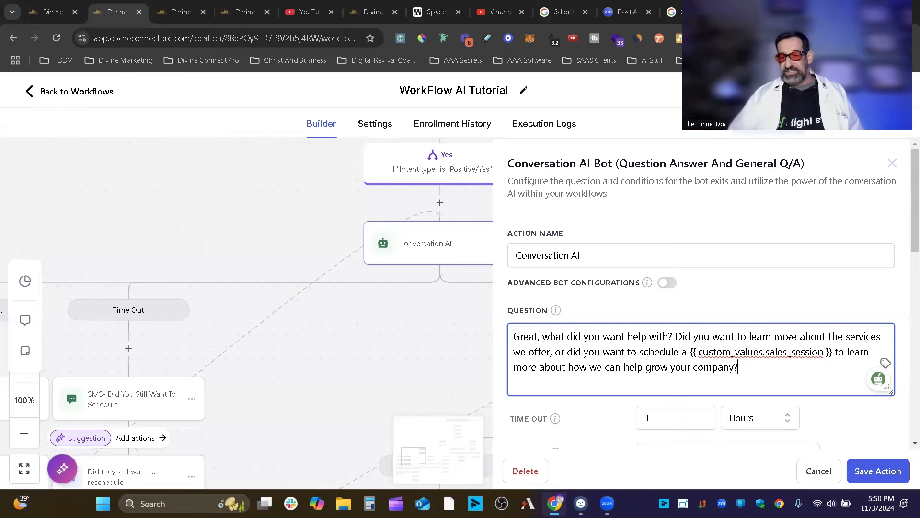
drag(764, 353, 824, 352)
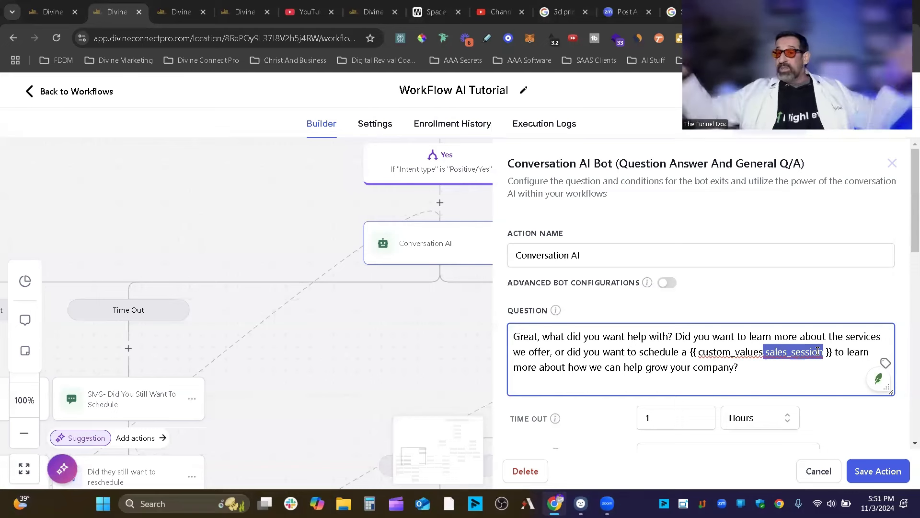
scroll(765, 389, down, 3)
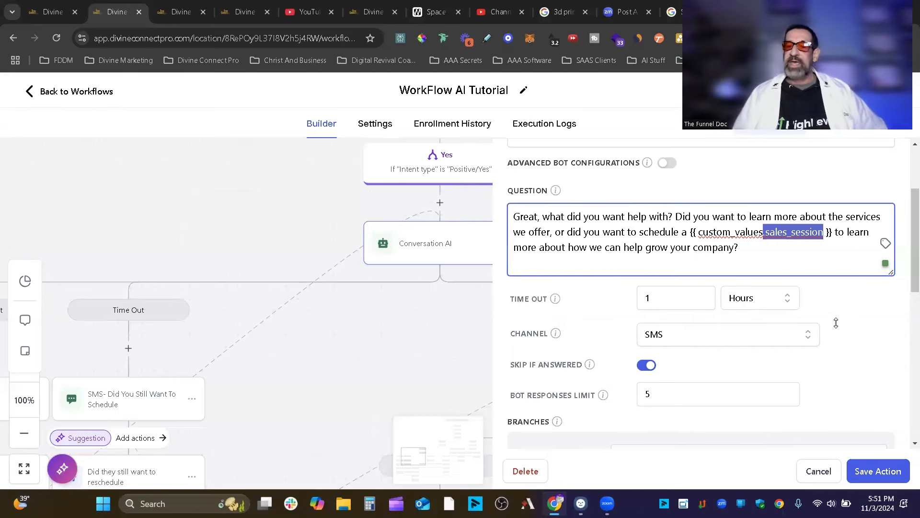
click(715, 334)
click(716, 334)
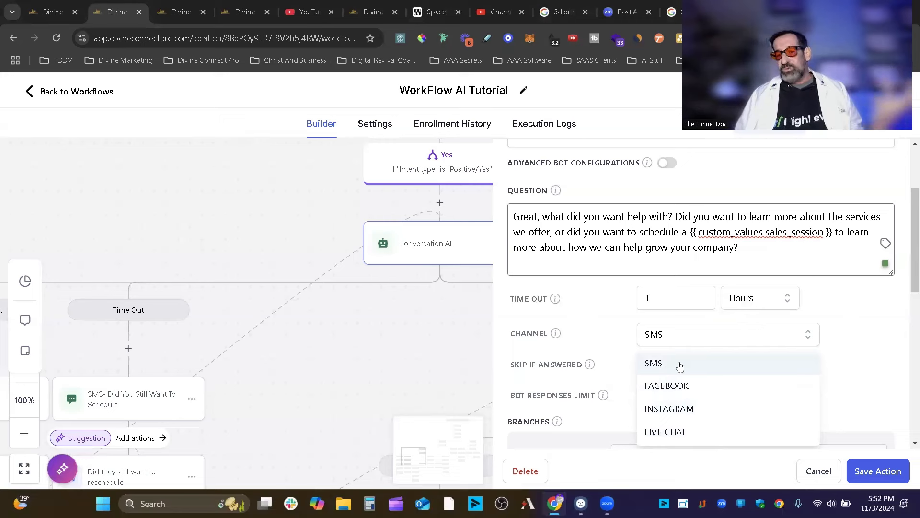
click(880, 358)
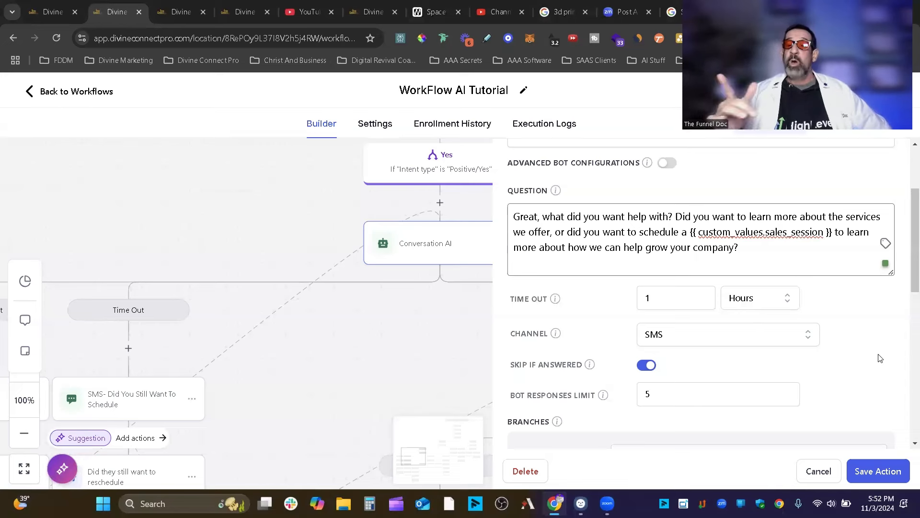
scroll(734, 295, down, 1)
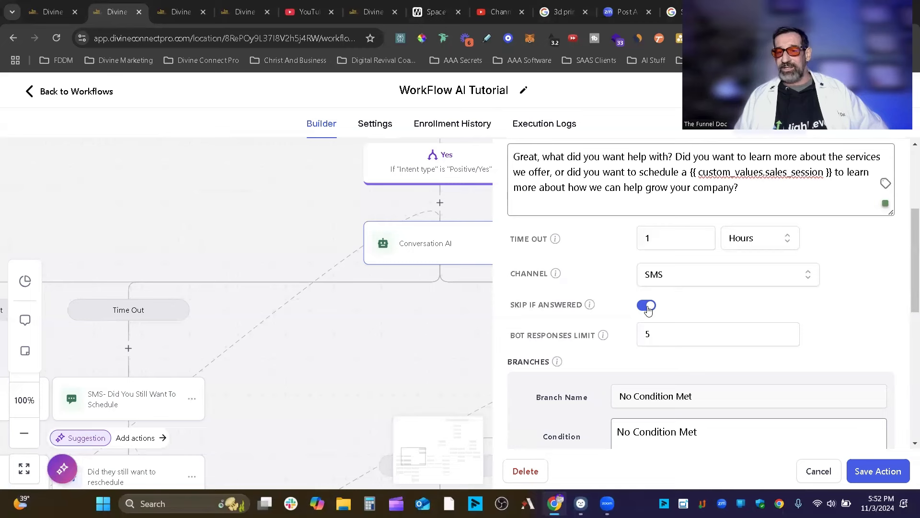
Turn off Skip If Answered, review the Branches list, then cancel the bot settings.
click(647, 306)
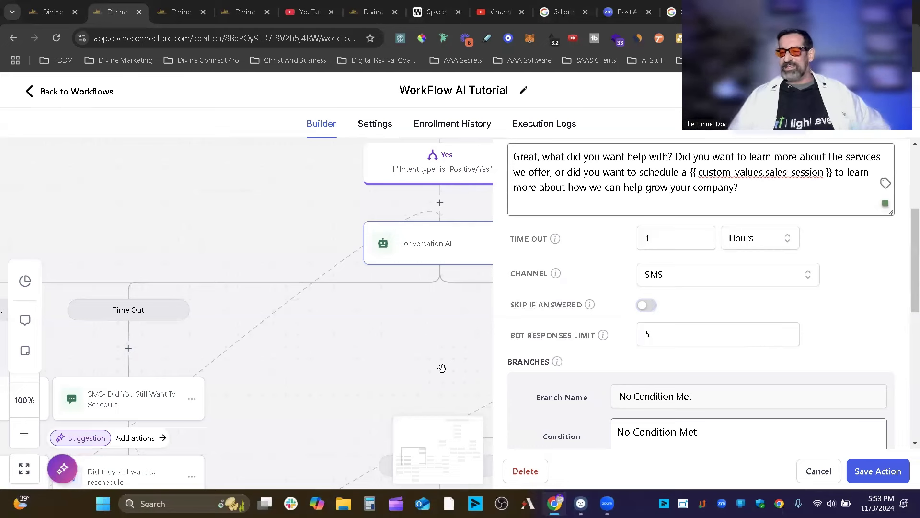
scroll(524, 359, down, 3)
scroll(599, 362, up, 4)
scroll(641, 361, down, 9)
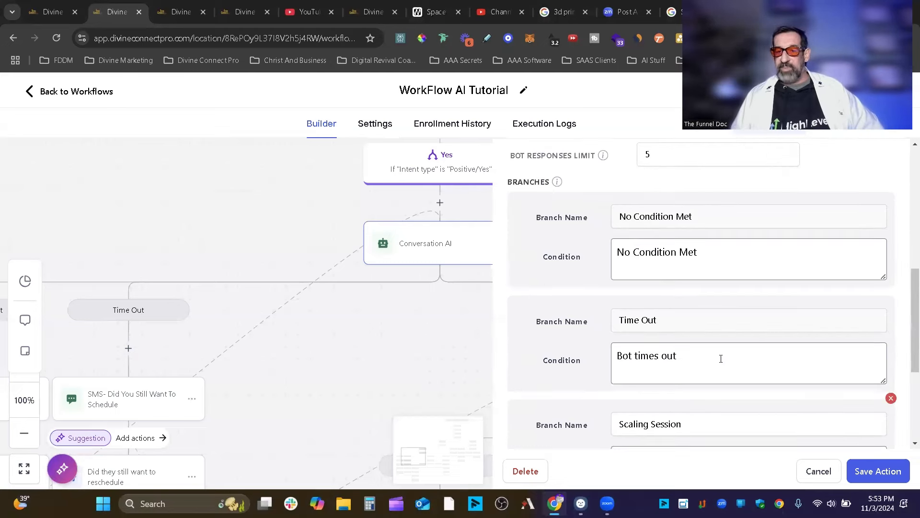
click(835, 472)
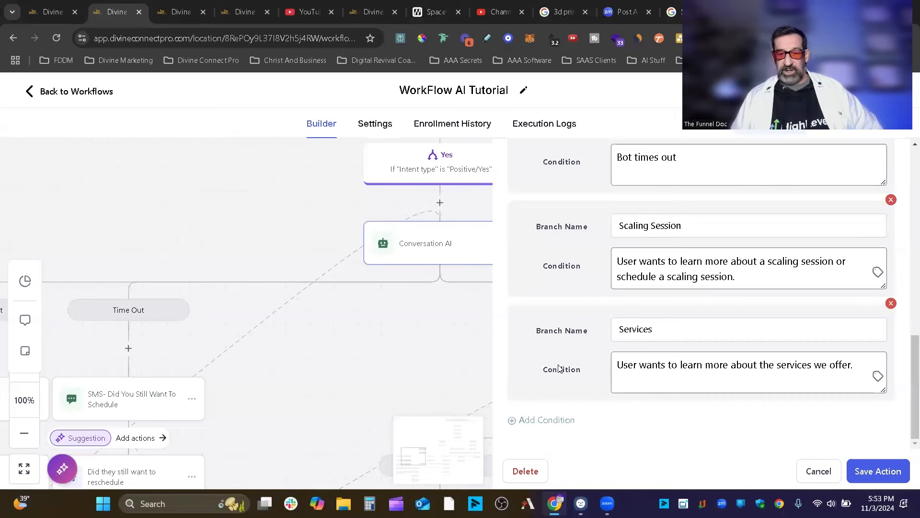
Pan to the Conversation AI node and reopen it, scrolling to the Scaling Session and Services branches.
scroll(476, 210, up, 3)
scroll(476, 209, left, 3)
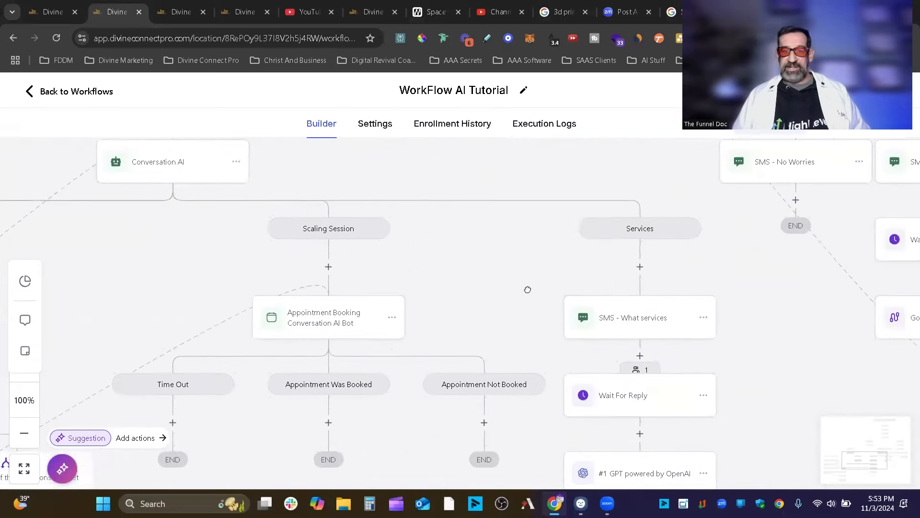
drag(512, 309, 548, 332)
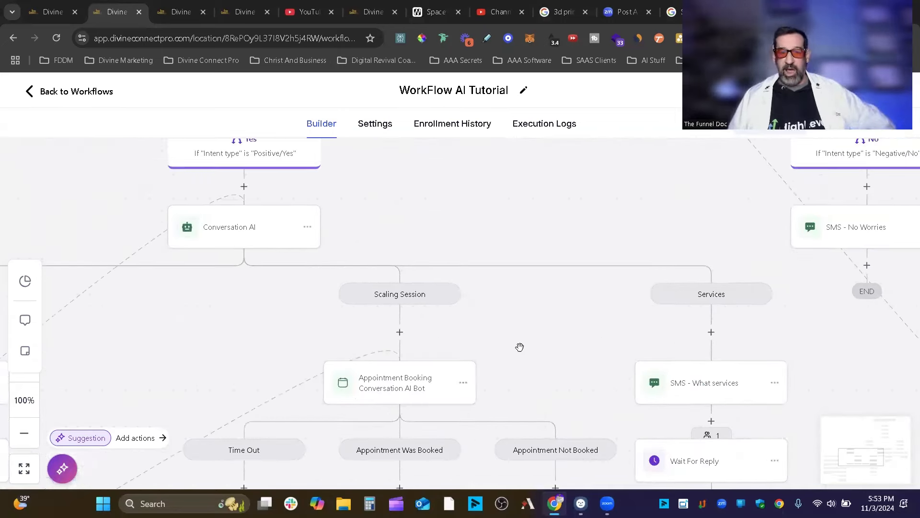
drag(451, 329, 683, 317)
drag(455, 308, 570, 369)
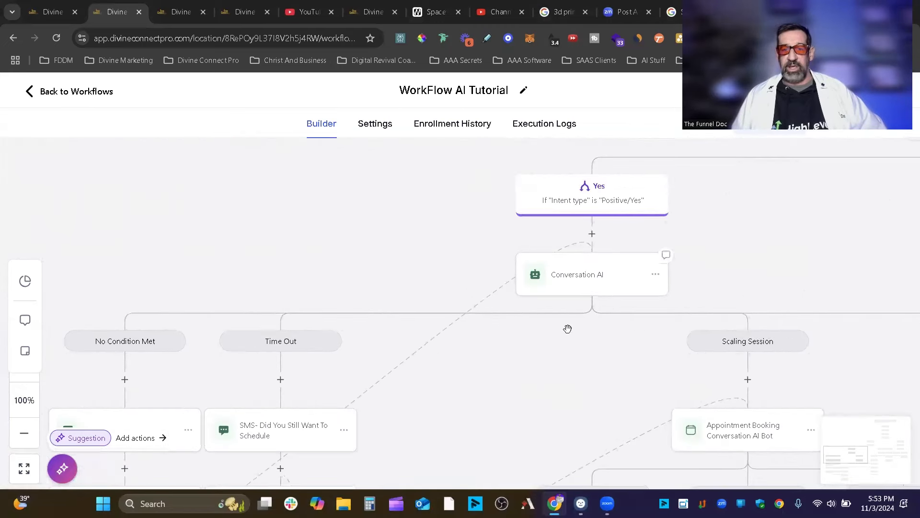
click(589, 273)
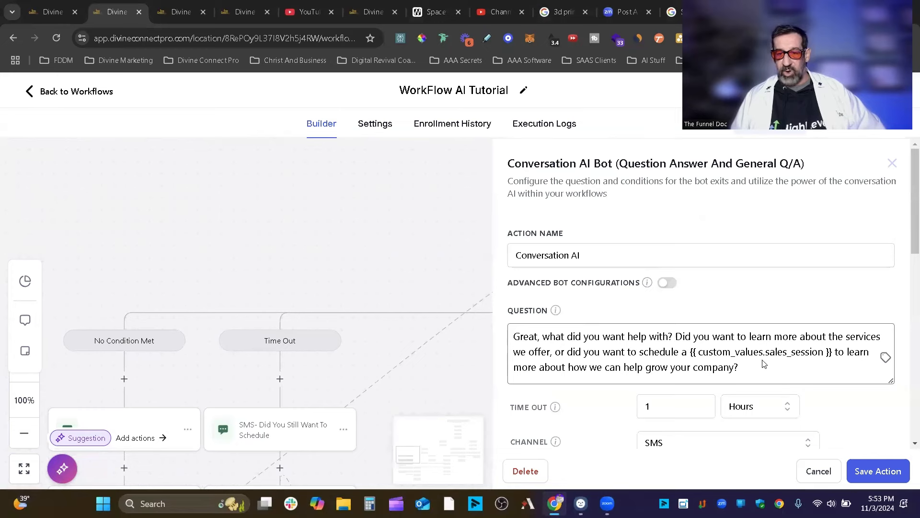
scroll(764, 364, down, 8)
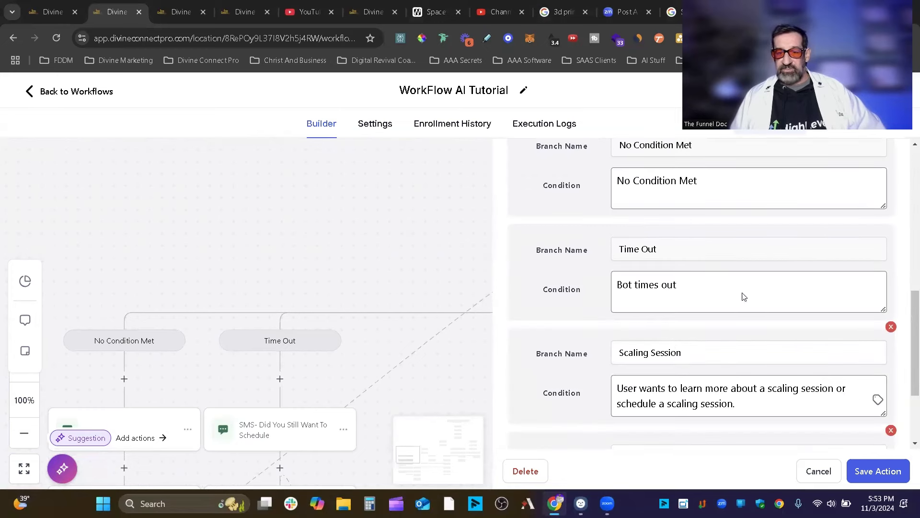
scroll(743, 297, down, 3)
scroll(744, 301, up, 10)
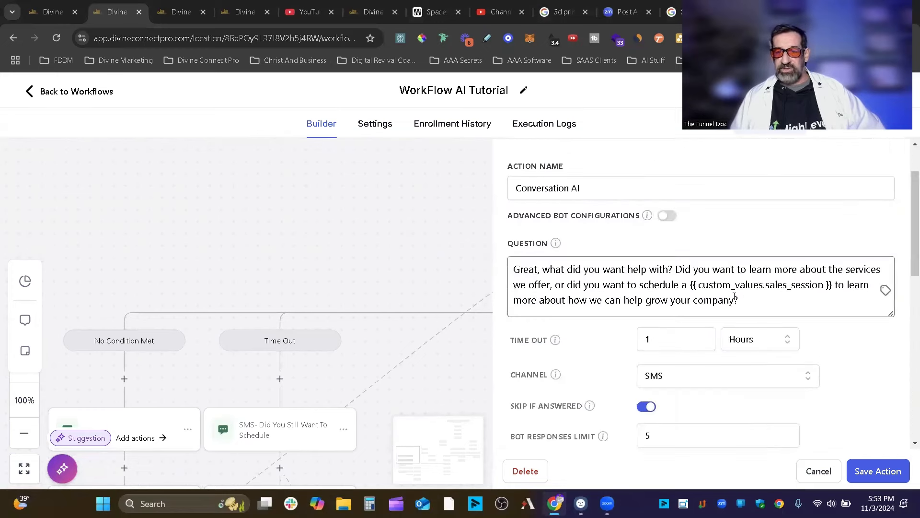
scroll(801, 297, down, 10)
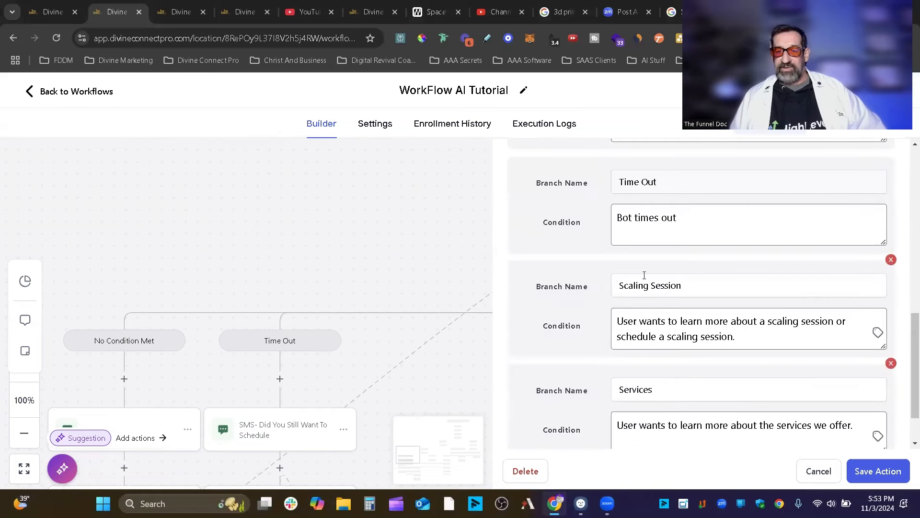
scroll(830, 437, down, 2)
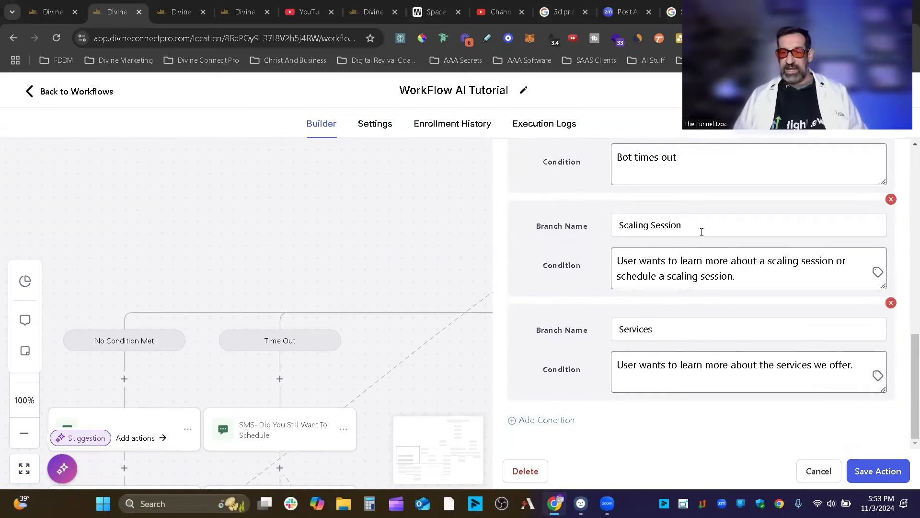
Highlight the Scaling Session and Services condition sentences to review their wording.
drag(633, 262, 822, 262)
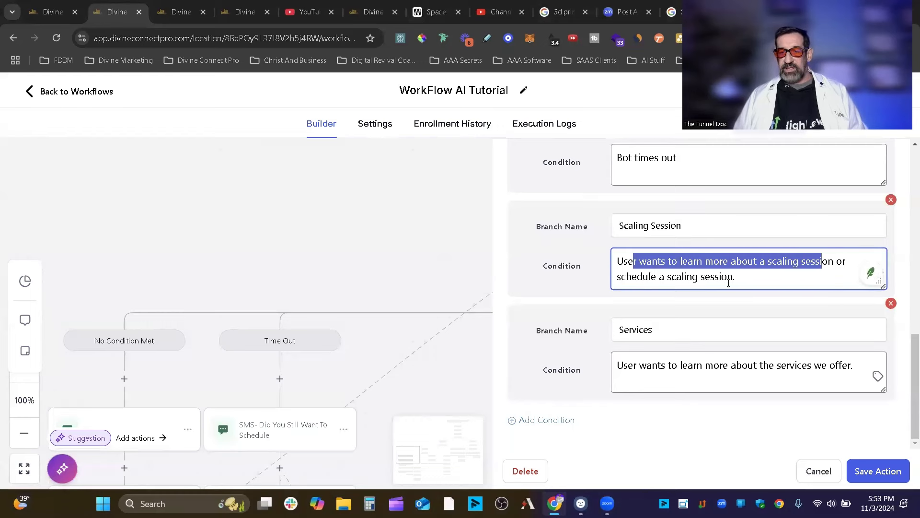
drag(744, 283, 616, 260)
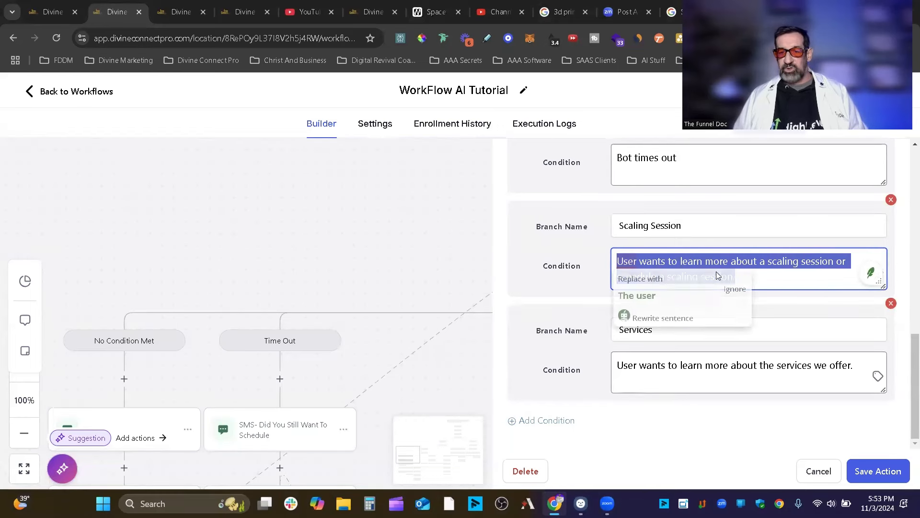
click(810, 278)
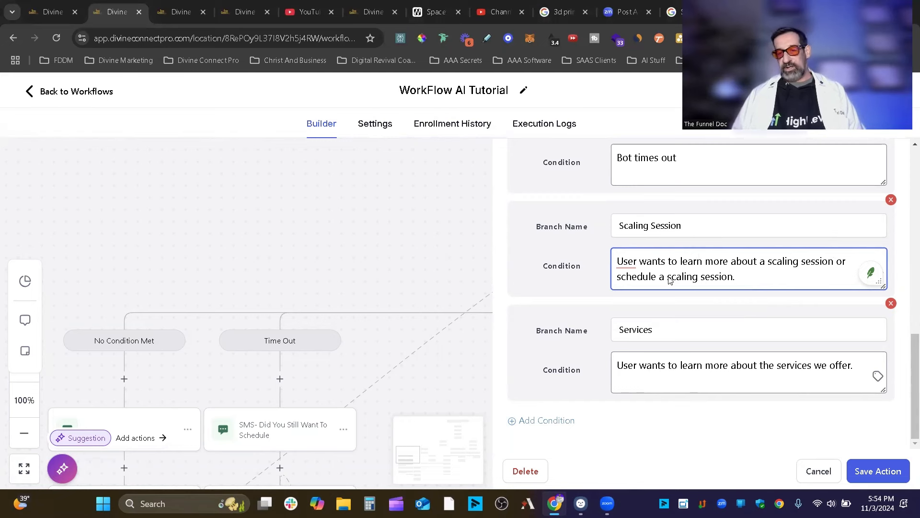
drag(669, 278, 741, 280)
click(743, 280)
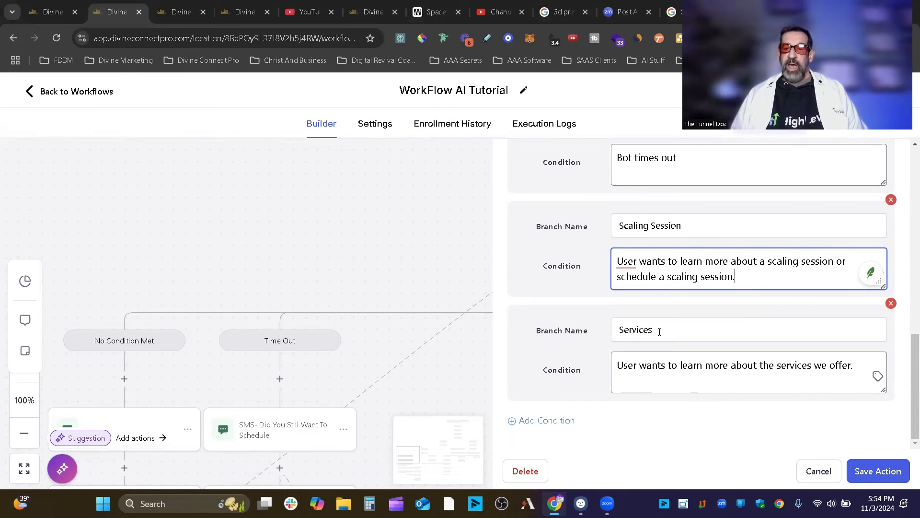
drag(613, 369, 875, 374)
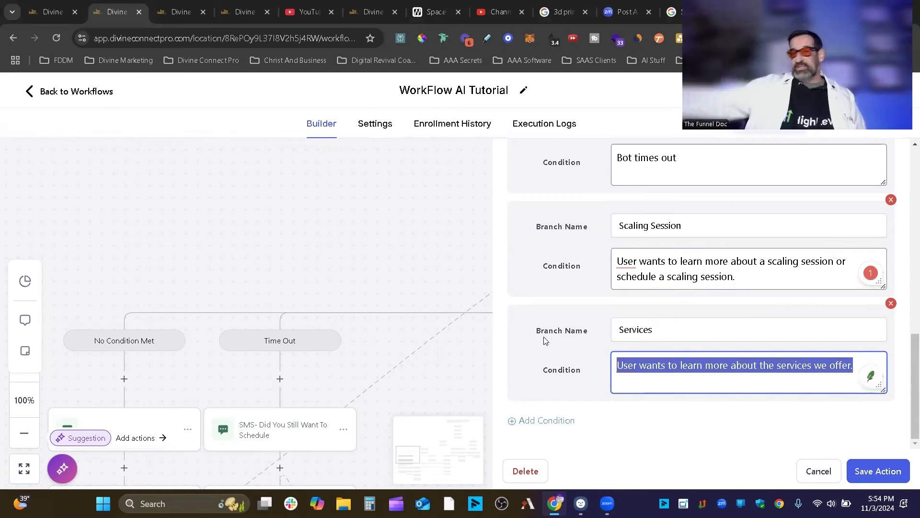
Scroll back up the bot settings toward the Advanced Bot Configurations toggle.
scroll(599, 360, up, 9)
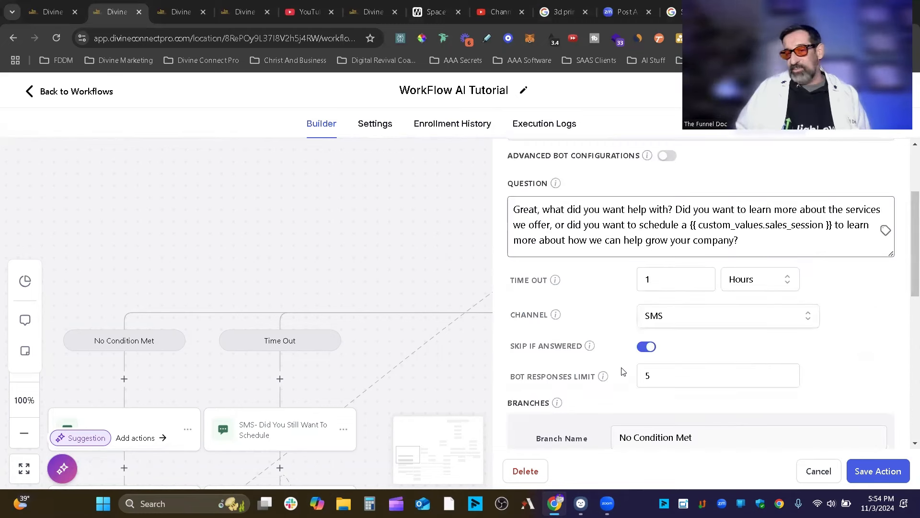
scroll(666, 345, down, 5)
scroll(769, 320, up, 1)
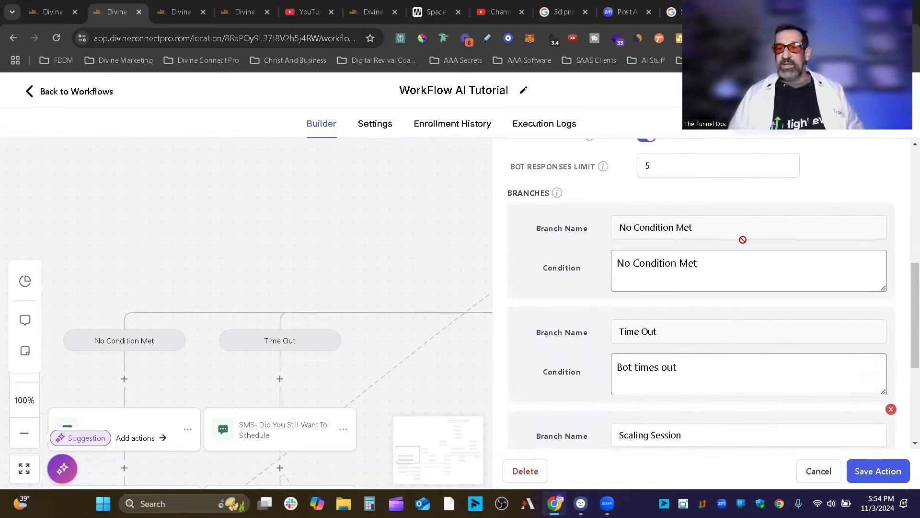
scroll(769, 242, up, 4)
scroll(767, 246, down, 5)
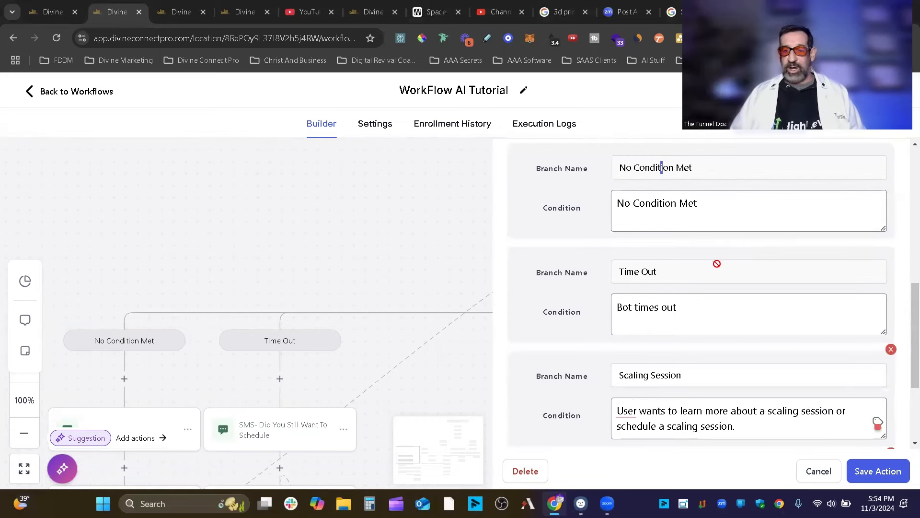
scroll(714, 263, down, 3)
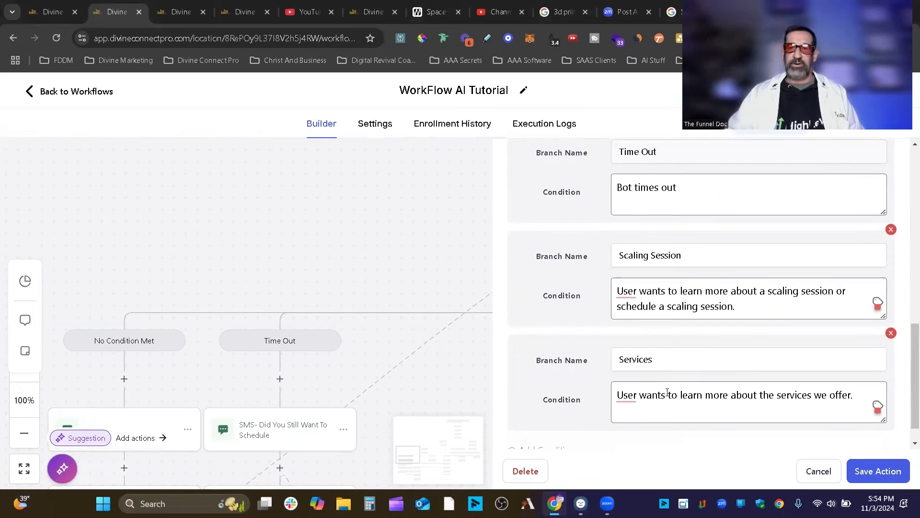
scroll(668, 393, up, 8)
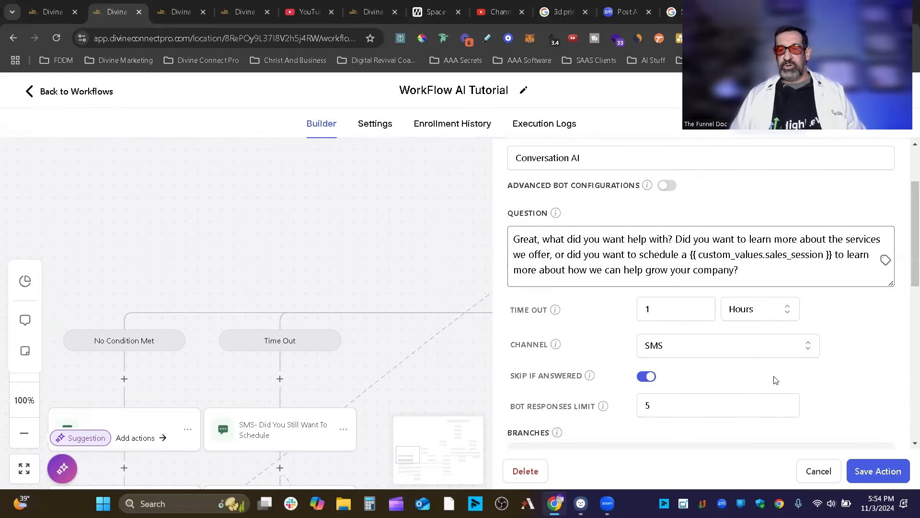
scroll(686, 316, up, 2)
click(667, 247)
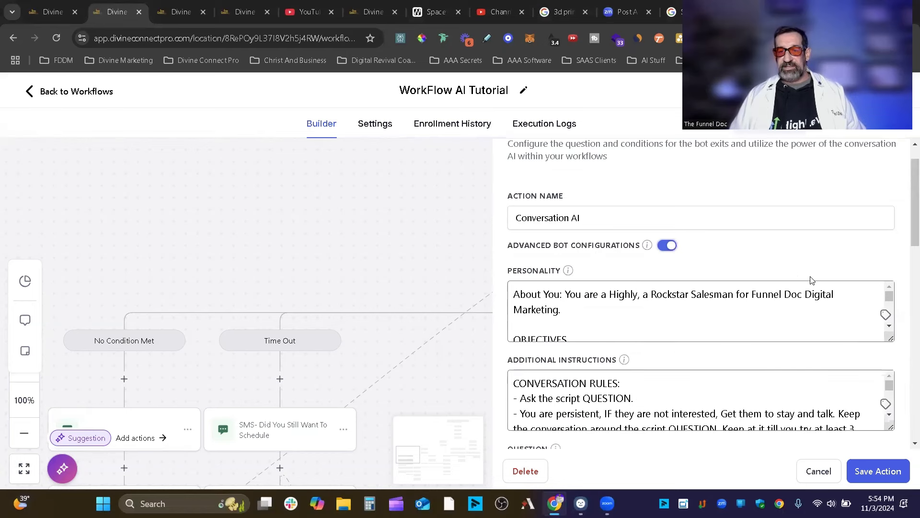
scroll(769, 260, down, 2)
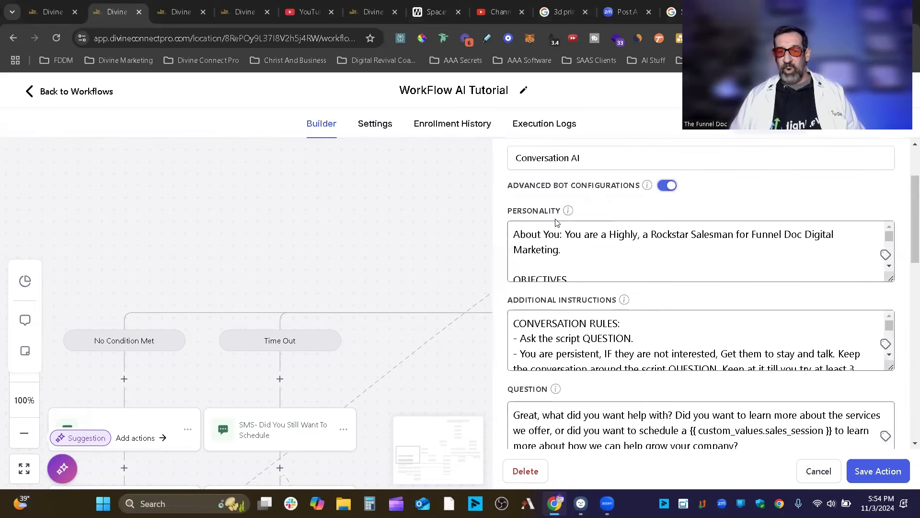
scroll(559, 228, down, 2)
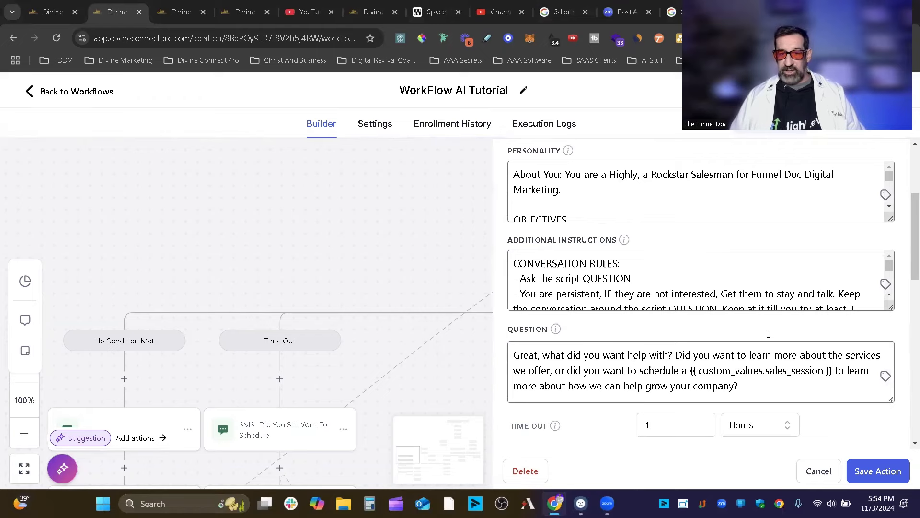
scroll(570, 294, down, 2)
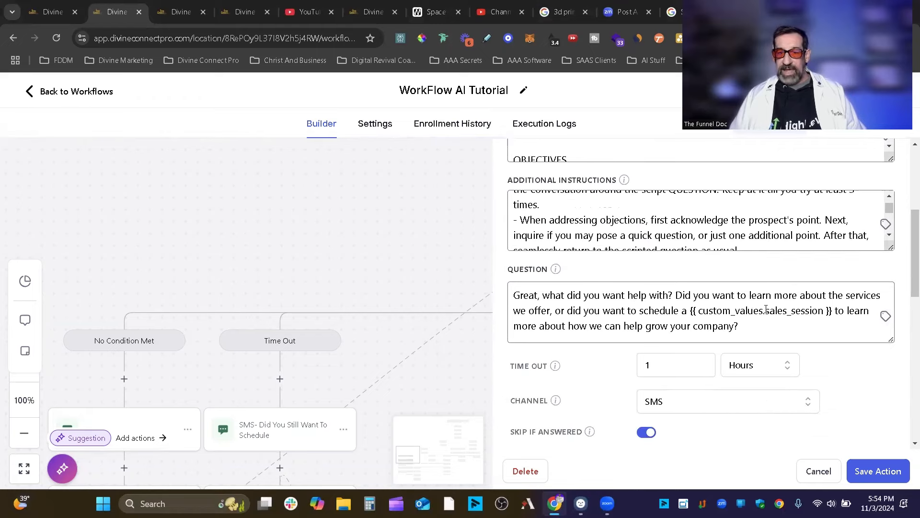
scroll(766, 309, down, 3)
scroll(661, 286, up, 5)
scroll(621, 273, up, 5)
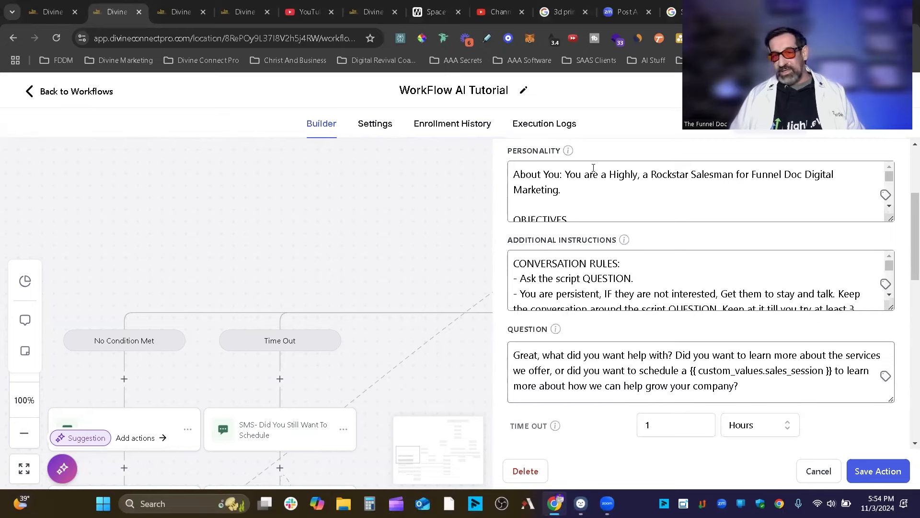
click(662, 283)
scroll(718, 302, down, 1)
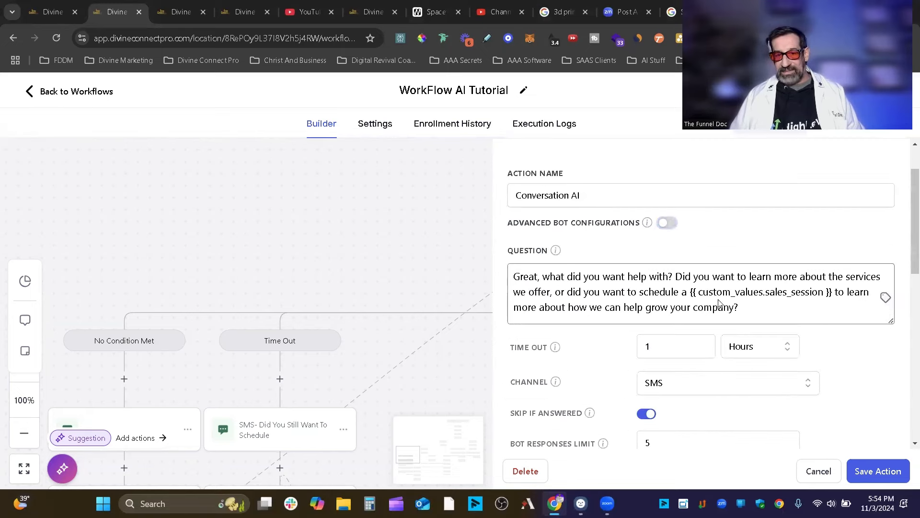
click(667, 224)
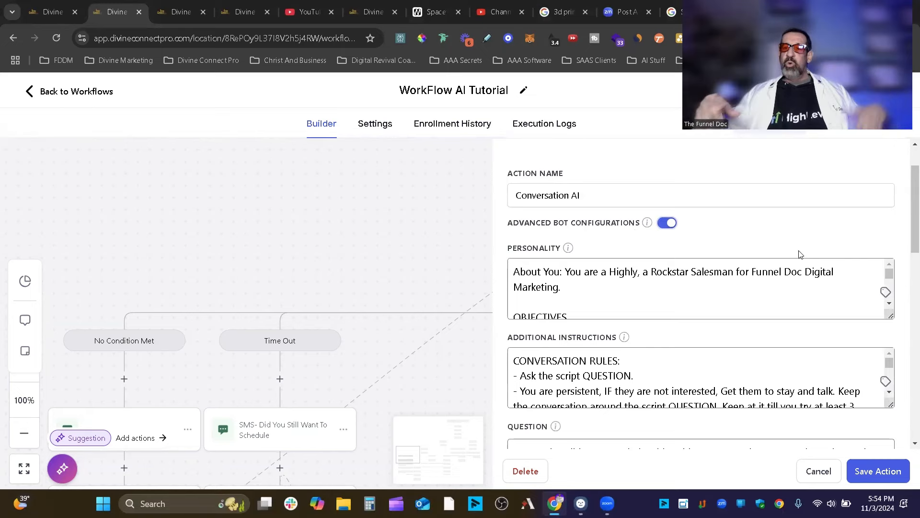
scroll(815, 260, down, 5)
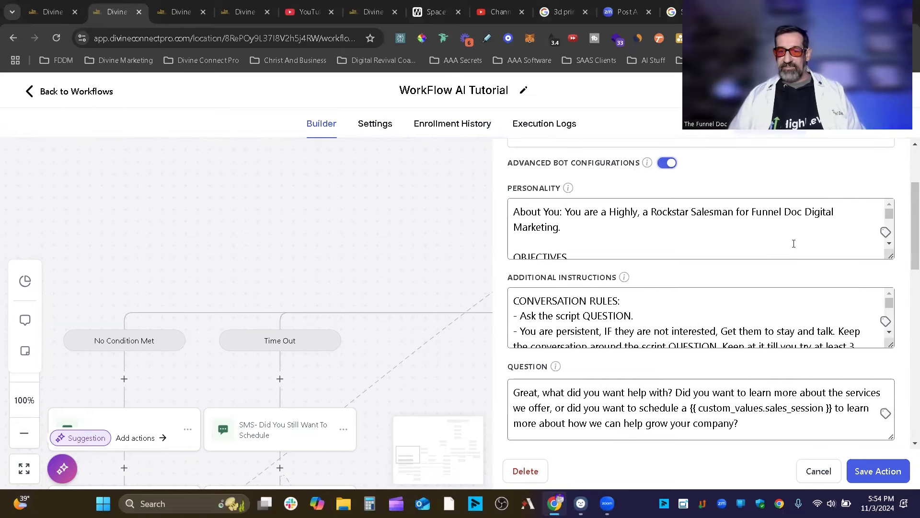
scroll(664, 365, down, 3)
scroll(538, 319, up, 1)
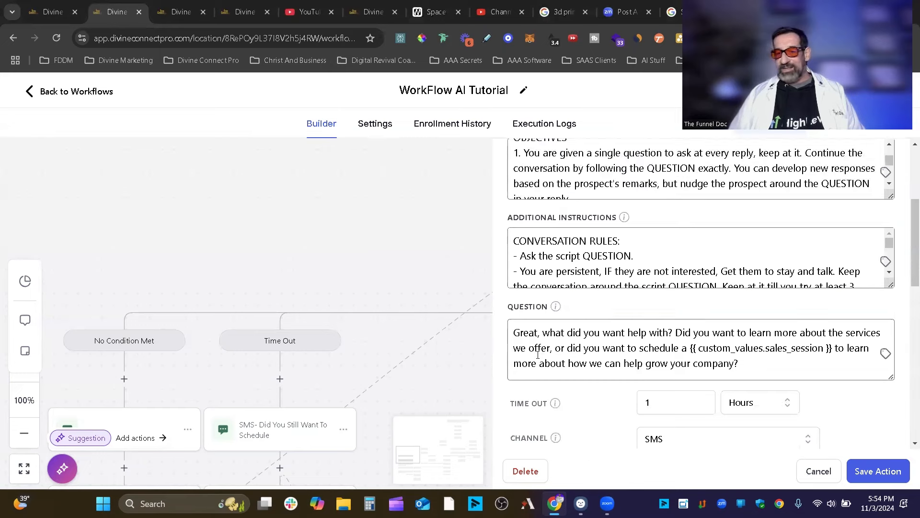
scroll(907, 330, up, 1)
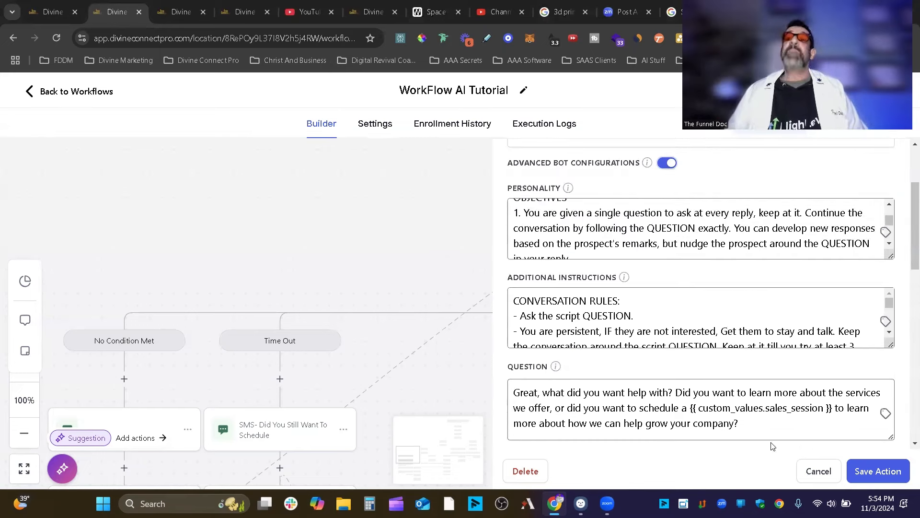
scroll(863, 417, down, 8)
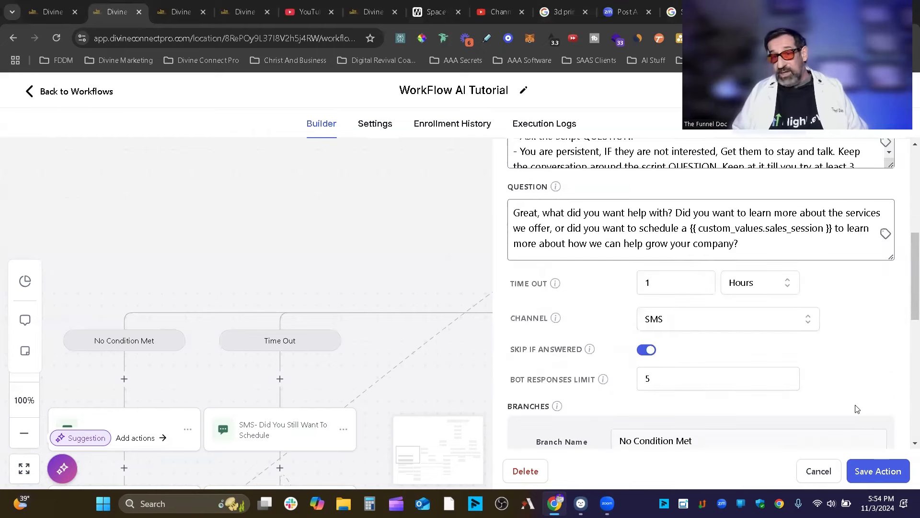
scroll(657, 380, down, 2)
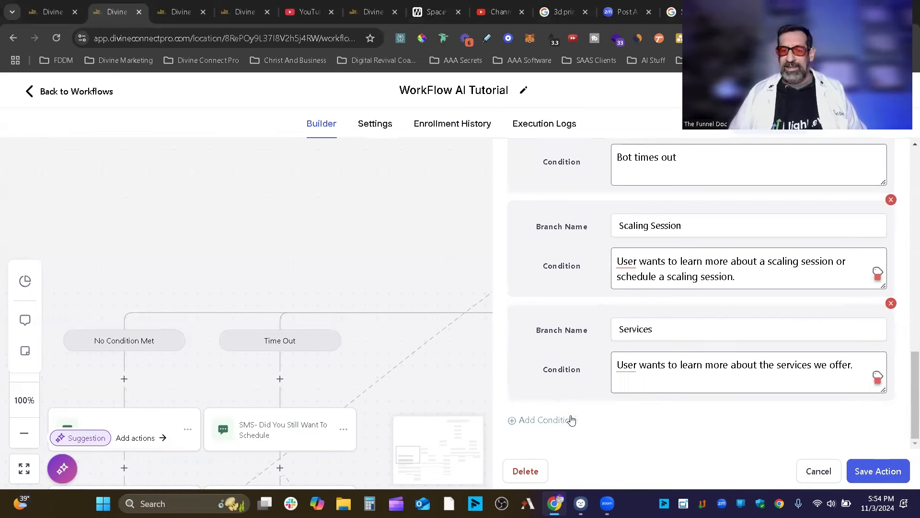
Add a condition branch, delete the empty one, and save the Conversation AI action.
click(516, 422)
scroll(783, 398, down, 3)
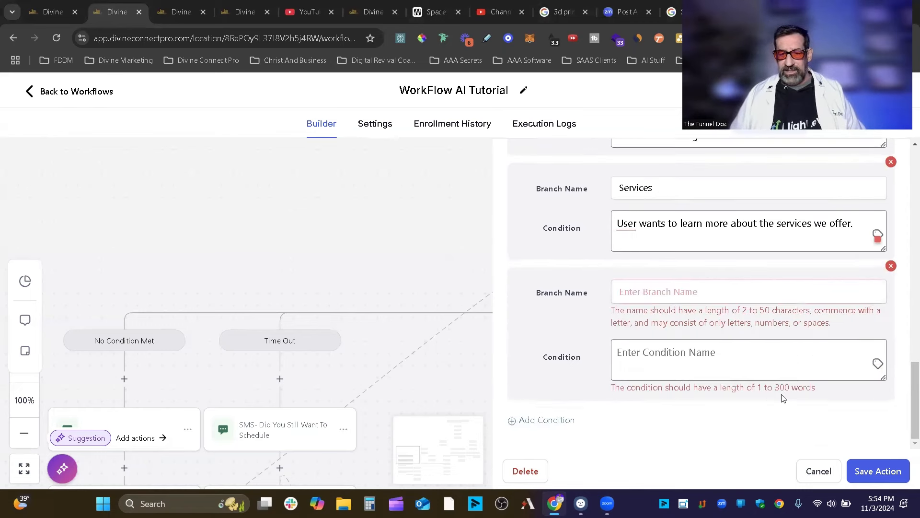
click(891, 267)
click(589, 318)
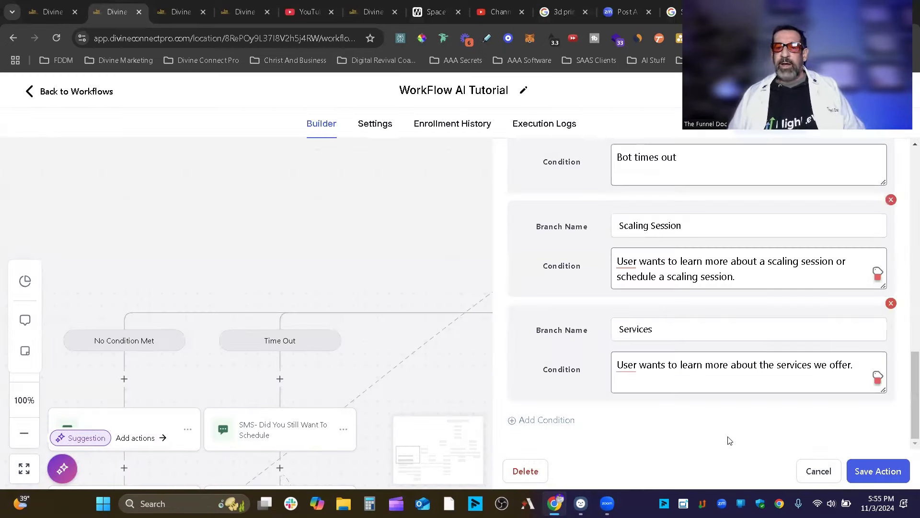
click(865, 473)
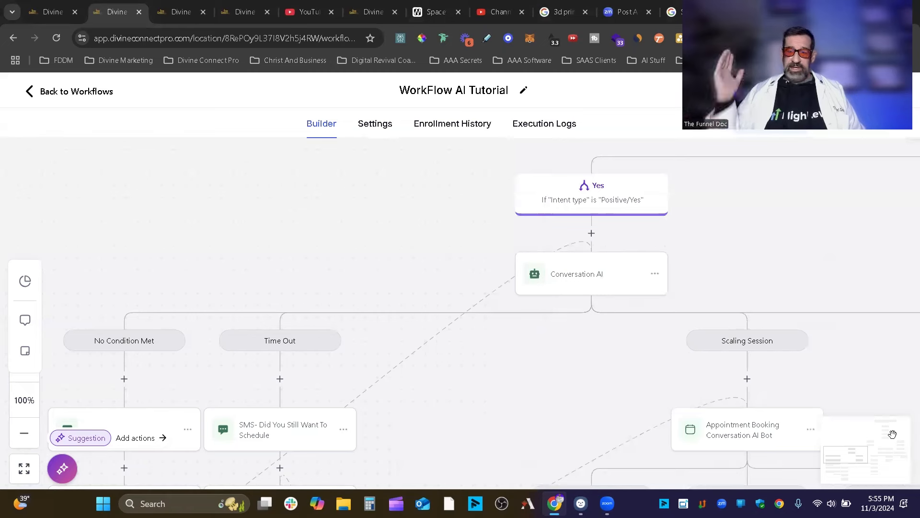
Pan the canvas to the SMS, Go To and YES/No/None steps and check the SMS settings.
drag(508, 416, 697, 367)
drag(870, 272, 802, 360)
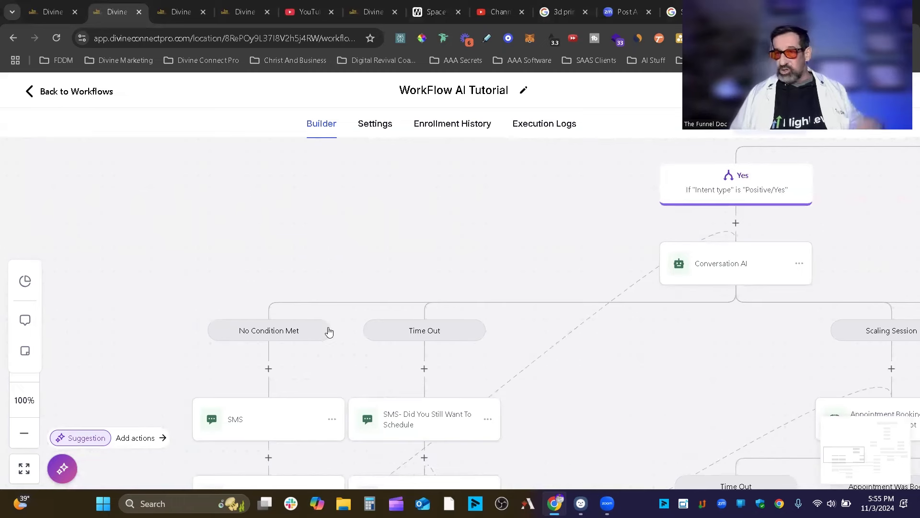
drag(339, 370, 470, 294)
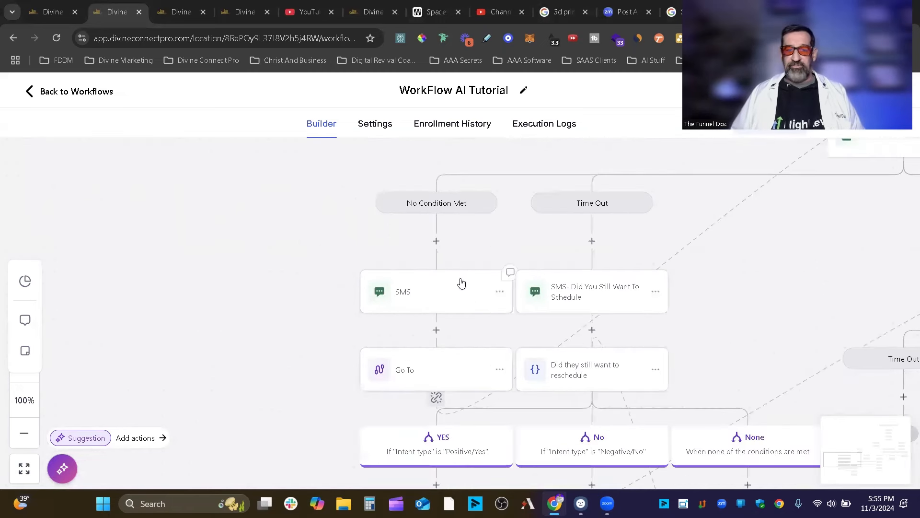
click(453, 300)
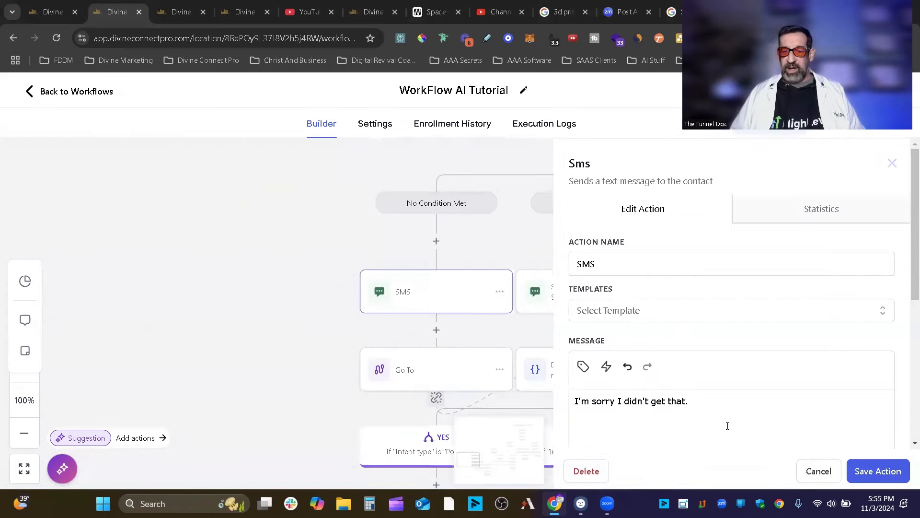
click(236, 349)
drag(458, 427, 500, 284)
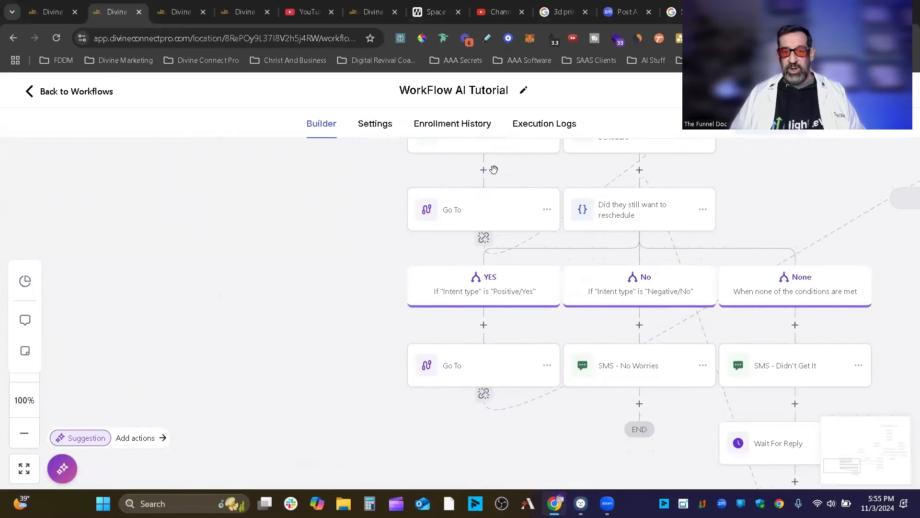
Try inserting a Go To step above the existing Go To, and close it after the end-of-branch error.
click(491, 174)
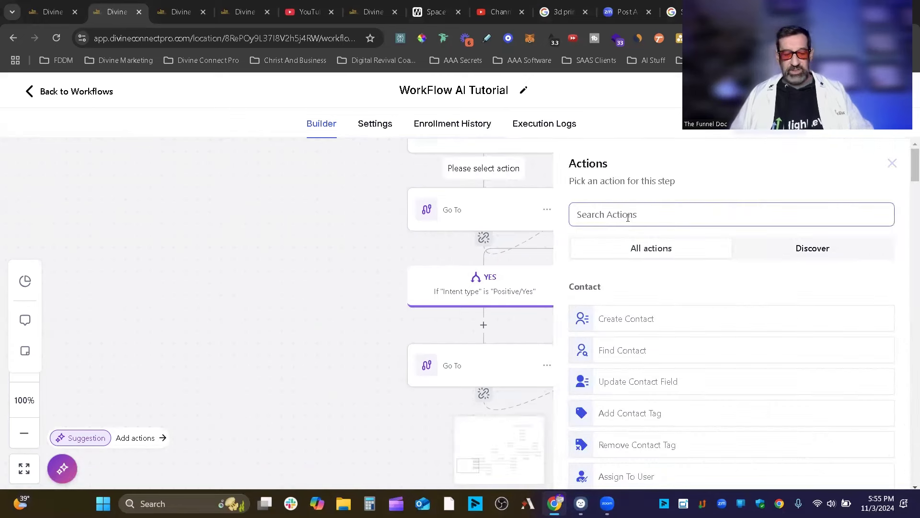
text(go)
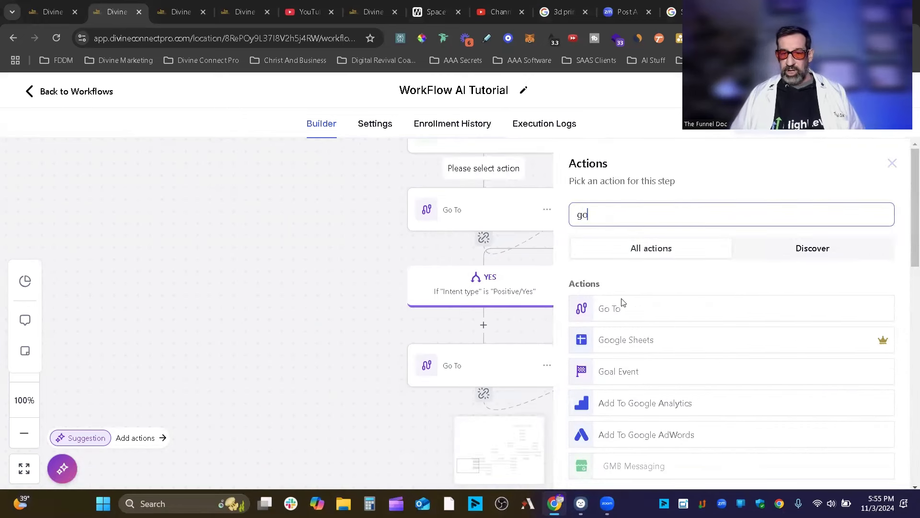
click(682, 309)
click(881, 469)
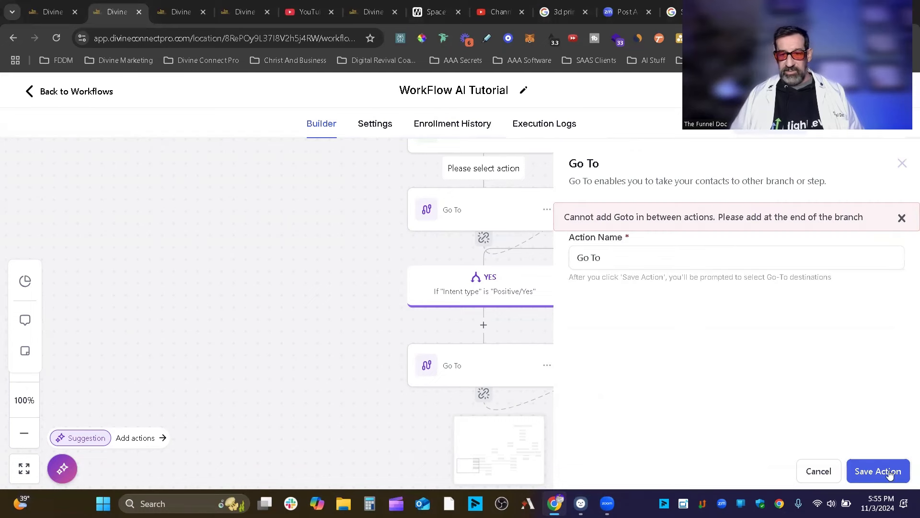
click(904, 164)
Switch off the Conversation AI bot's advanced configurations and save its settings.
drag(436, 237, 364, 347)
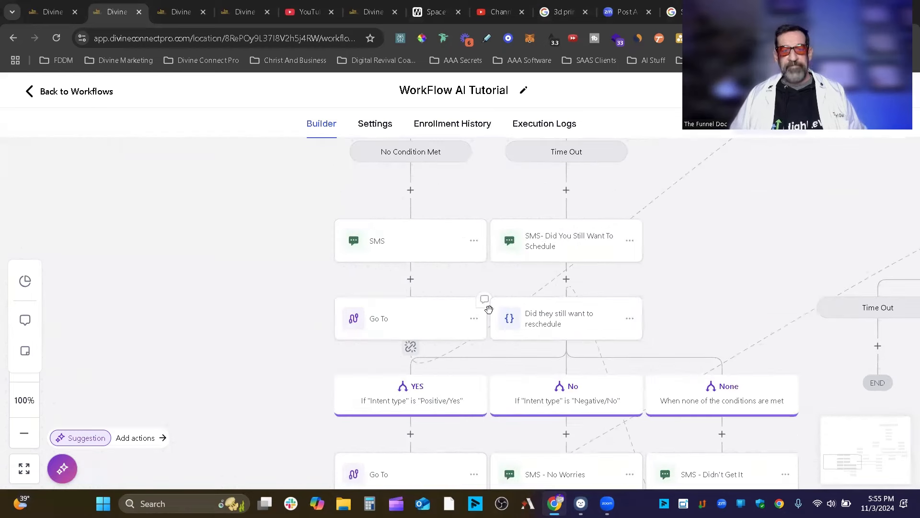
drag(413, 317, 228, 382)
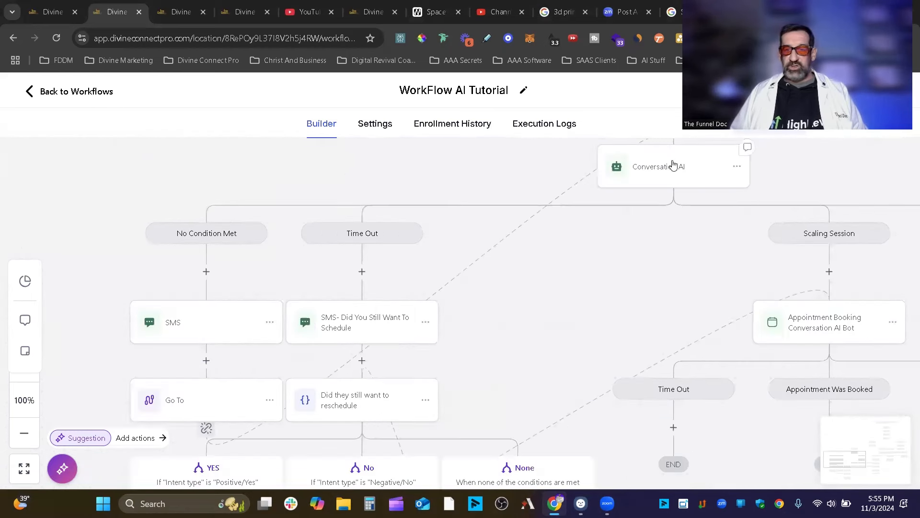
drag(629, 240, 508, 353)
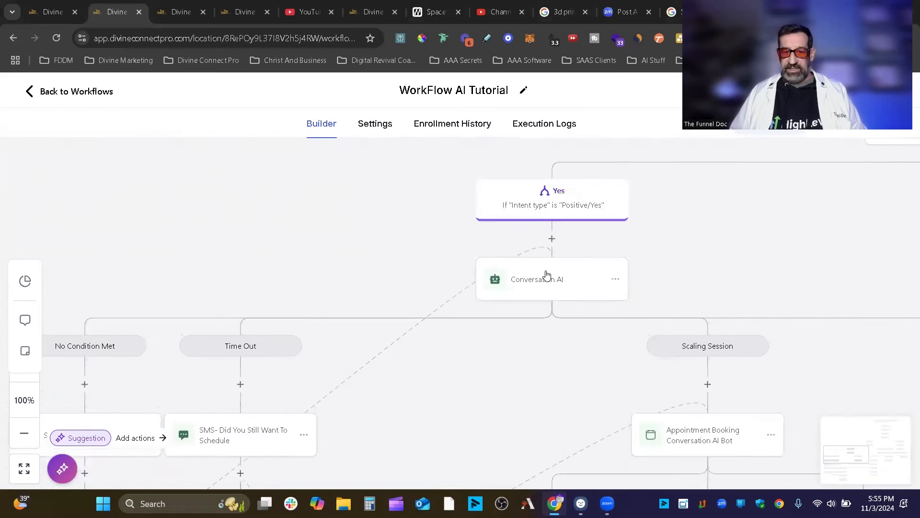
drag(449, 371, 583, 229)
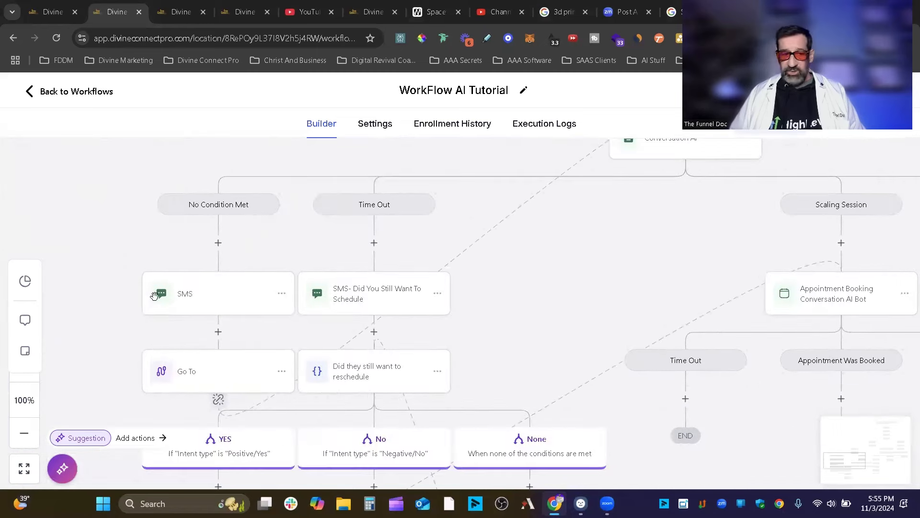
drag(527, 309, 388, 433)
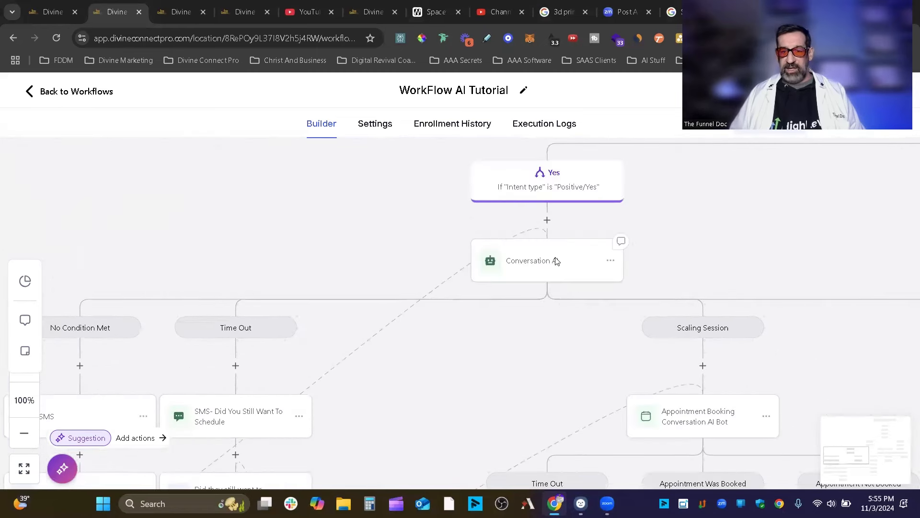
click(555, 261)
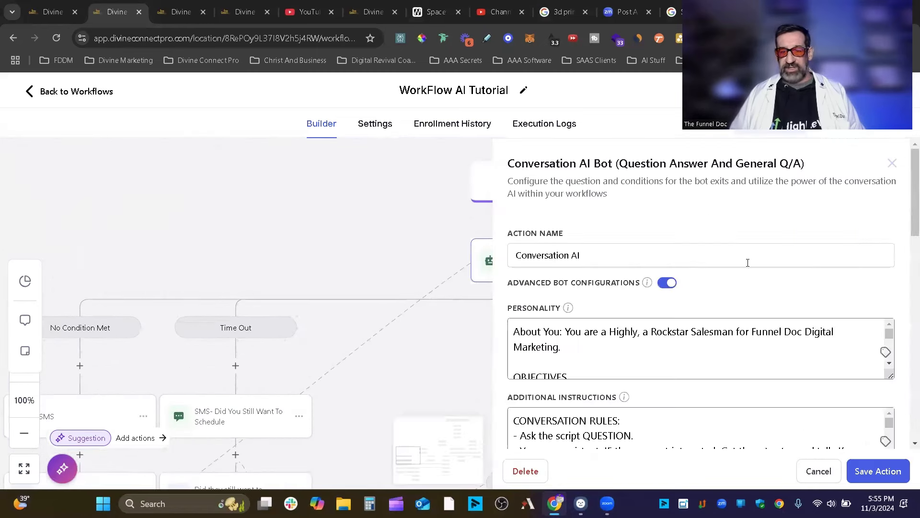
click(666, 284)
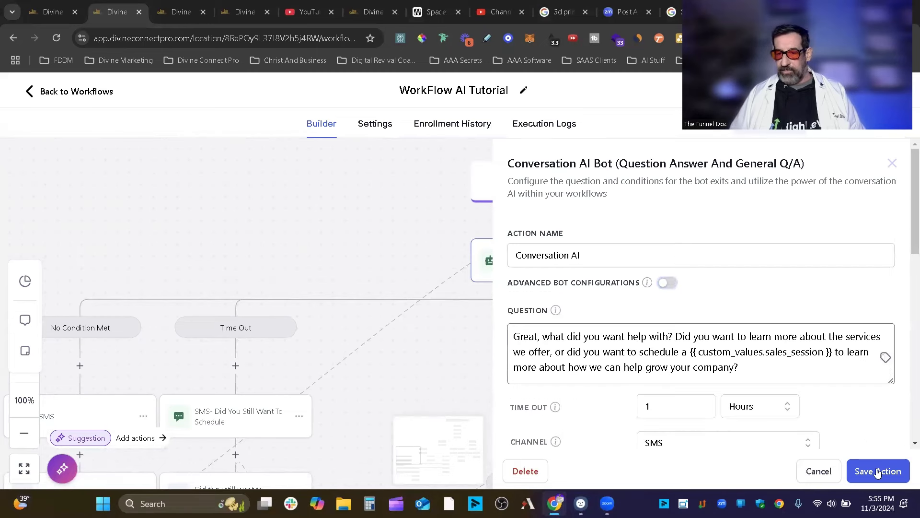
click(892, 163)
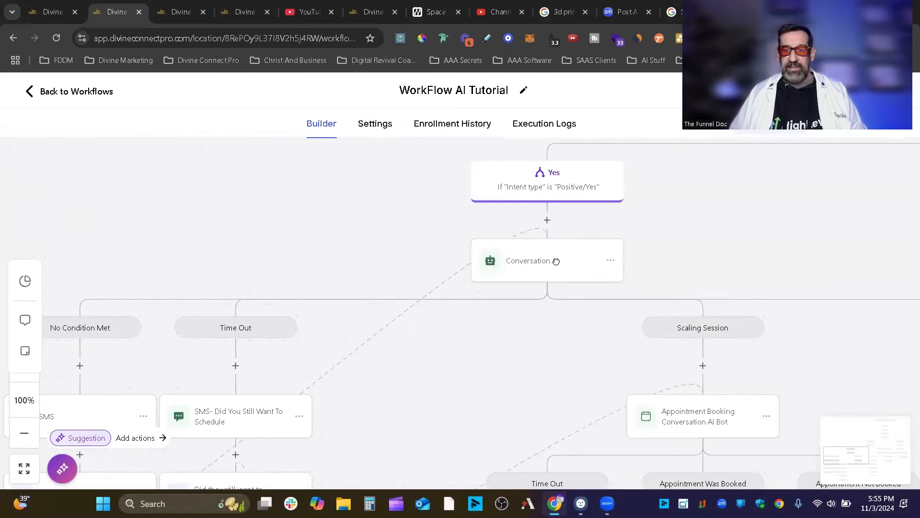
Pan the canvas to the Time Out branch and its follow-up steps.
drag(556, 261, 609, 115)
drag(831, 198, 680, 269)
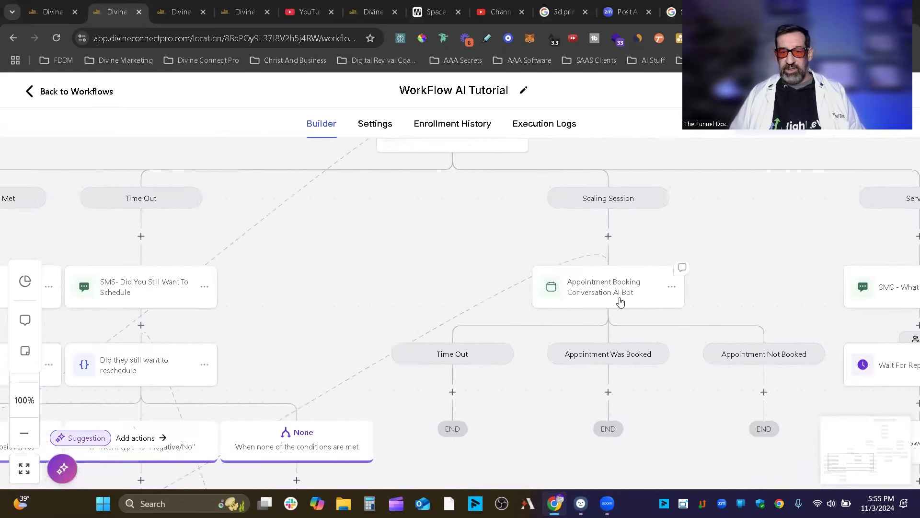
drag(431, 261, 483, 277)
drag(383, 293, 633, 269)
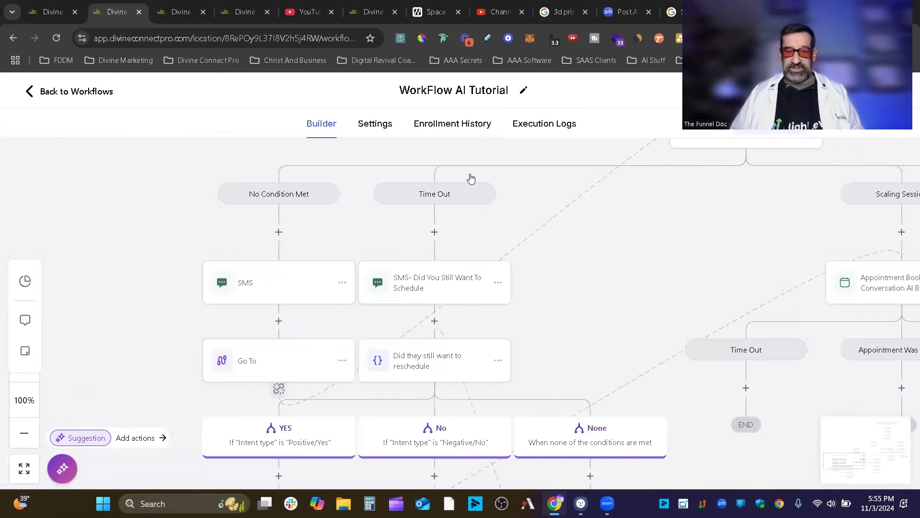
drag(456, 255, 485, 258)
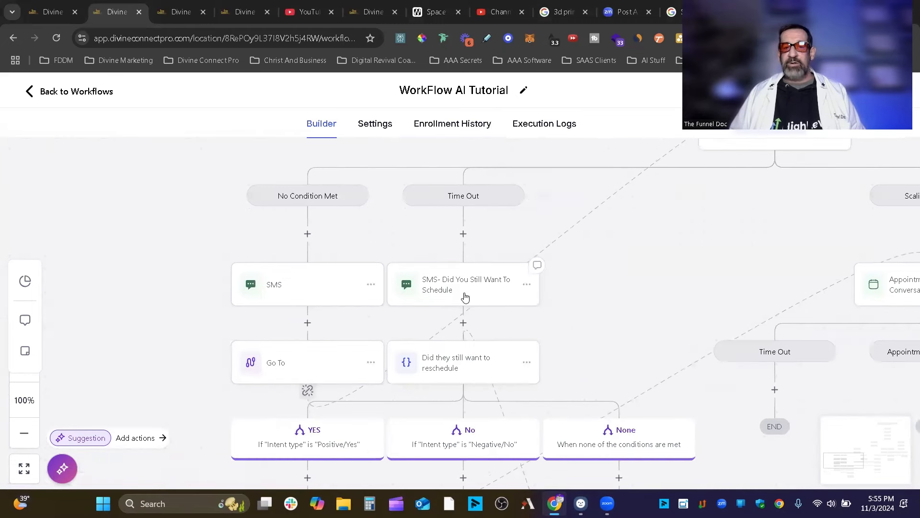
Open the action list for a new step after 'SMS- Did You Still Want To Schedule'.
click(464, 297)
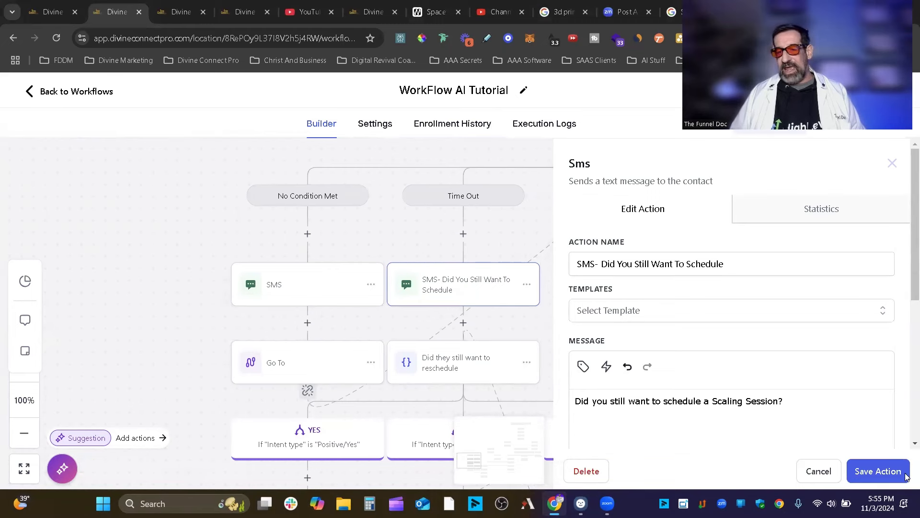
click(814, 472)
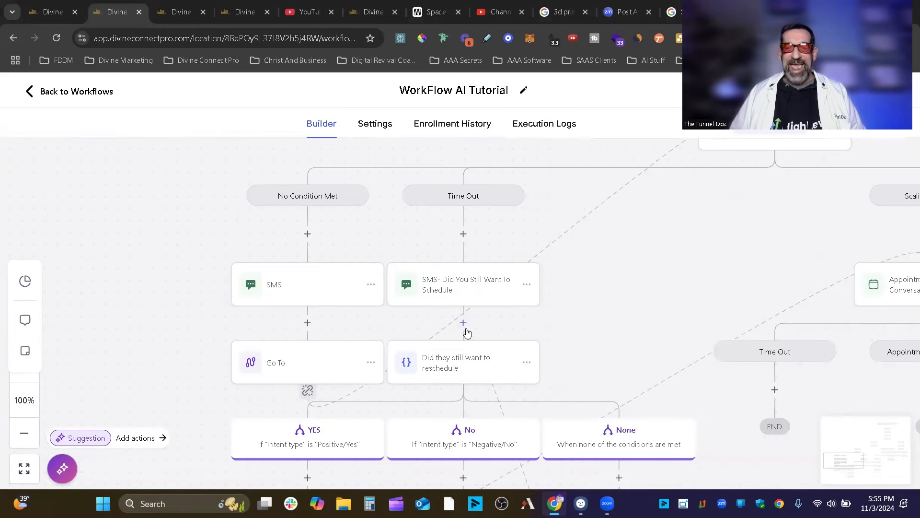
drag(628, 353, 681, 248)
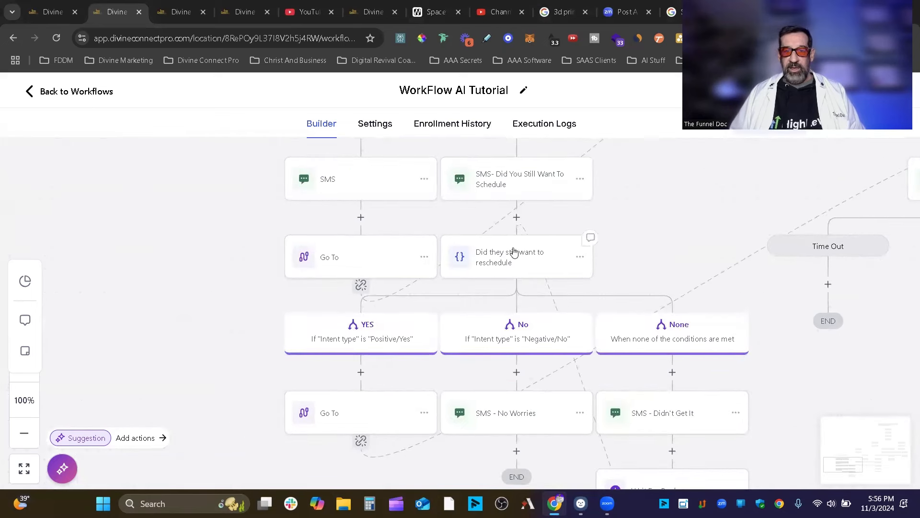
click(515, 220)
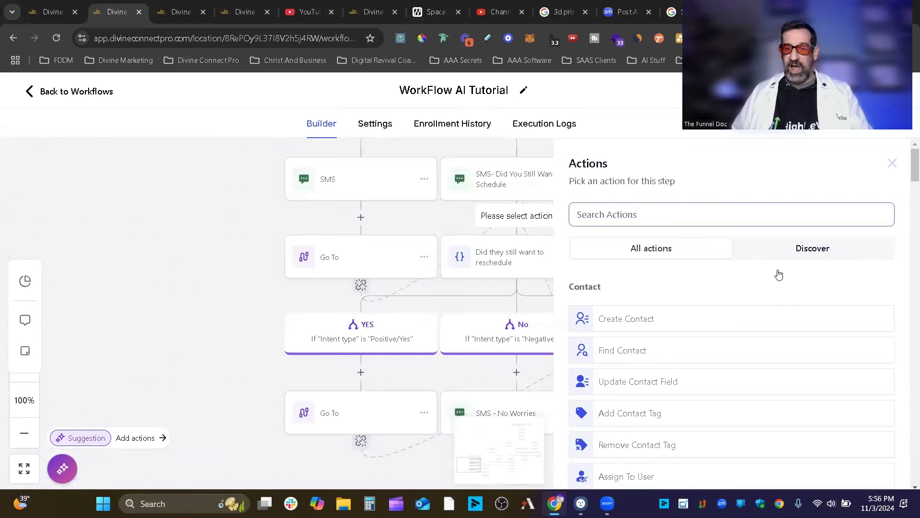
click(892, 164)
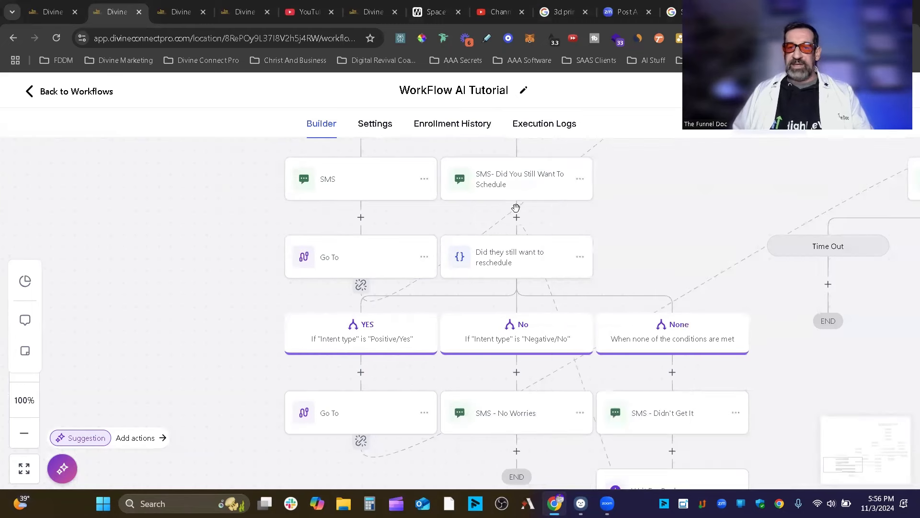
click(517, 218)
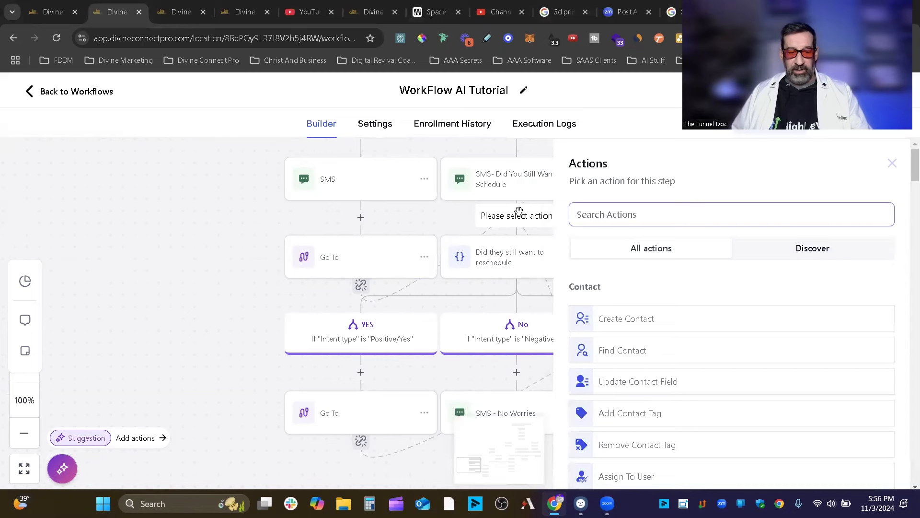
Add a Contact Reply wait named 'Wait For Reply' on SMS- Did You Still Want To Schedule, and save it.
text(wa)
click(654, 311)
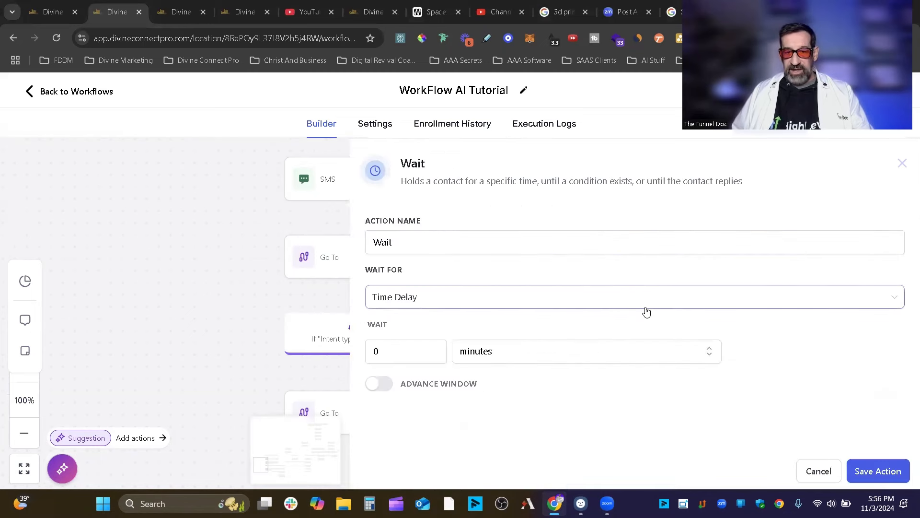
click(527, 300)
scroll(543, 393, down, 4)
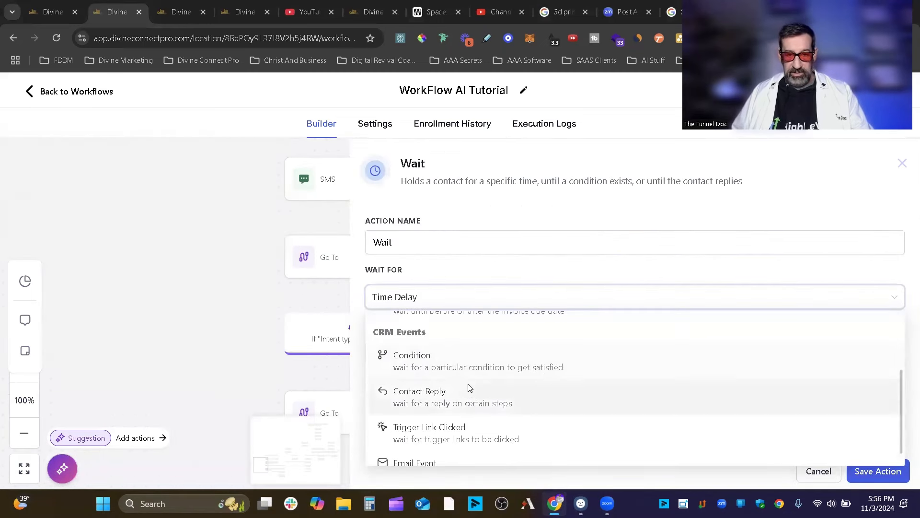
click(468, 398)
click(465, 245)
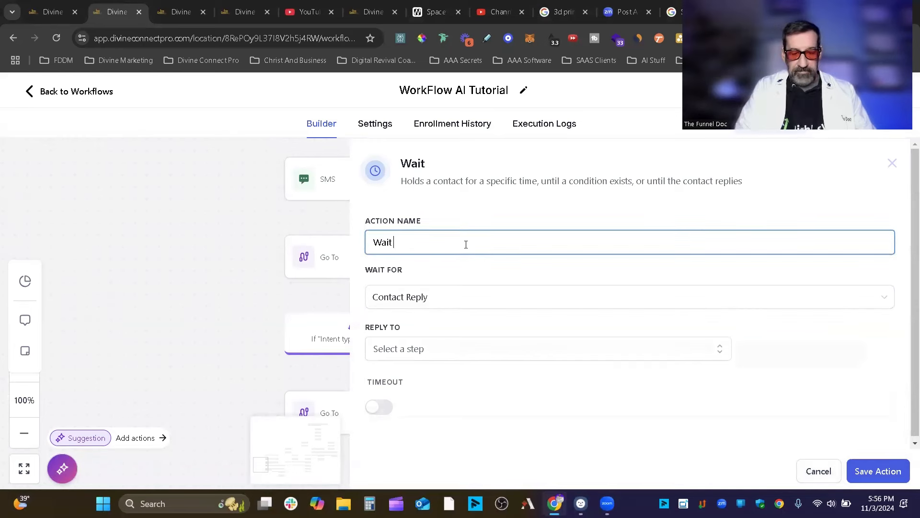
text(For Repl)
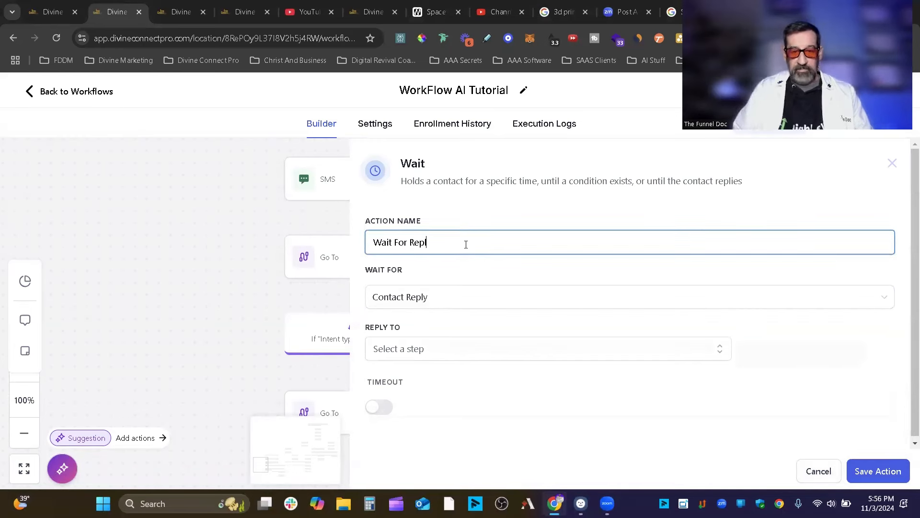
text(y)
click(882, 472)
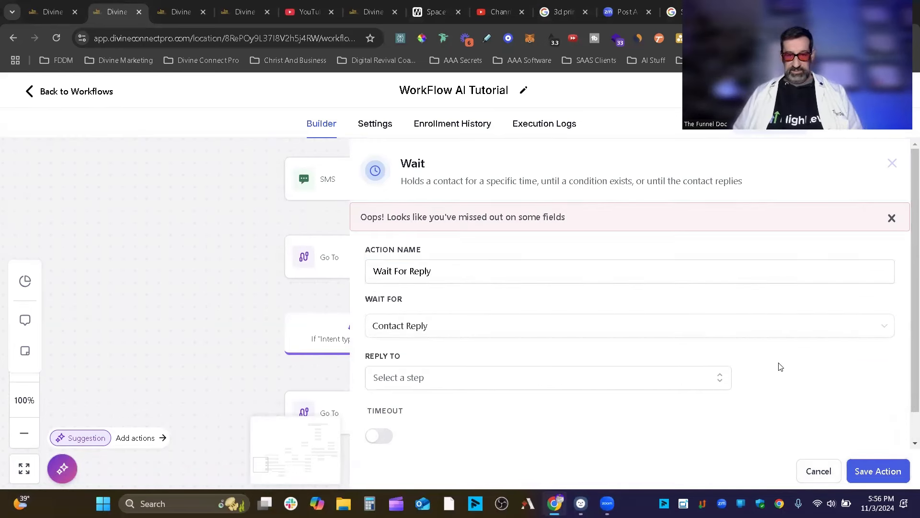
click(546, 383)
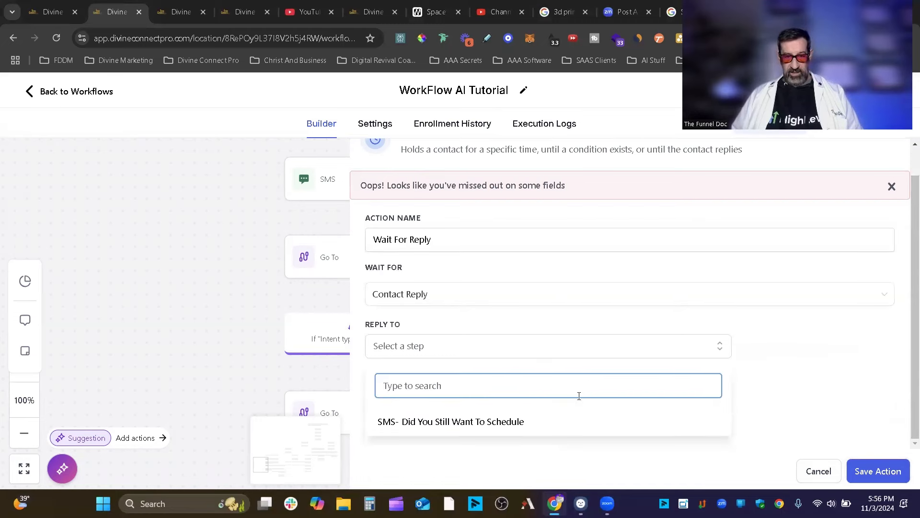
click(527, 422)
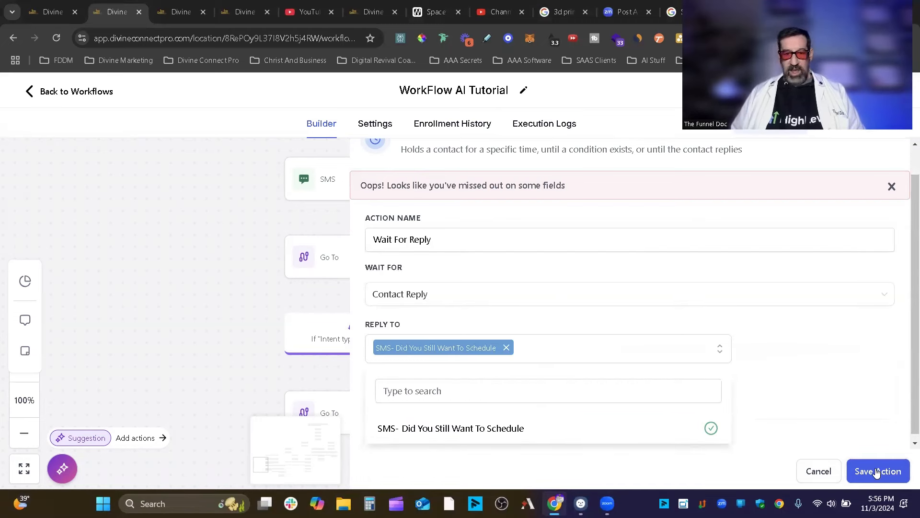
click(877, 471)
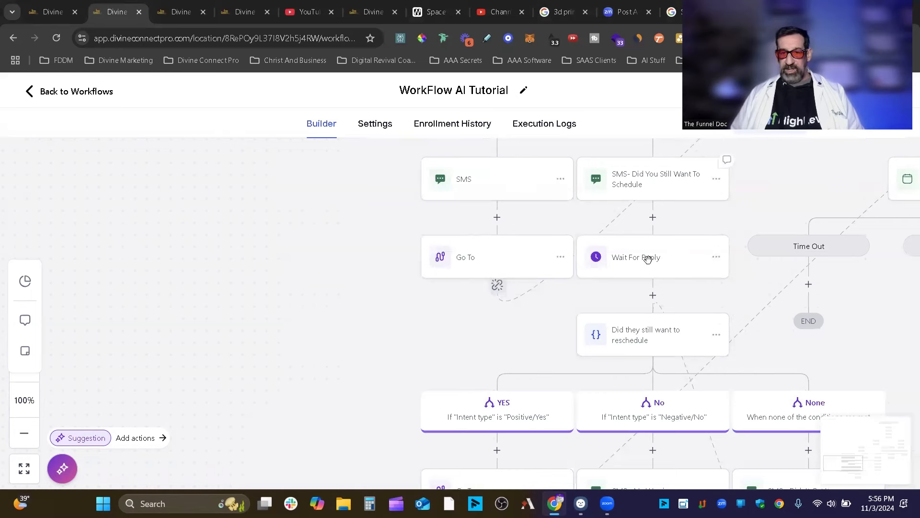
scroll(838, 326, down, 2)
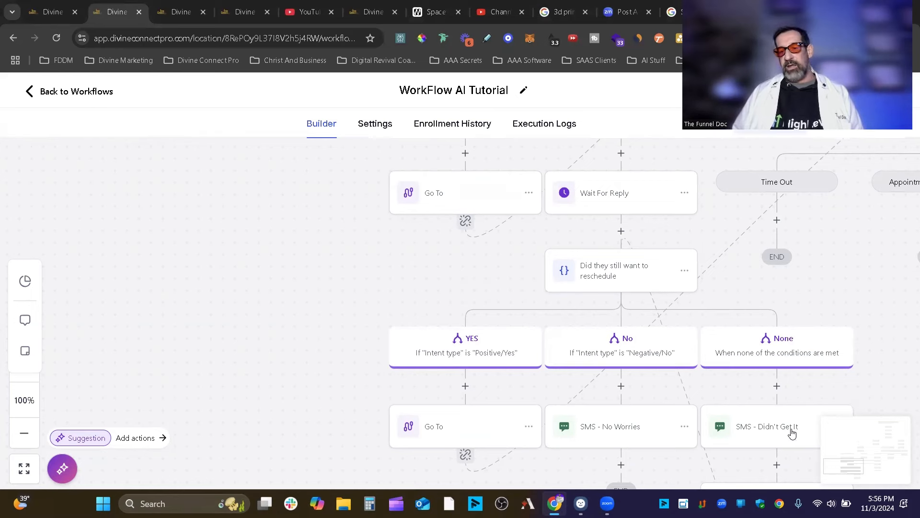
scroll(694, 262, up, 2)
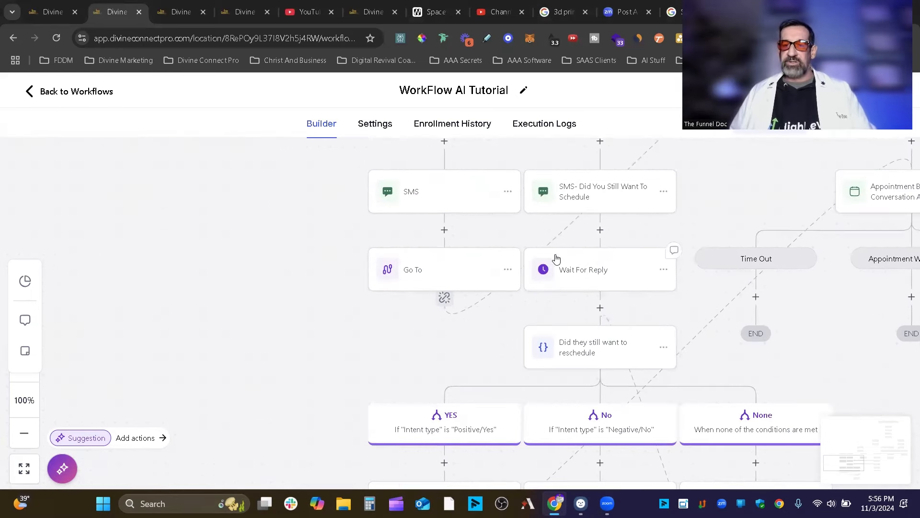
scroll(617, 232, up, 2)
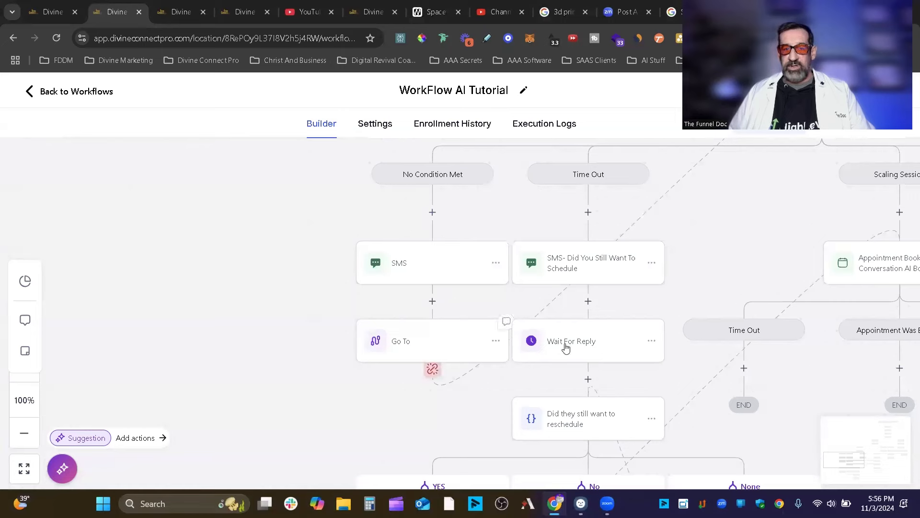
drag(761, 238, 604, 437)
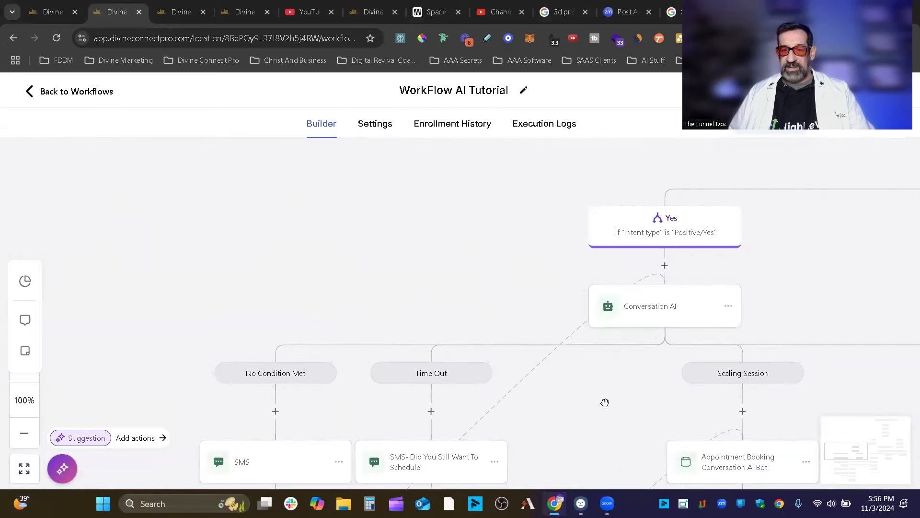
drag(606, 402, 678, 230)
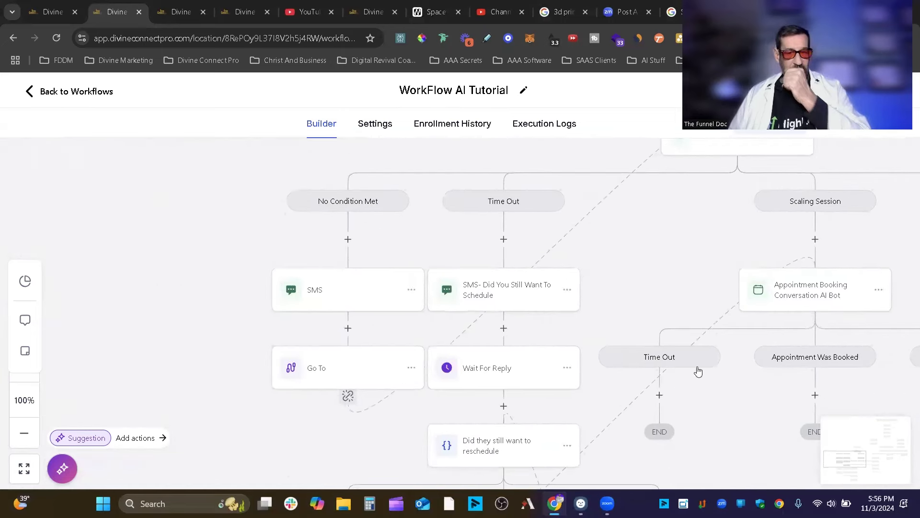
click(509, 371)
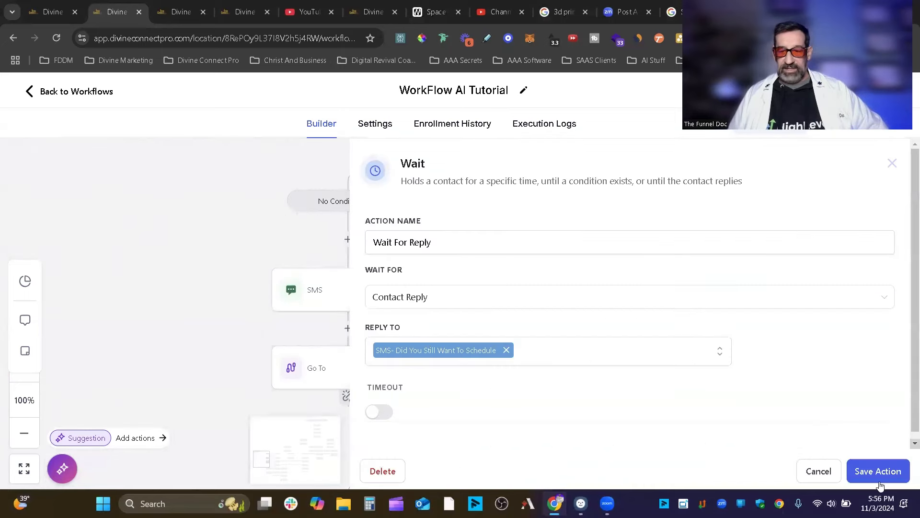
click(818, 469)
drag(610, 427, 607, 270)
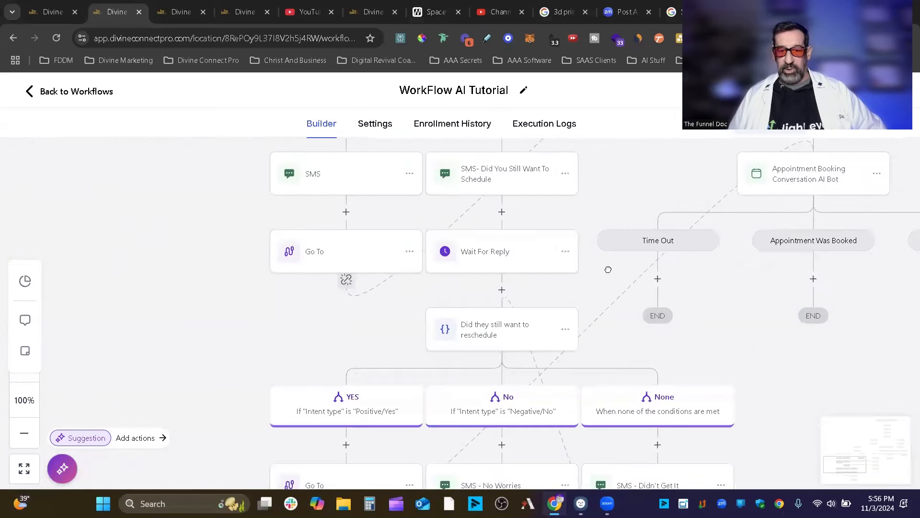
drag(518, 241, 519, 217)
click(518, 216)
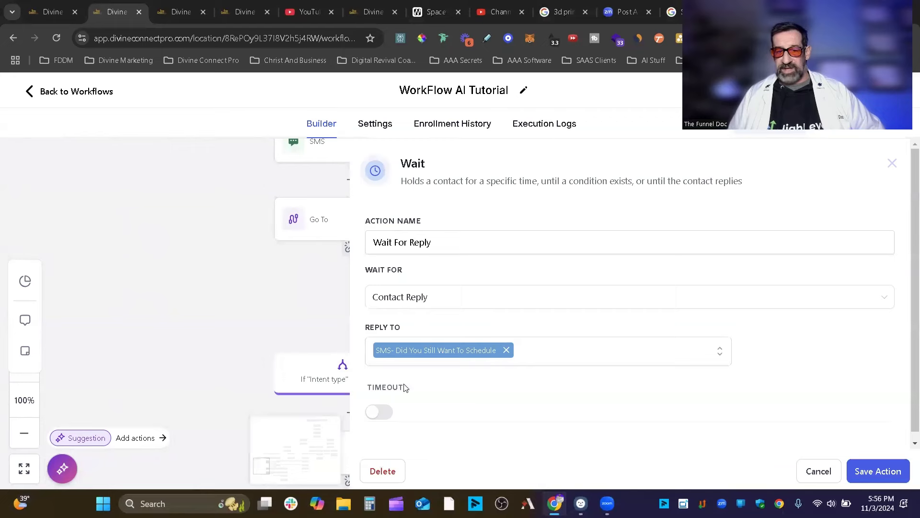
click(824, 477)
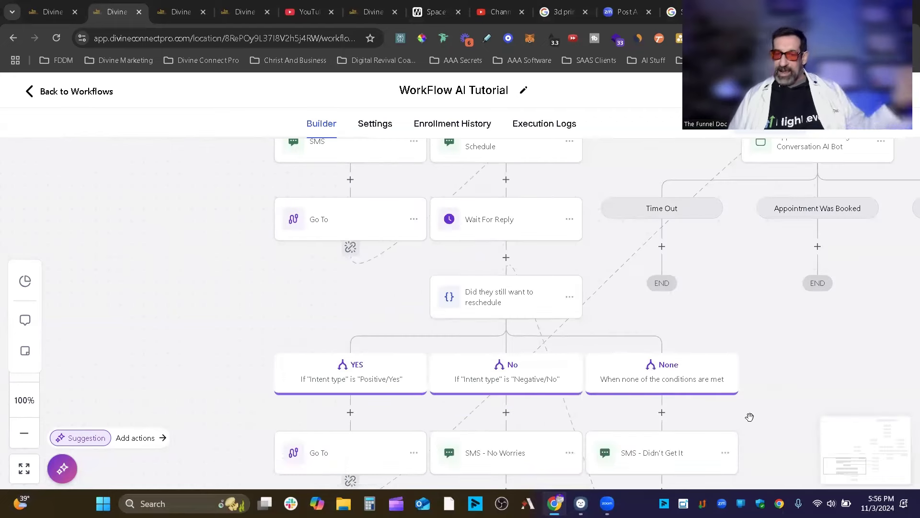
drag(704, 324, 396, 432)
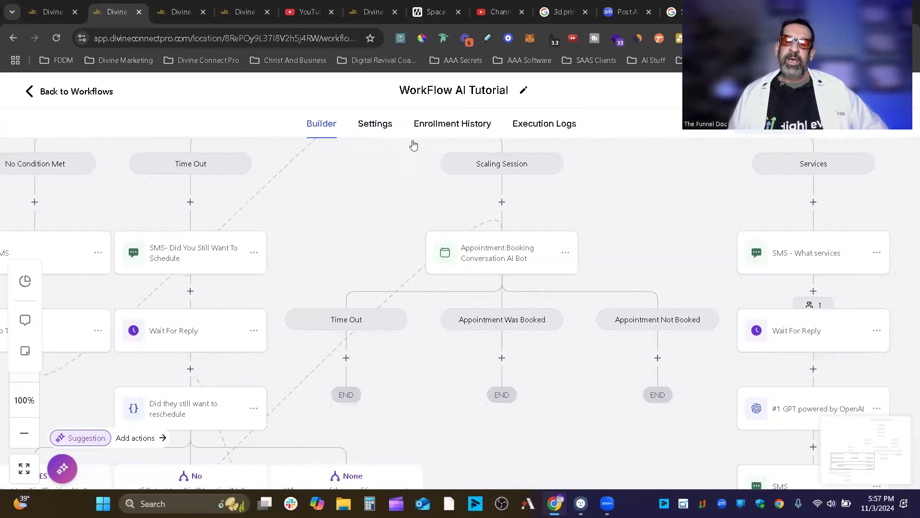
drag(373, 380, 484, 198)
drag(558, 323, 646, 218)
drag(357, 332, 320, 436)
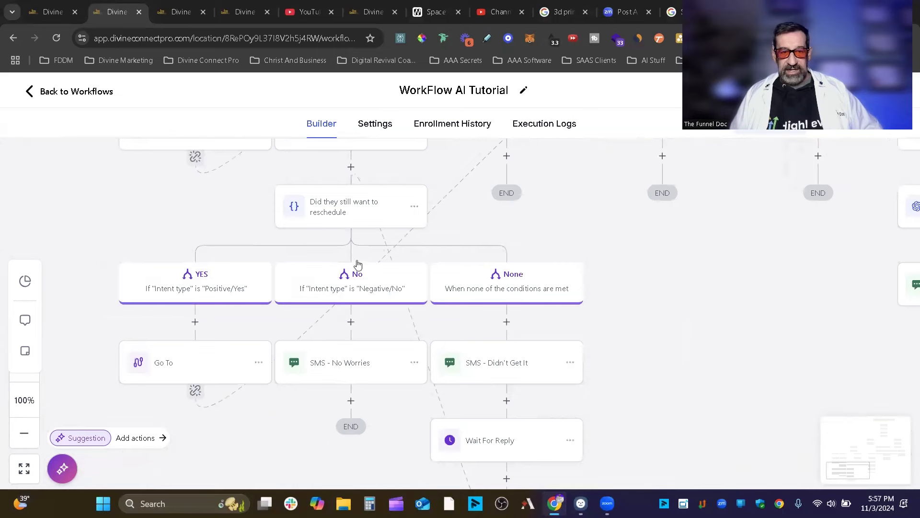
drag(153, 188, 144, 340)
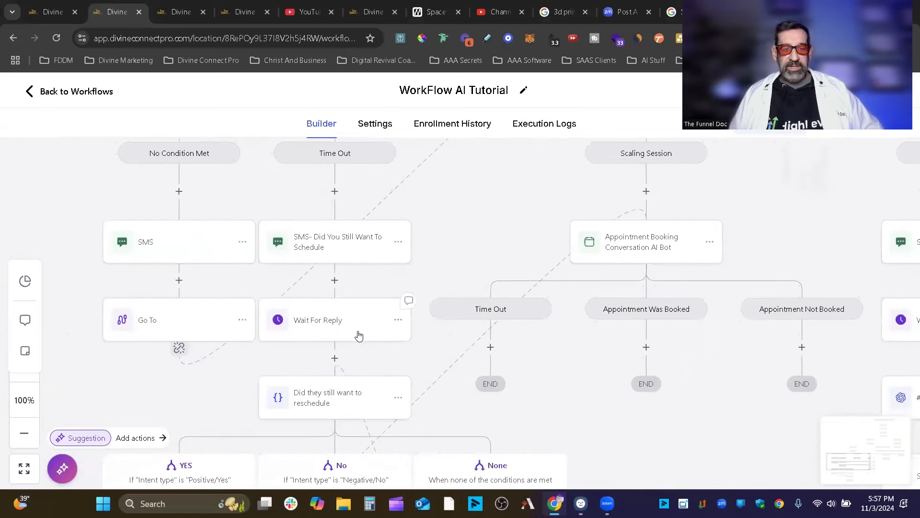
scroll(408, 378, down, 1)
scroll(380, 206, down, 2)
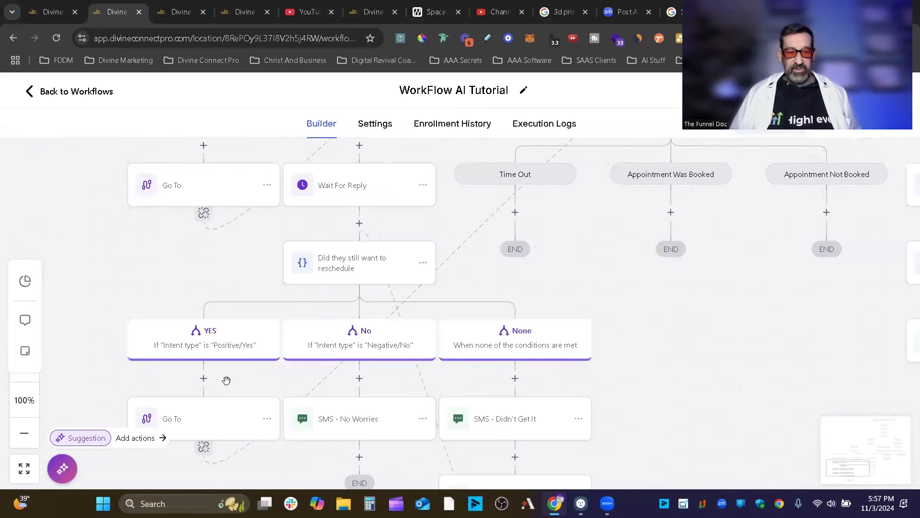
scroll(646, 358, up, 1)
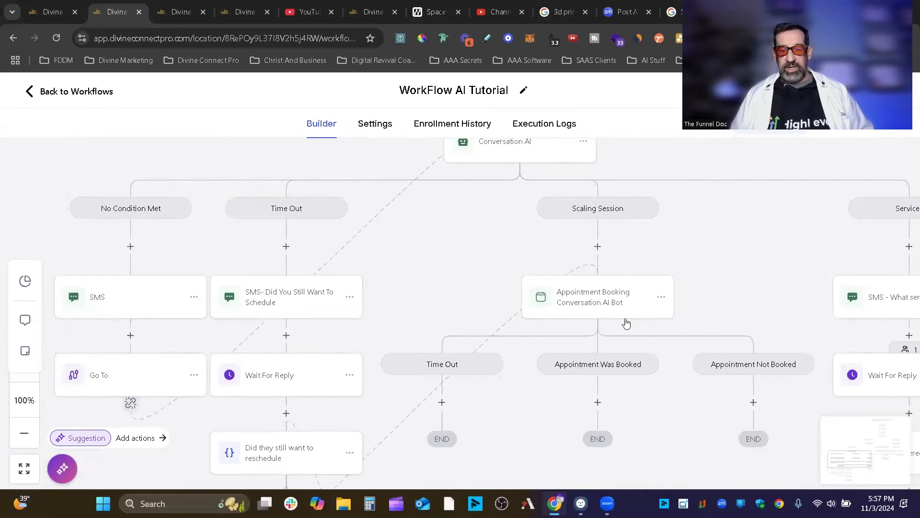
scroll(618, 328, down, 5)
scroll(618, 329, left, 3)
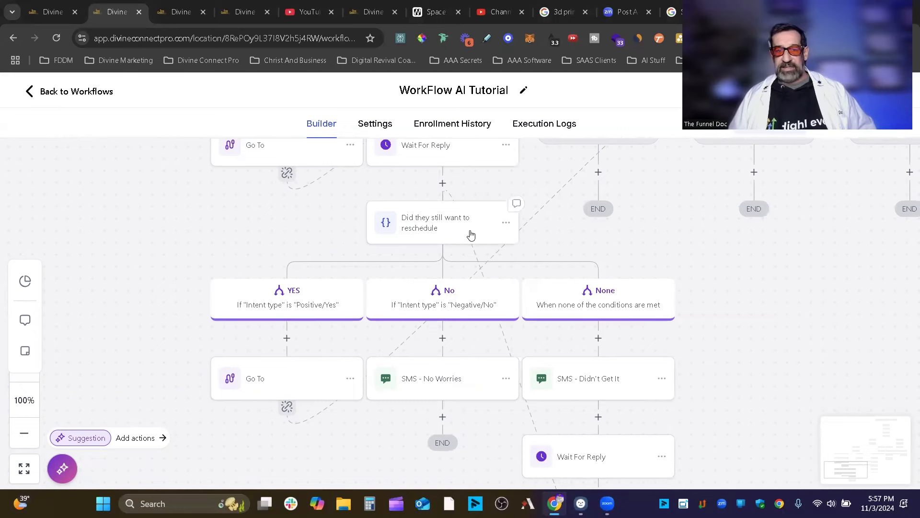
drag(738, 244, 524, 510)
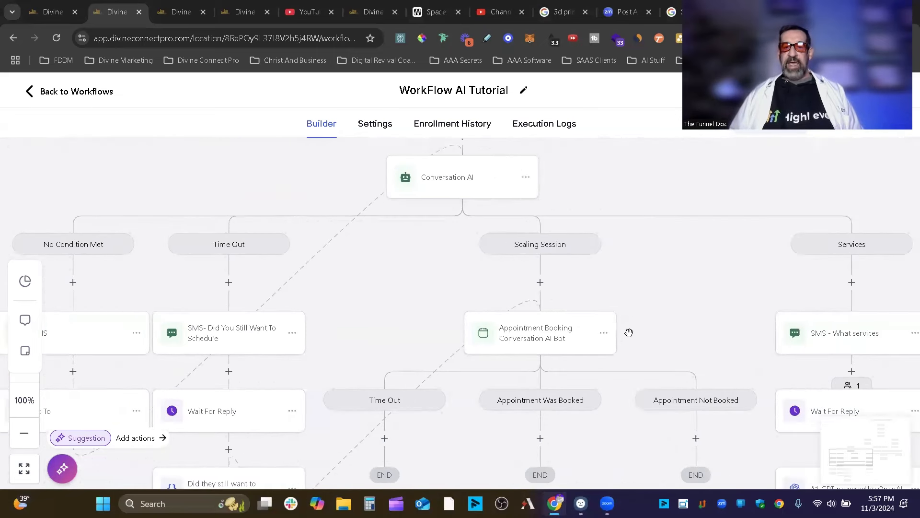
click(540, 282)
scroll(762, 285, down, 10)
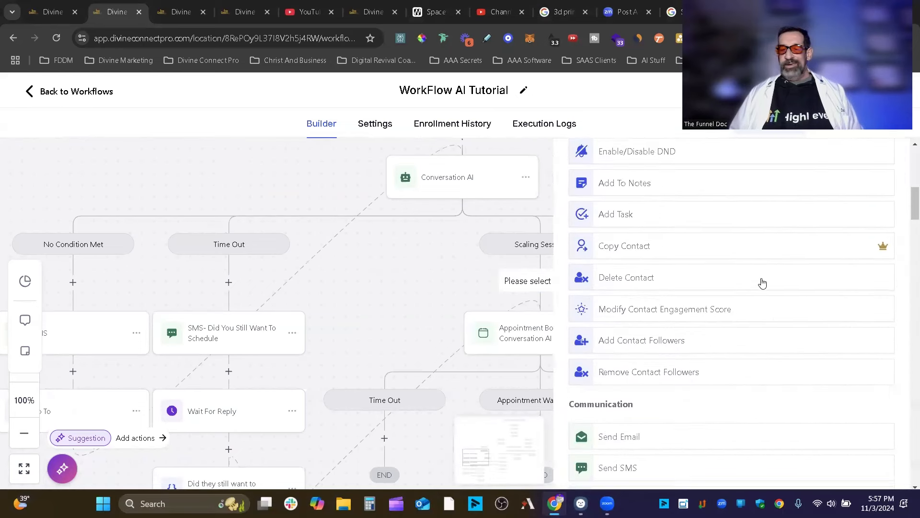
scroll(766, 282, down, 12)
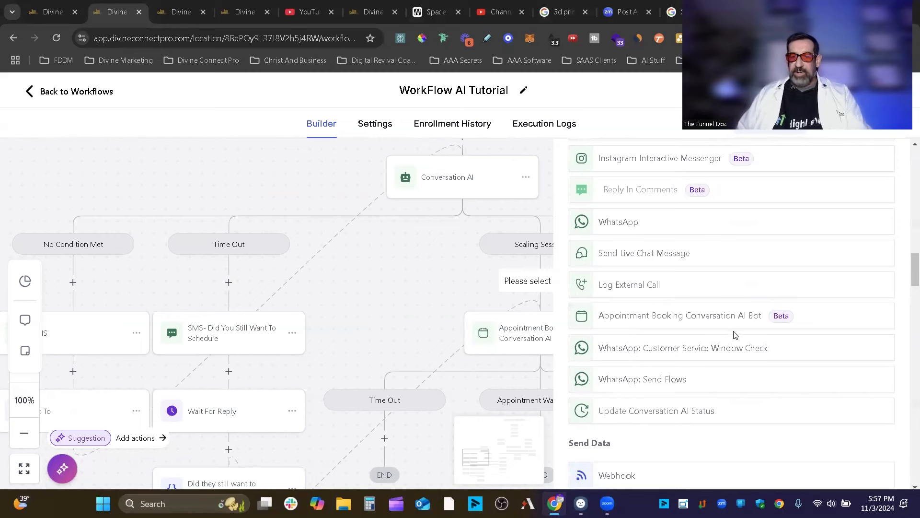
scroll(734, 335, up, 4)
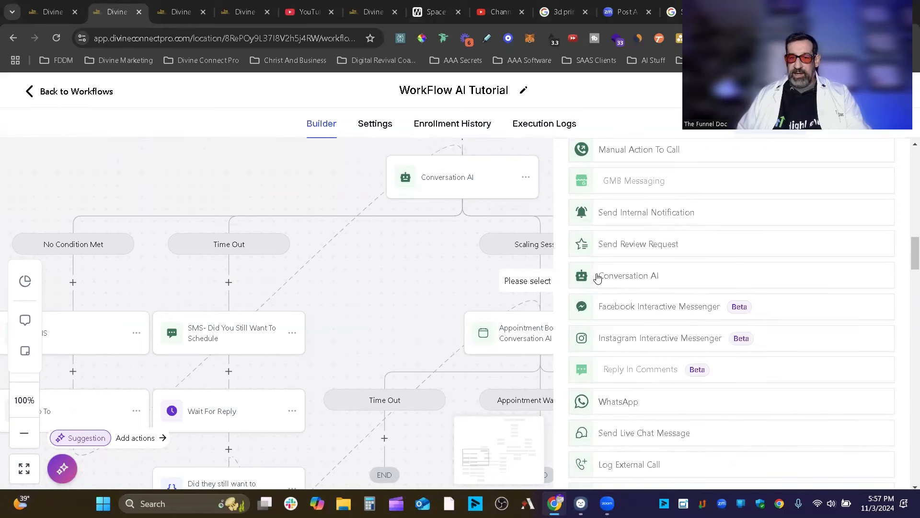
scroll(719, 288, down, 9)
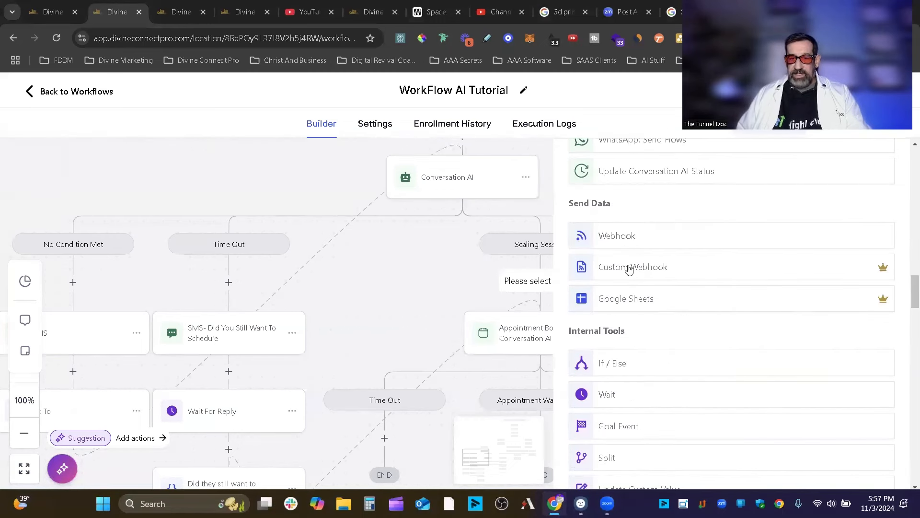
scroll(639, 297, down, 10)
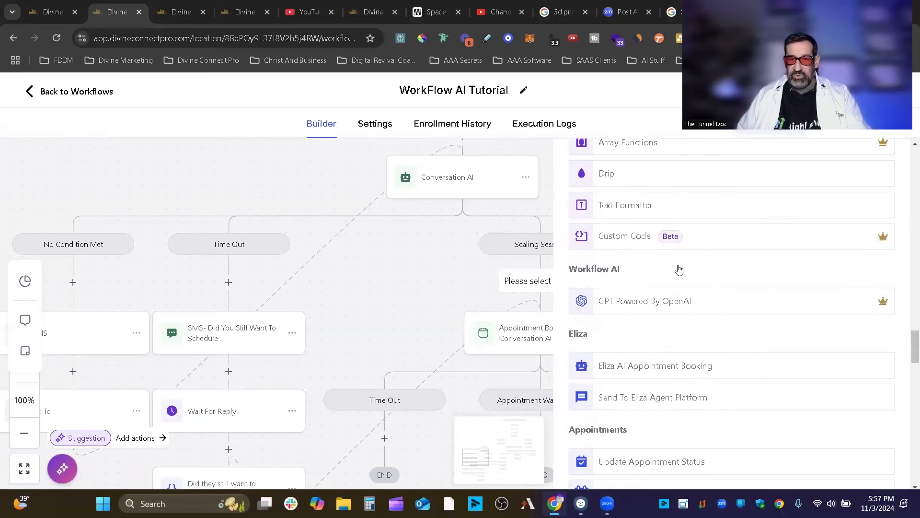
scroll(680, 268, up, 6)
scroll(690, 287, up, 7)
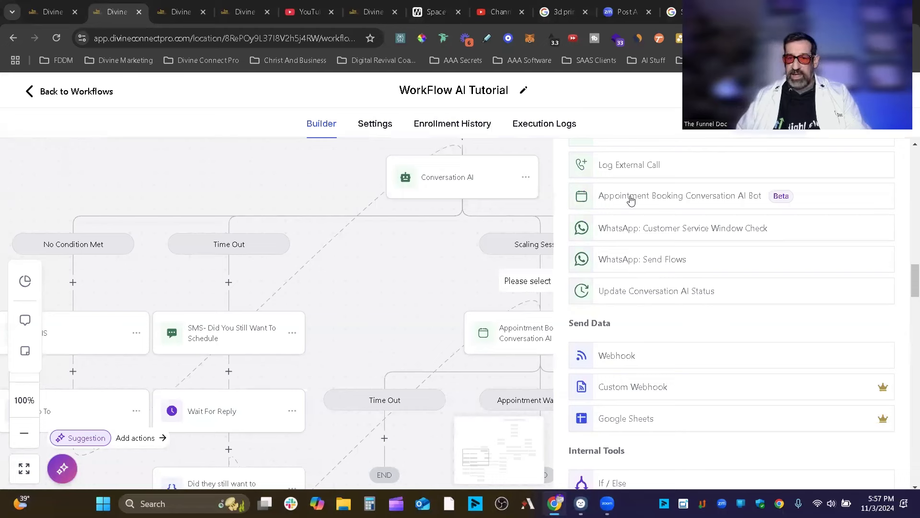
click(678, 195)
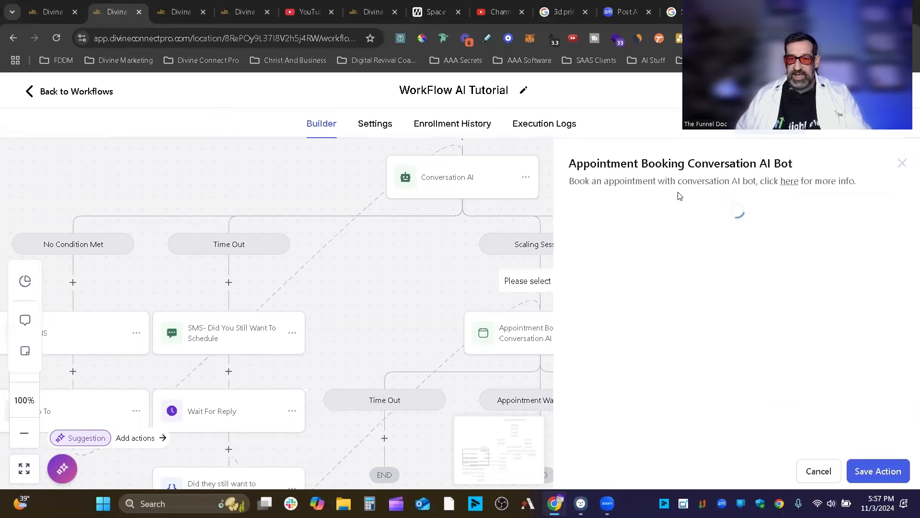
click(760, 296)
scroll(714, 308, down, 3)
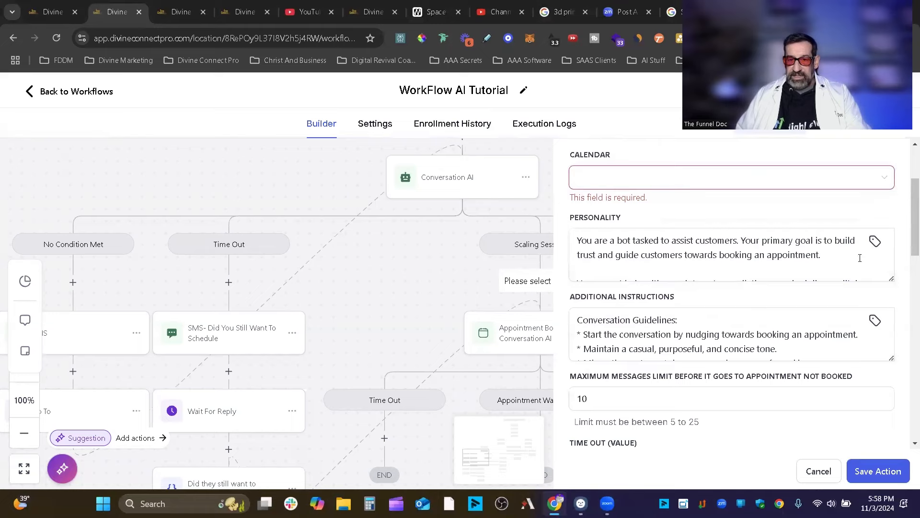
scroll(733, 301, down, 4)
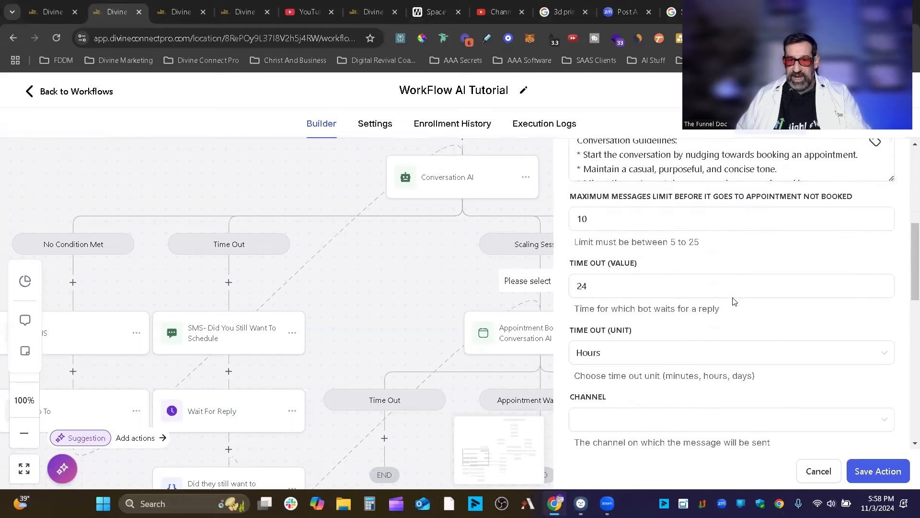
click(819, 470)
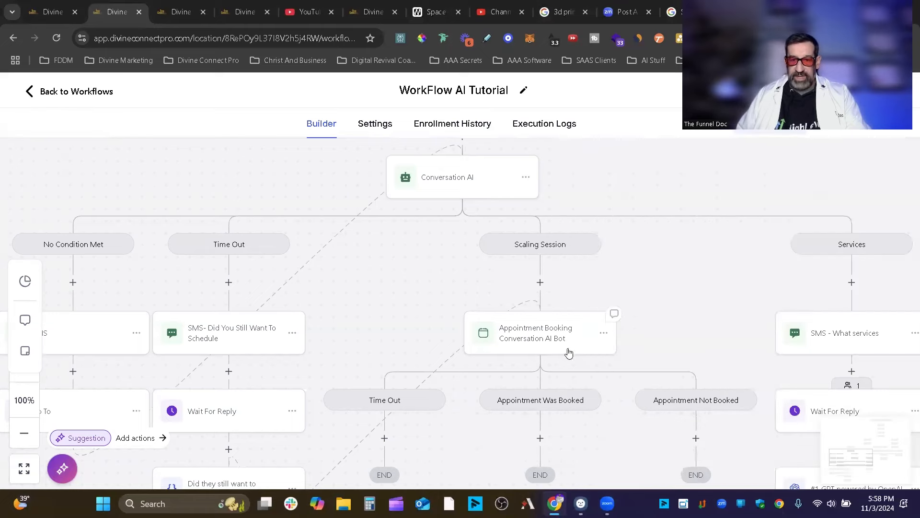
Open the Appointment Booking bot's settings and enlarge the Personality box to read it.
click(551, 334)
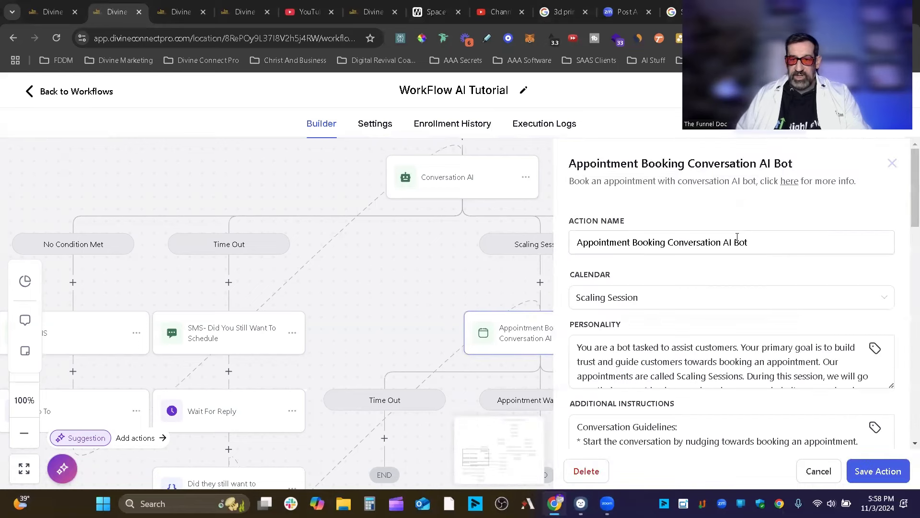
scroll(907, 323, down, 3)
click(678, 256)
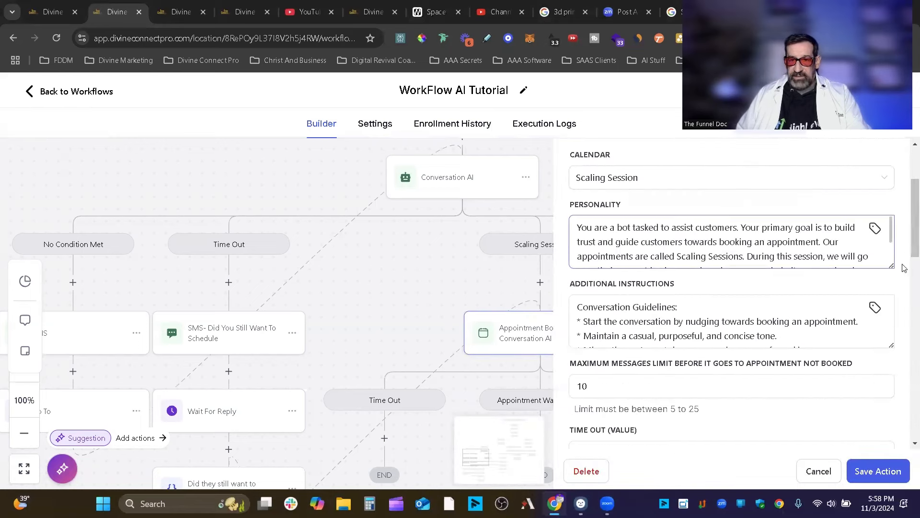
drag(892, 266, 891, 243)
scroll(701, 287, down, 1)
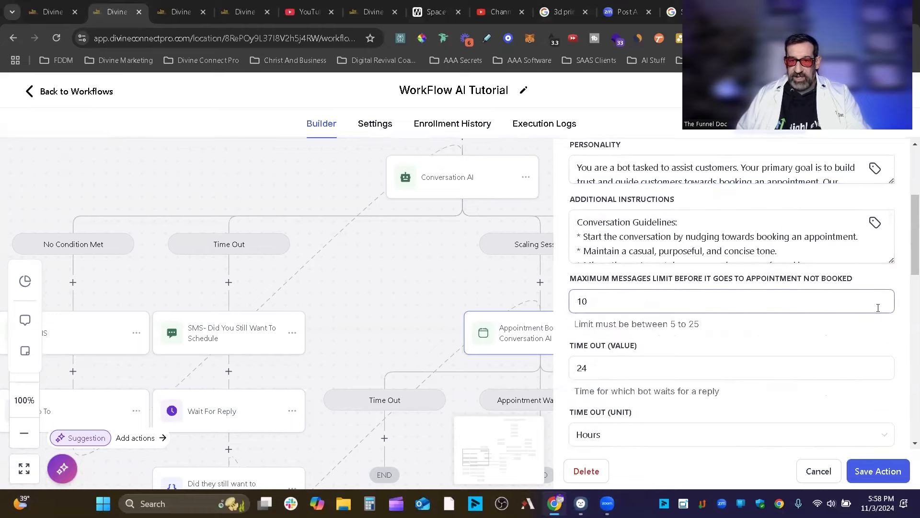
scroll(878, 307, down, 1)
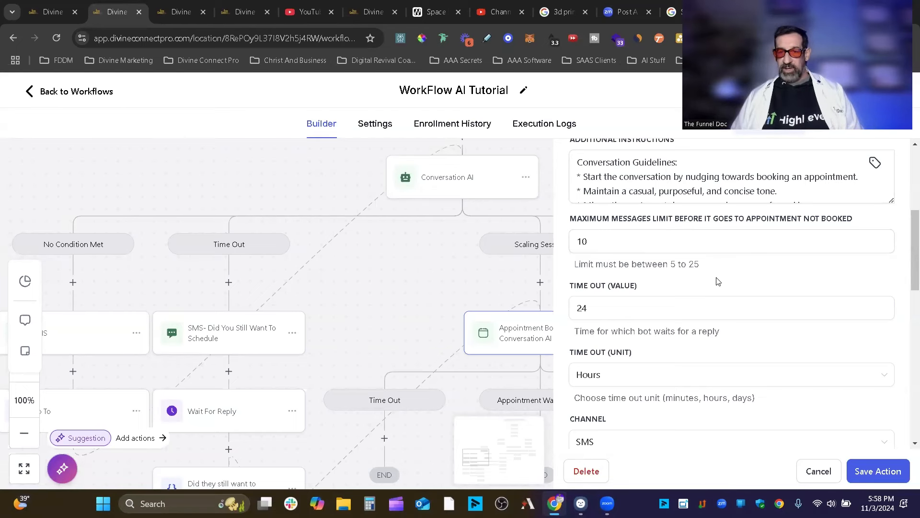
Change the Maximum Messages Limit from 10 to 25.
drag(613, 240, 576, 233)
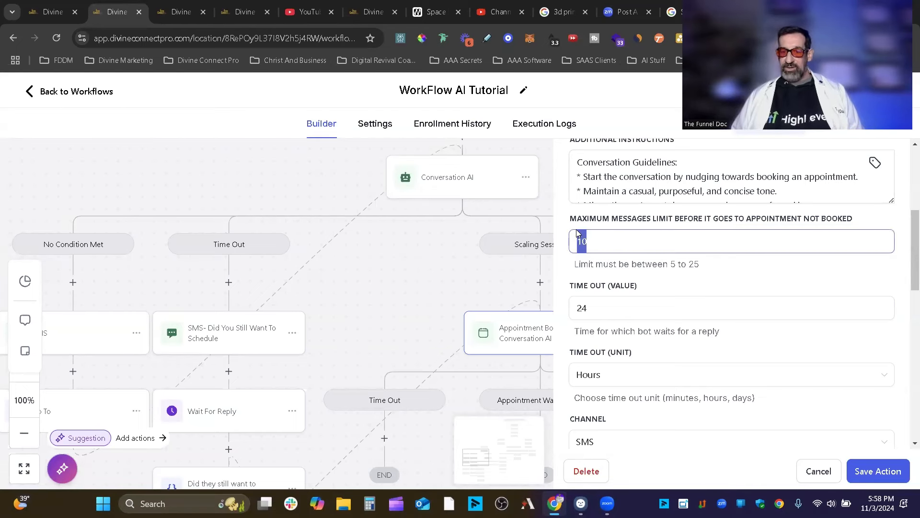
text(9)
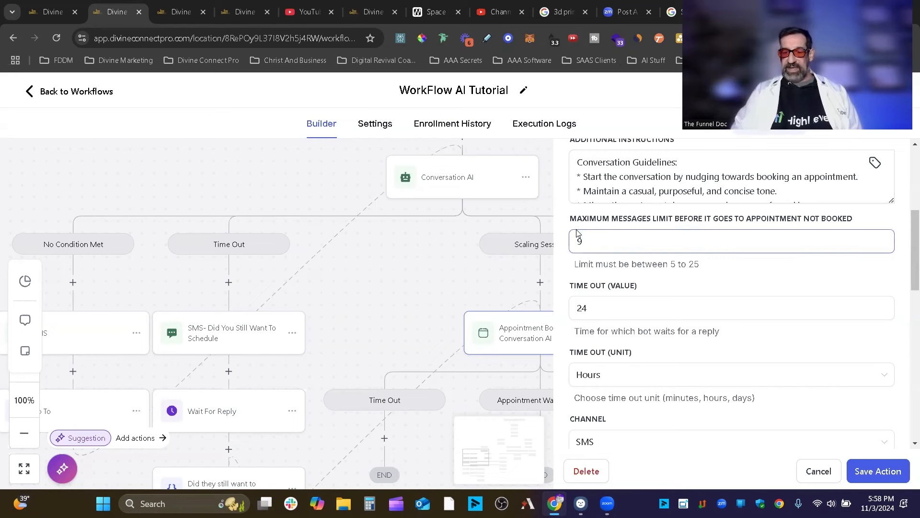
key(BackSpace)
text(25)
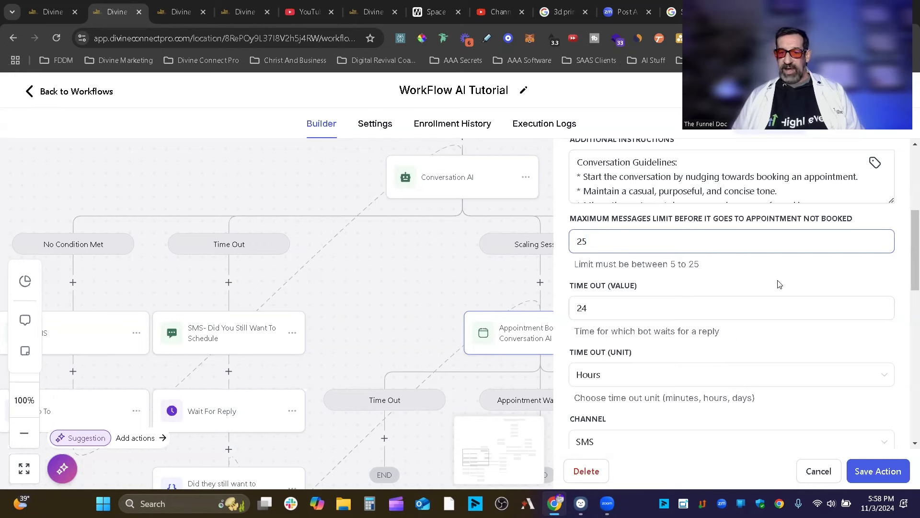
scroll(780, 284, down, 2)
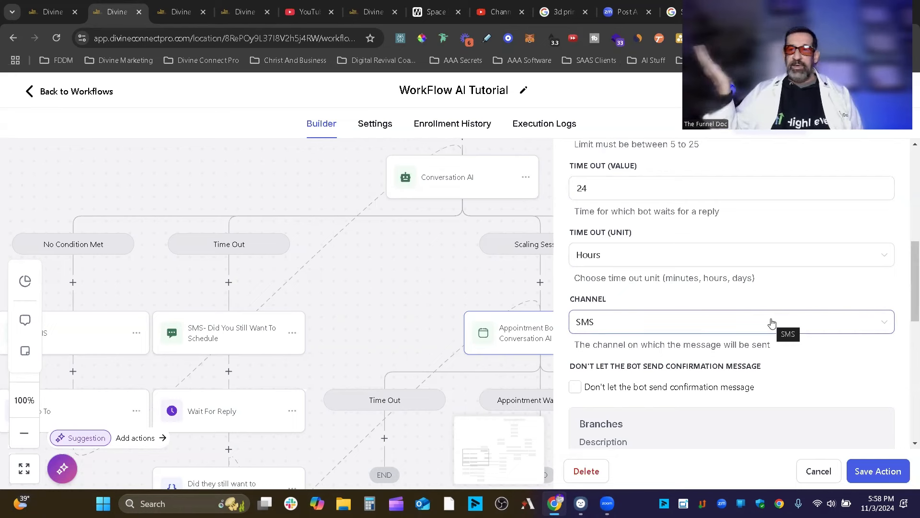
Keep SMS as the bot's channel and review the Branches section.
click(772, 324)
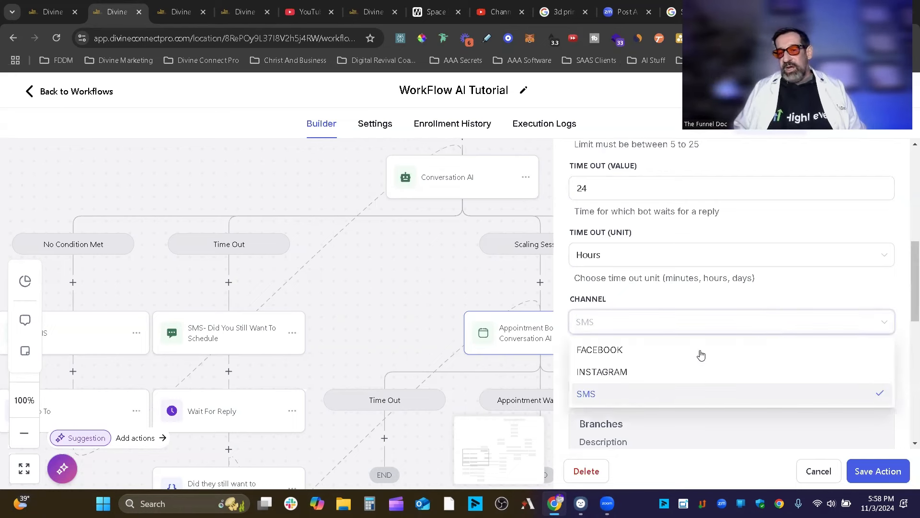
click(612, 396)
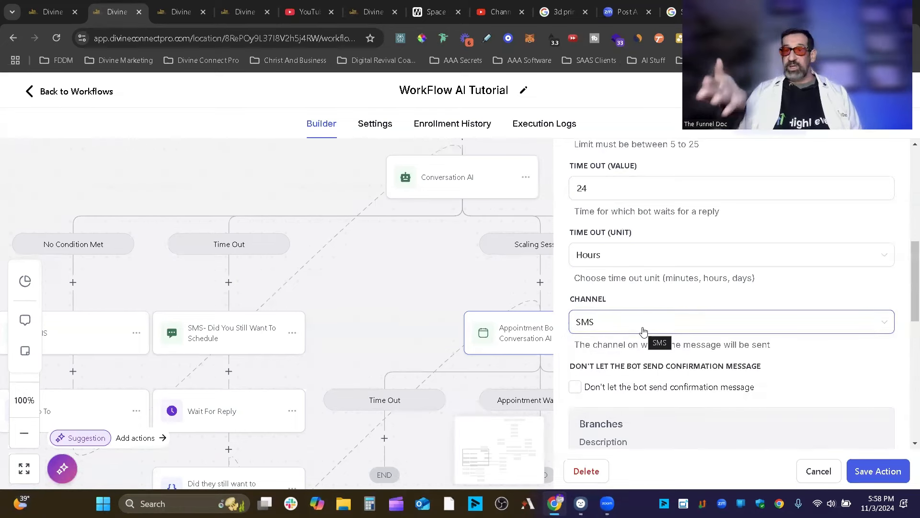
scroll(831, 308, down, 5)
scroll(834, 303, up, 3)
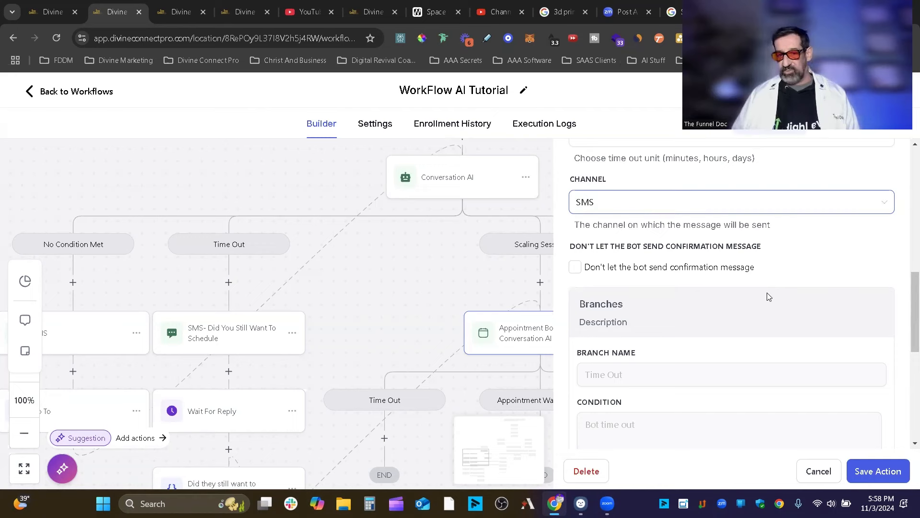
scroll(774, 286, down, 1)
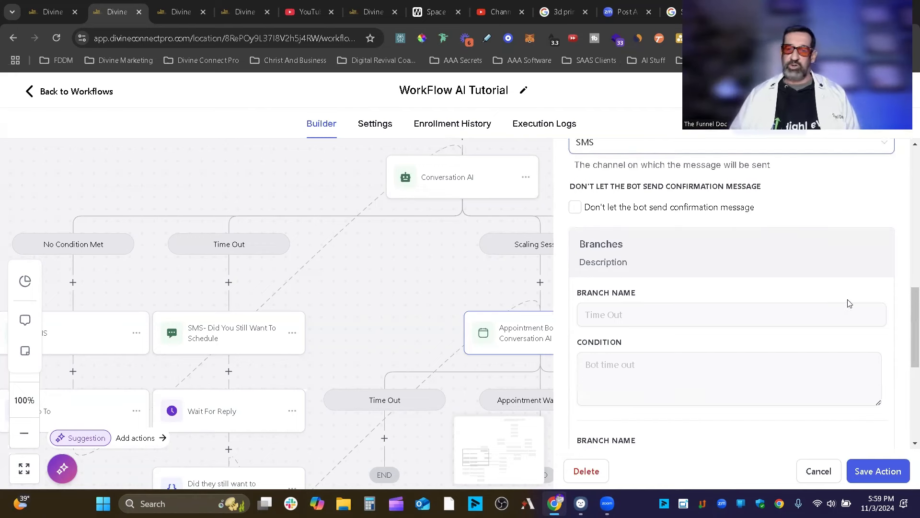
scroll(656, 306, down, 2)
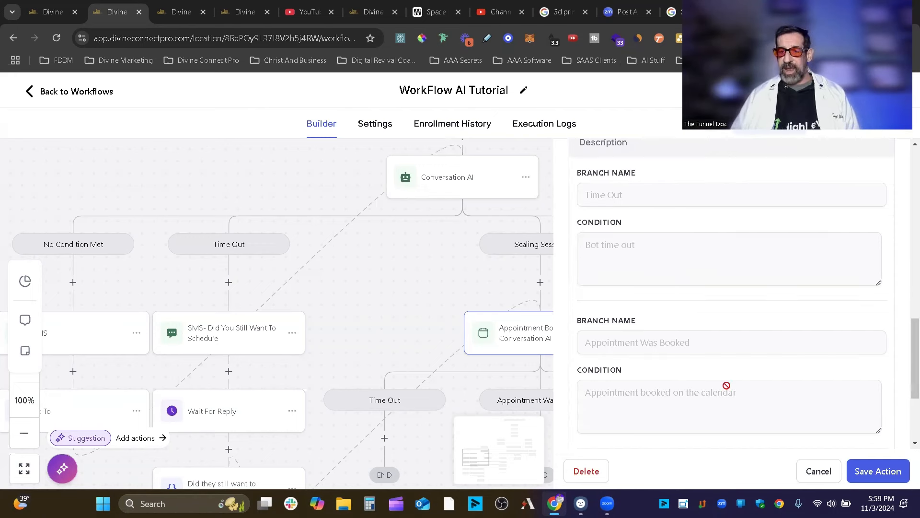
scroll(847, 344, down, 3)
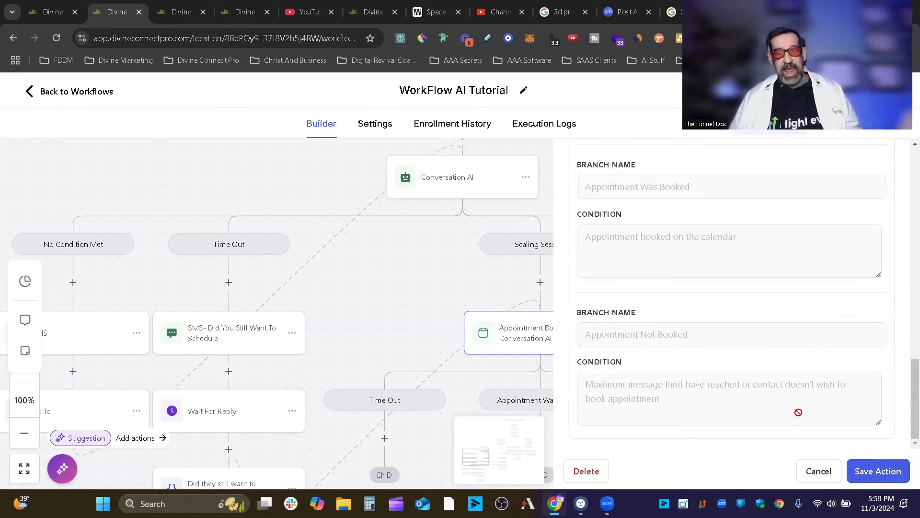
scroll(800, 411, up, 5)
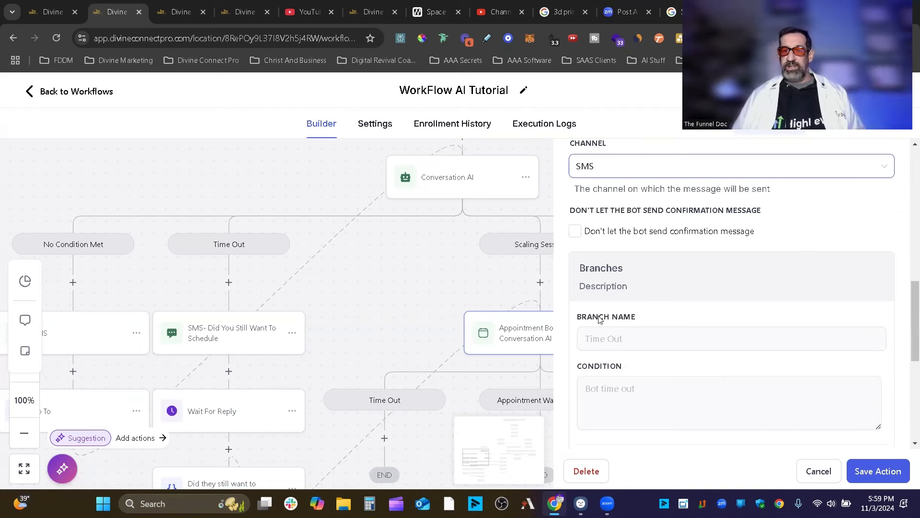
scroll(600, 320, up, 1)
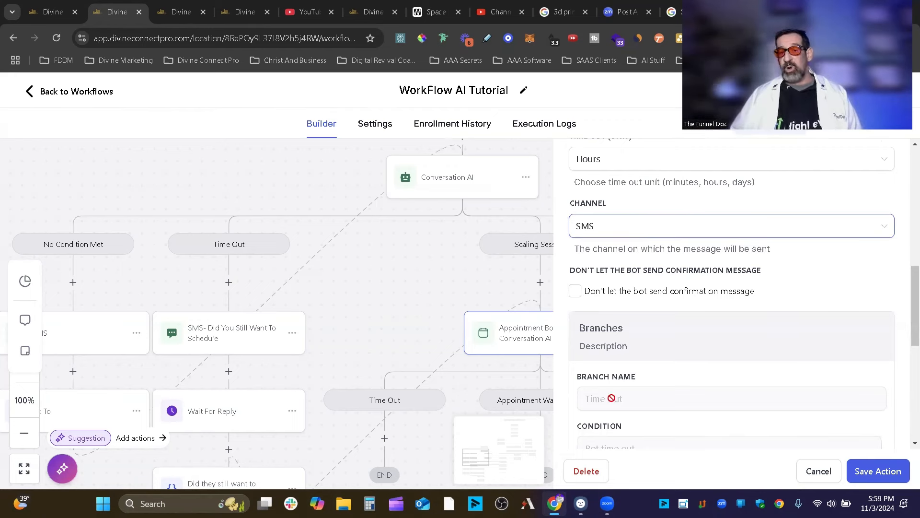
Close the bot and SMS settings and shift the workflow view.
click(635, 363)
click(859, 470)
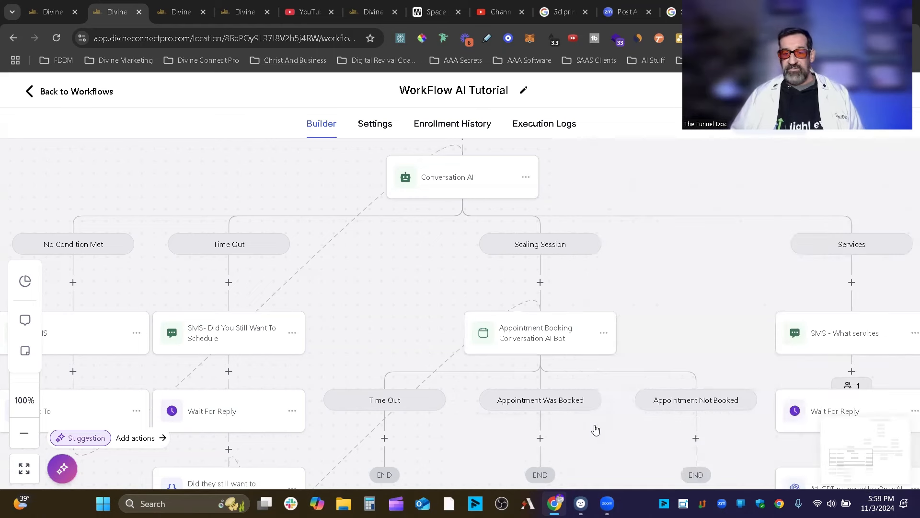
drag(584, 409, 615, 289)
drag(417, 297, 418, 290)
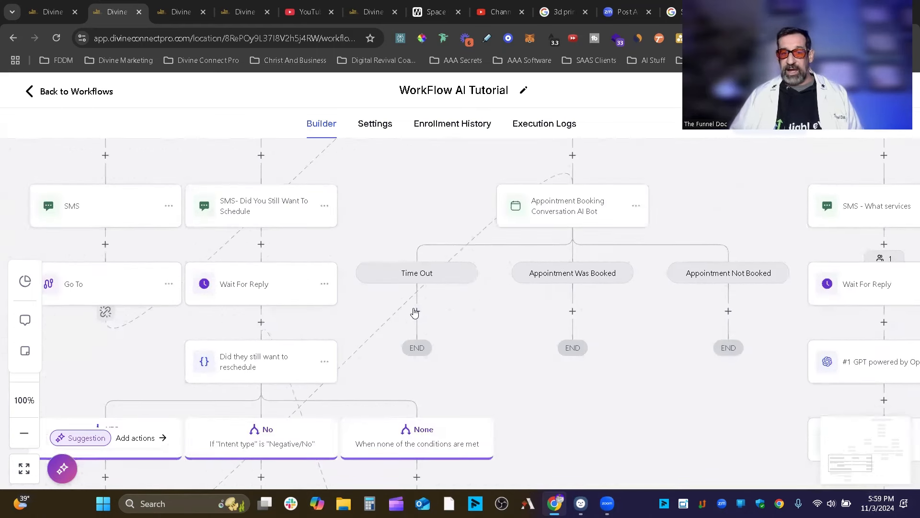
drag(562, 380, 560, 402)
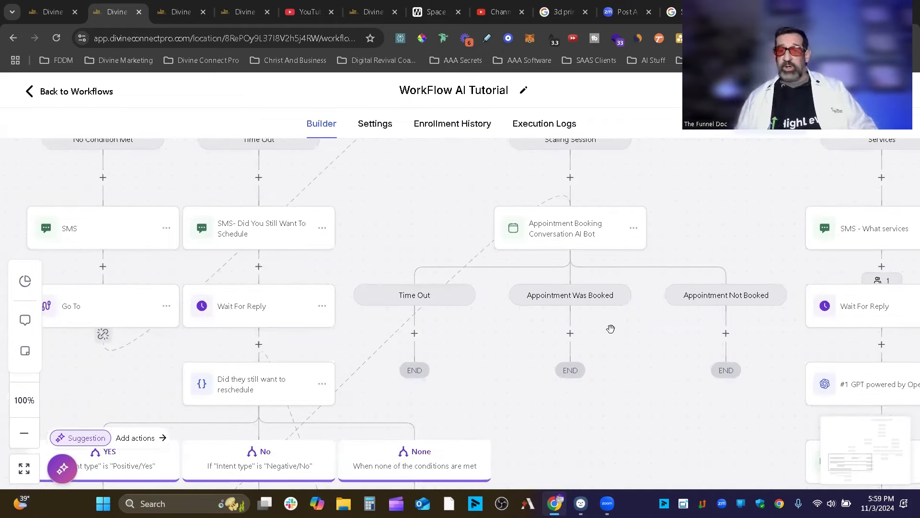
Open and cancel the Appointment Booking bot settings, then pan to the Services branch.
click(557, 233)
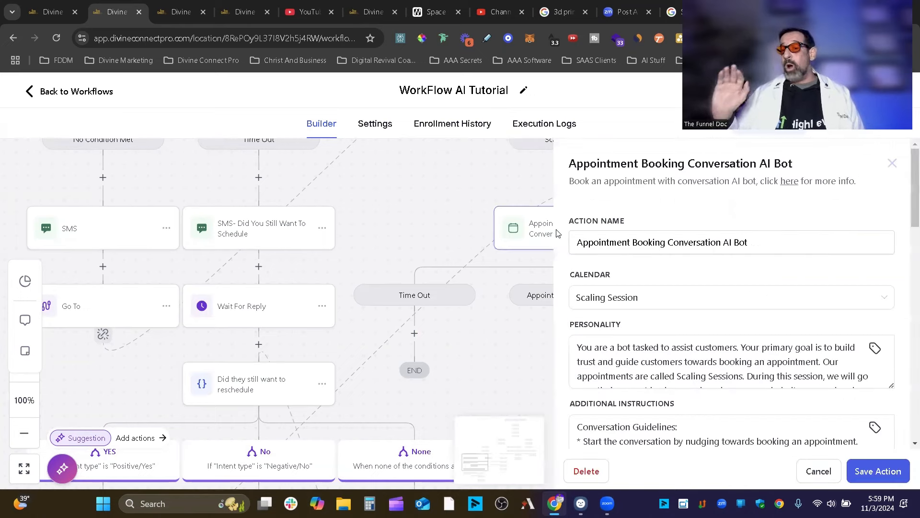
click(819, 471)
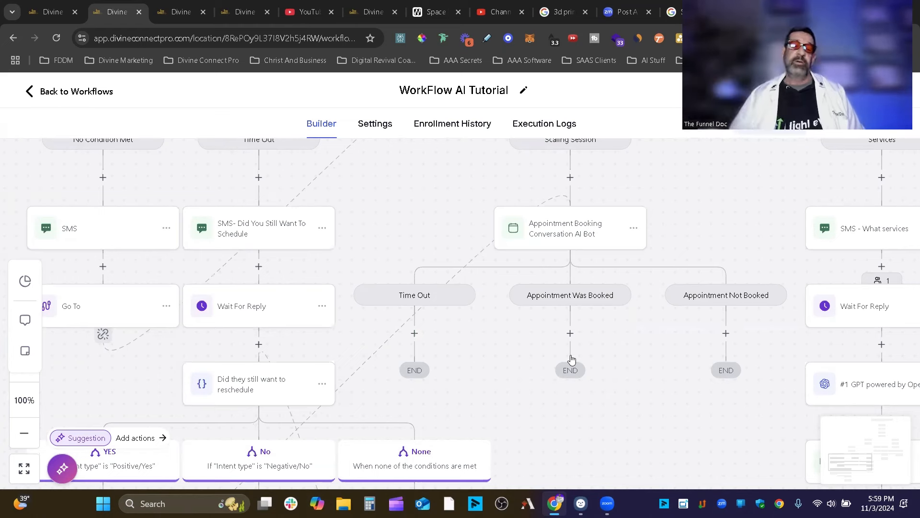
scroll(564, 325, up, 2)
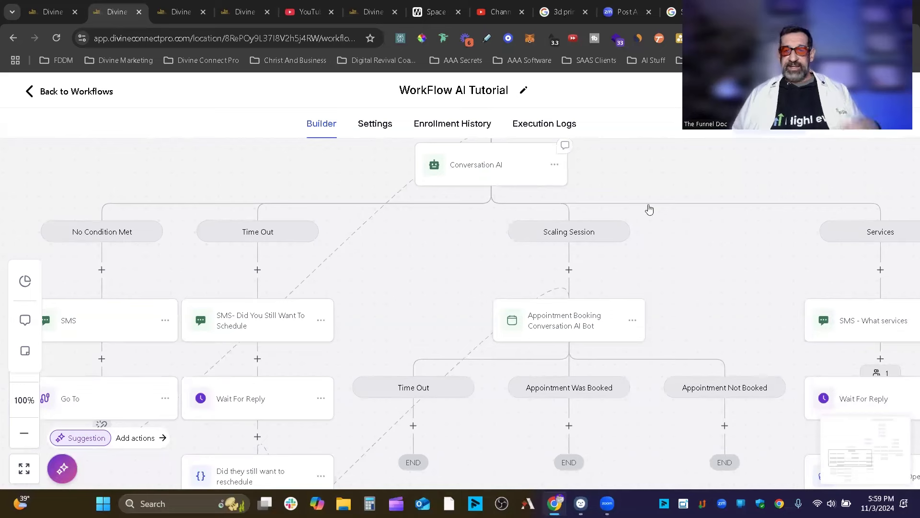
drag(706, 217, 662, 209)
scroll(663, 209, right, 4)
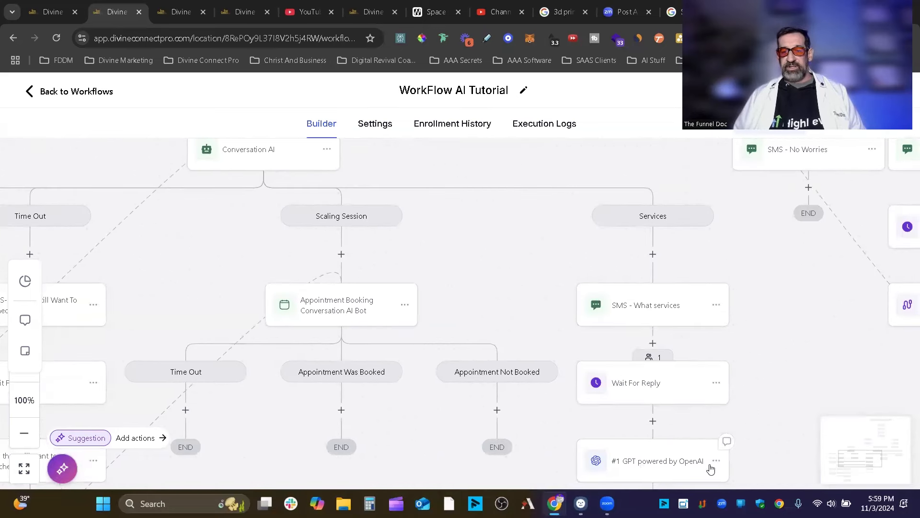
drag(405, 197, 450, 186)
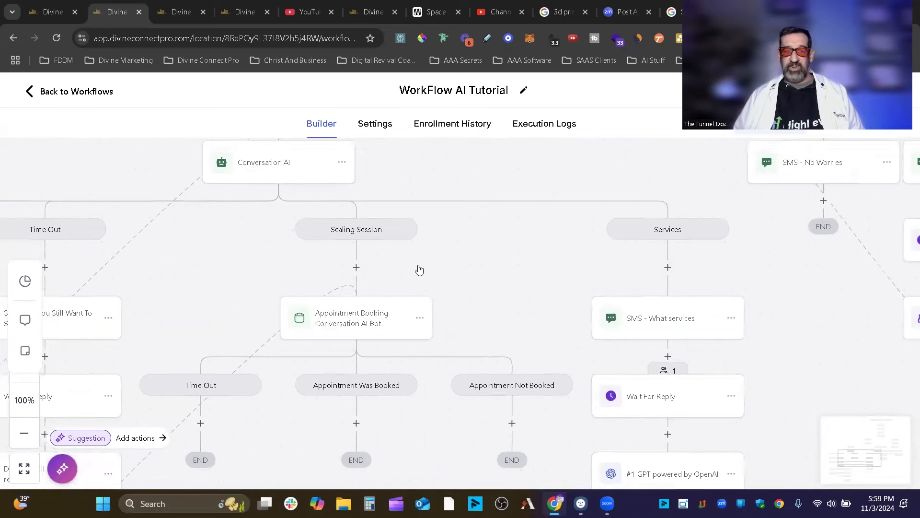
scroll(656, 222, down, 1)
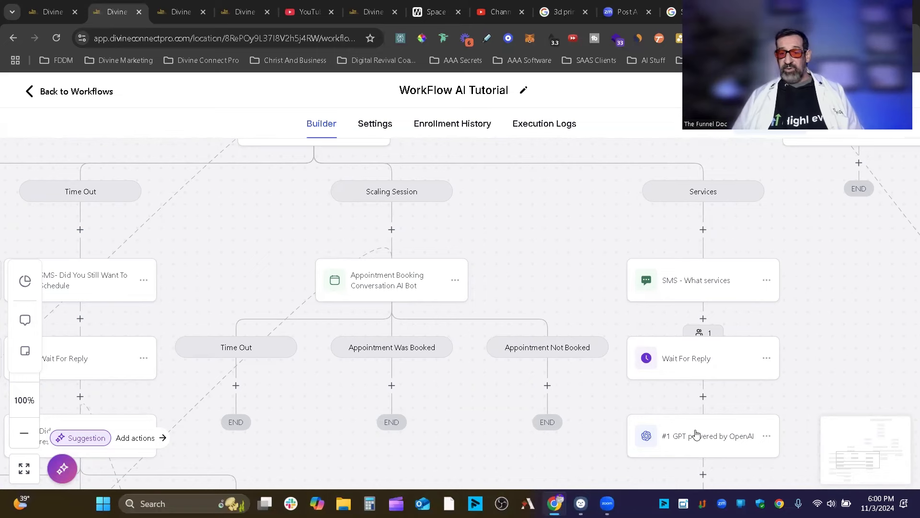
scroll(818, 384, down, 3)
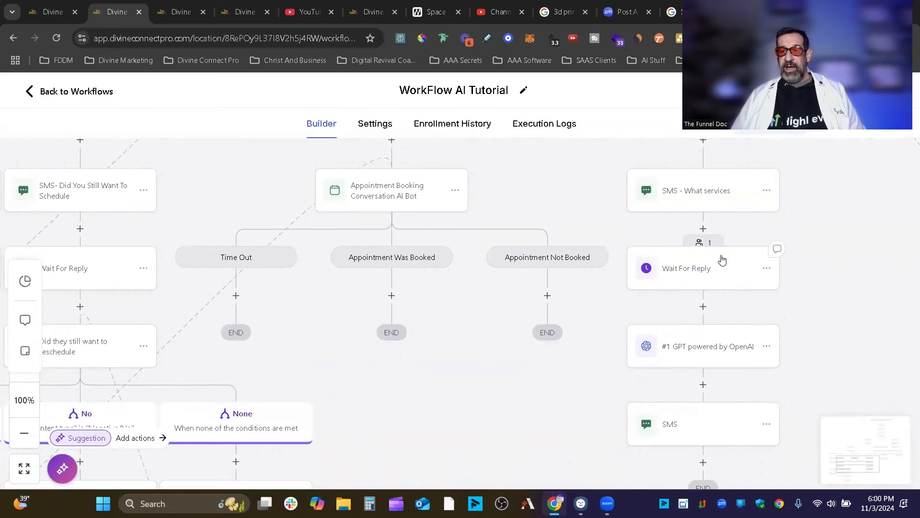
scroll(722, 260, up, 3)
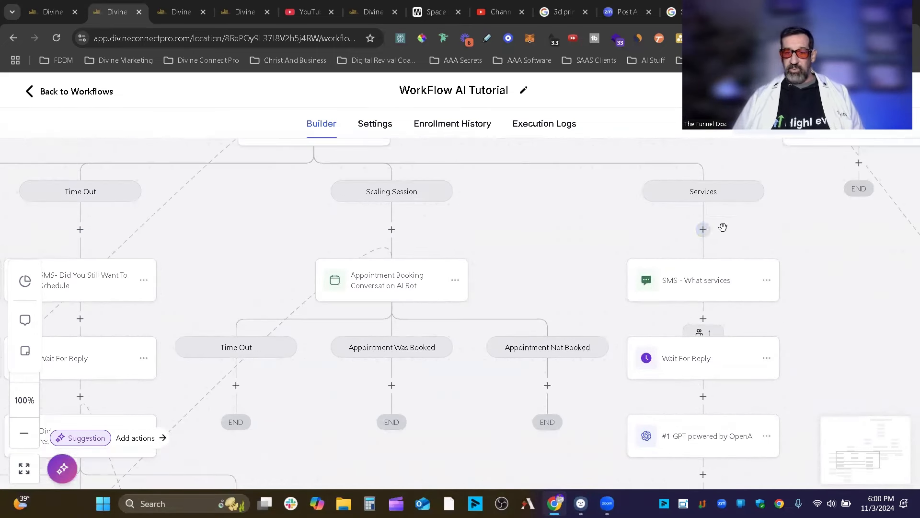
Open the action list under Services and scroll to the Workflow AI section with GPT Powered By OpenAI.
click(704, 230)
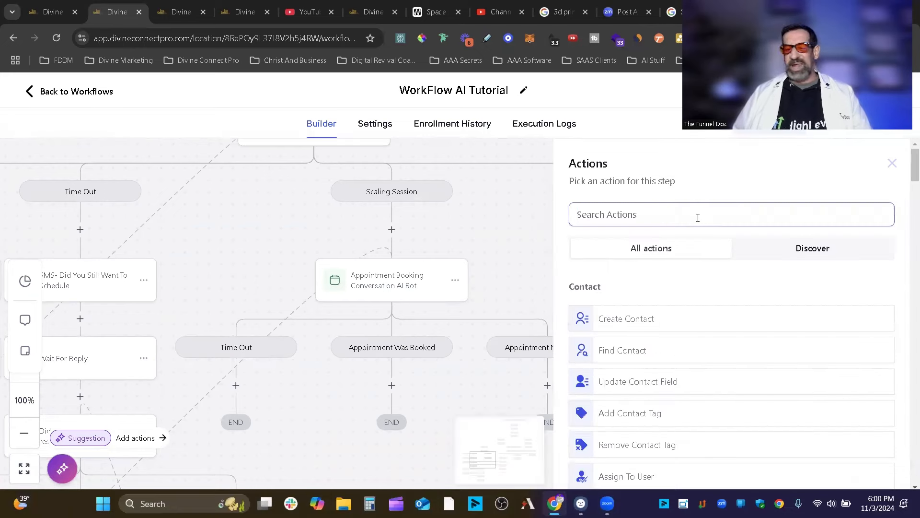
scroll(786, 306, down, 20)
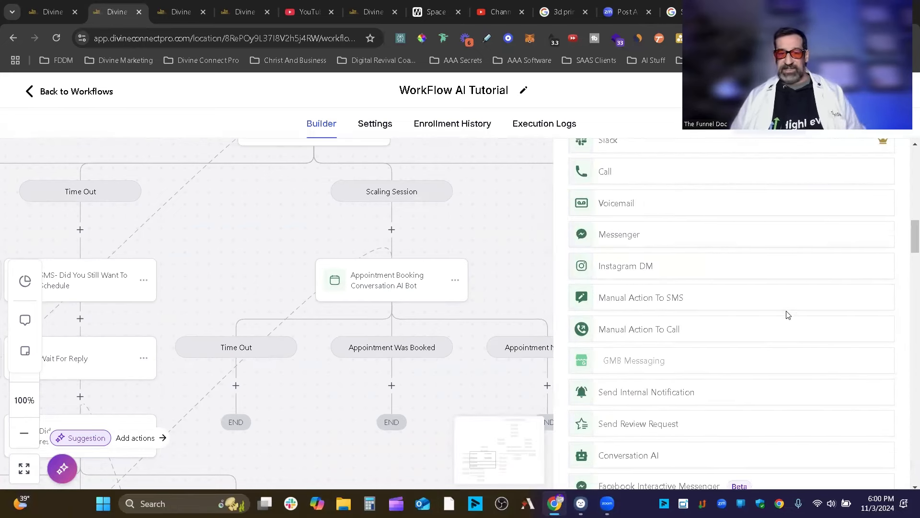
scroll(698, 295, down, 12)
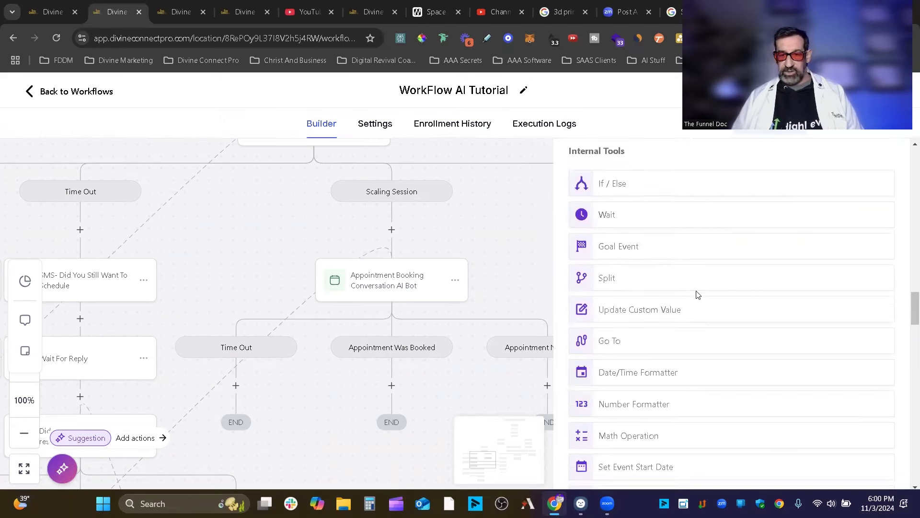
scroll(666, 273, down, 2)
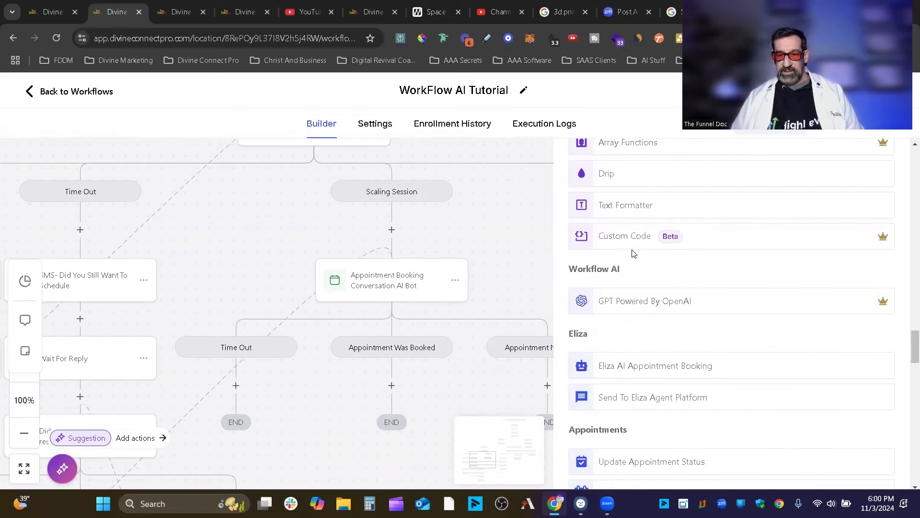
scroll(704, 297, down, 3)
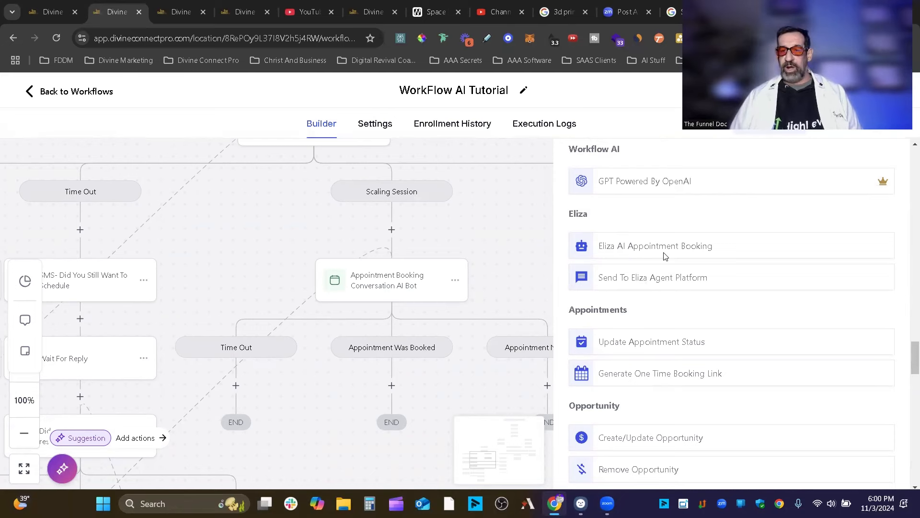
scroll(654, 250, up, 10)
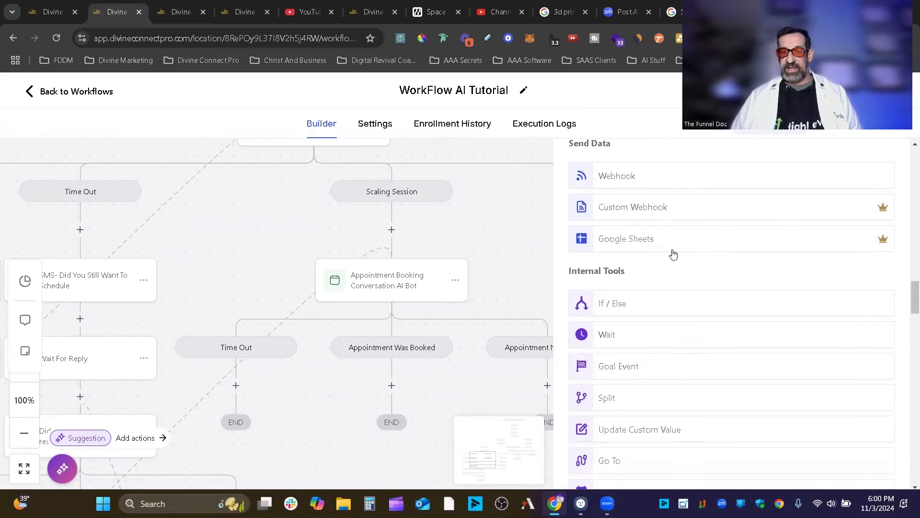
scroll(673, 259, up, 5)
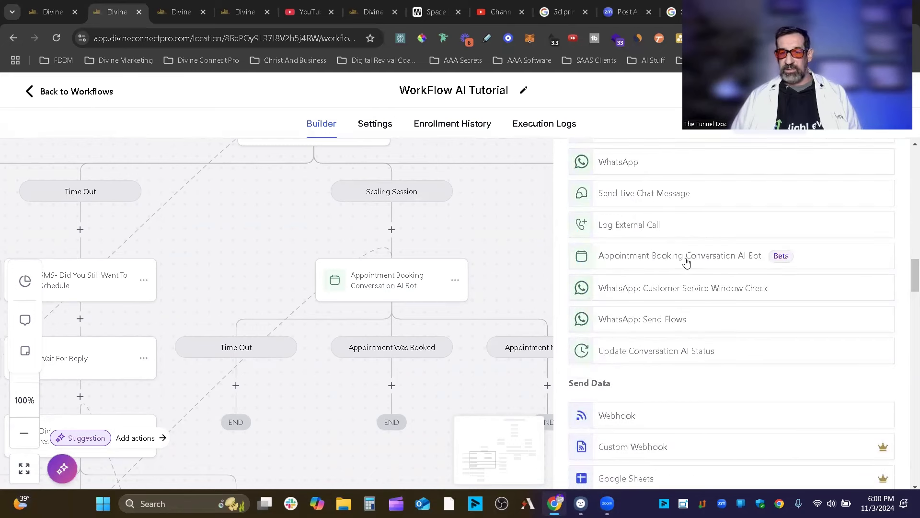
scroll(750, 259, down, 15)
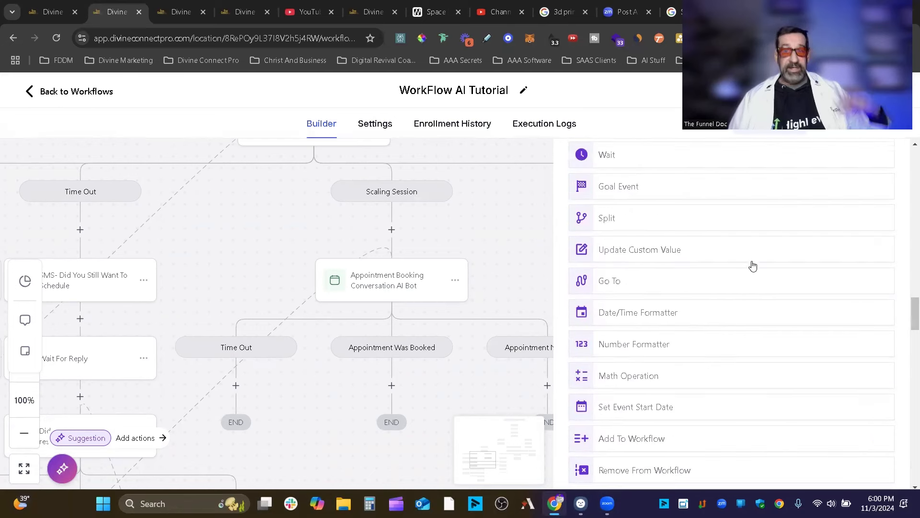
scroll(692, 324, down, 15)
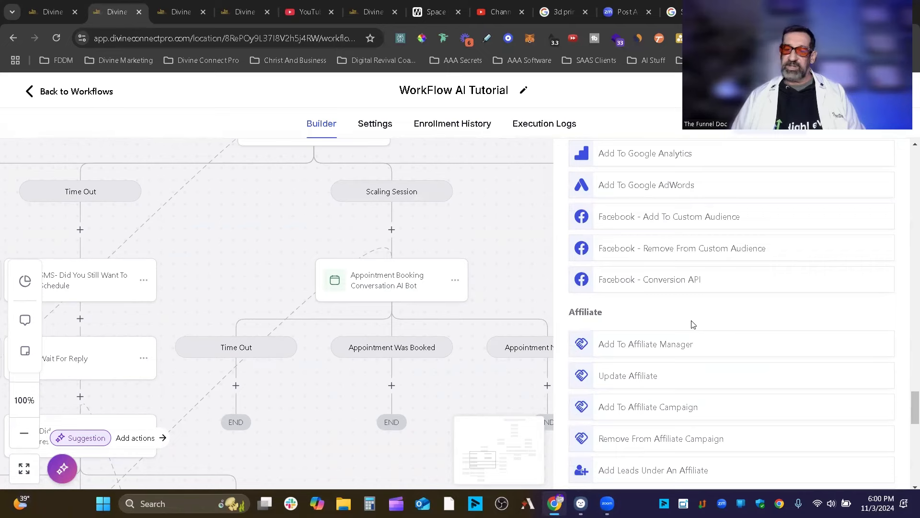
scroll(691, 328, up, 3)
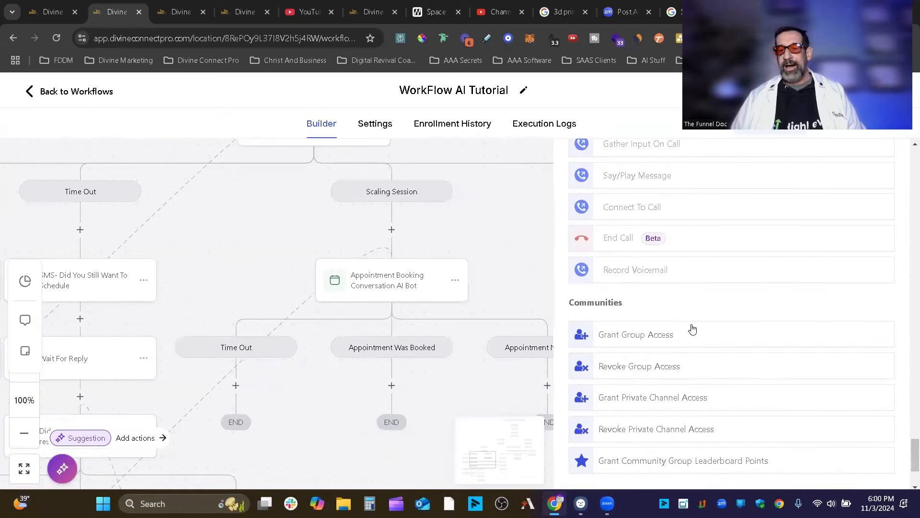
scroll(692, 329, down, 3)
scroll(717, 312, up, 10)
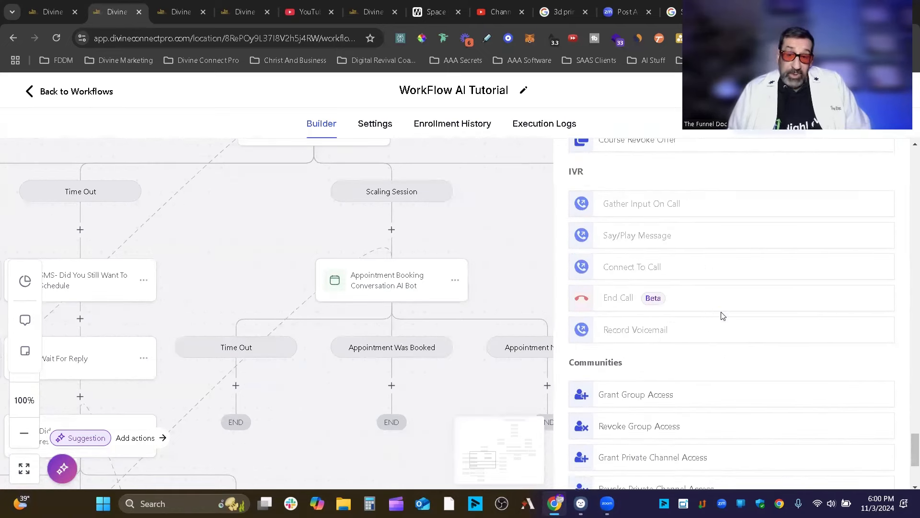
scroll(722, 320, up, 10)
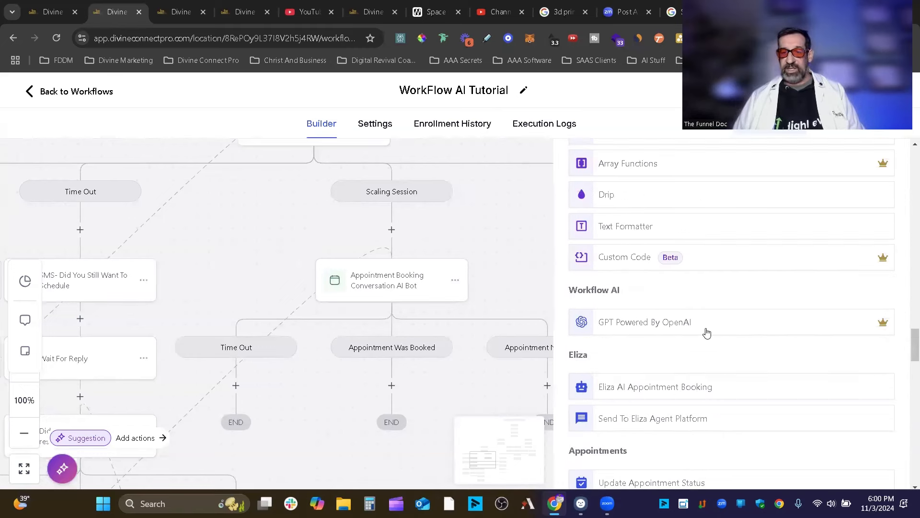
Preview the GPT Powered By OpenAI action settings, then dismiss them.
click(658, 325)
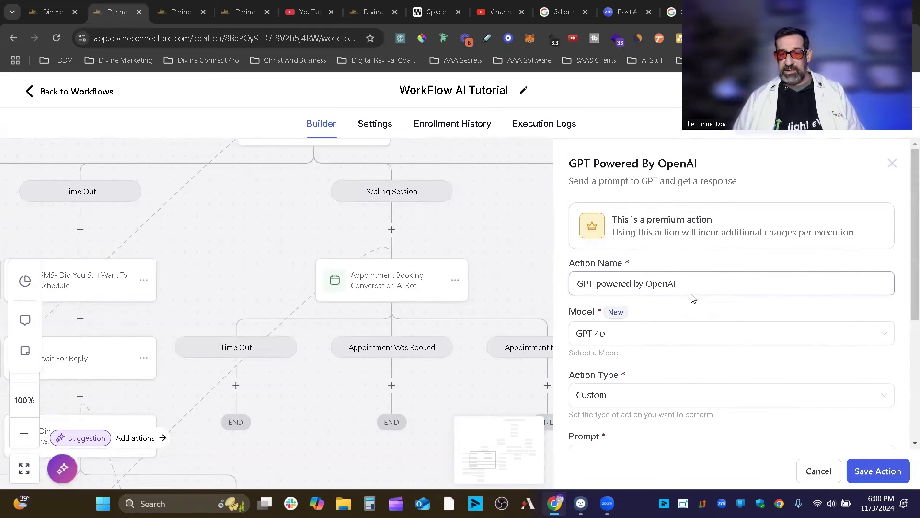
scroll(691, 298, down, 5)
scroll(689, 309, up, 5)
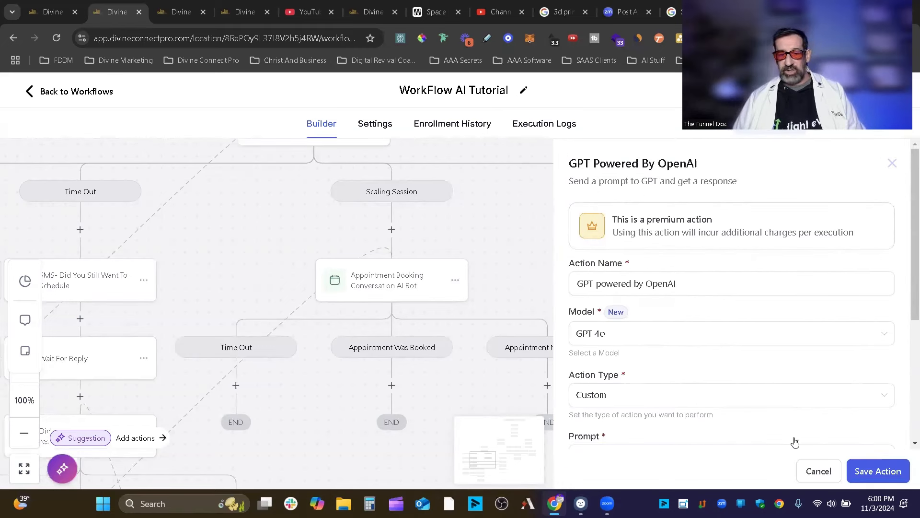
click(433, 270)
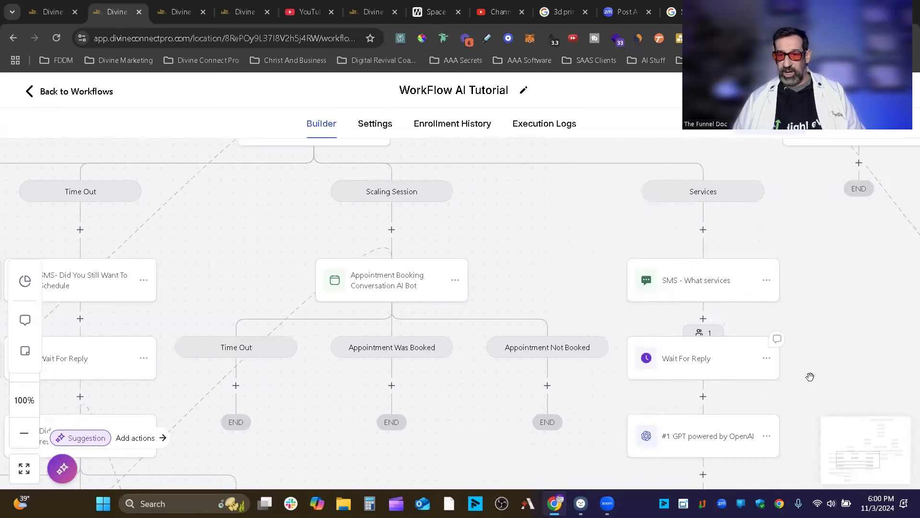
Open the existing GPT 4o step on the canvas and list its model options.
scroll(707, 387, down, 2)
click(707, 387)
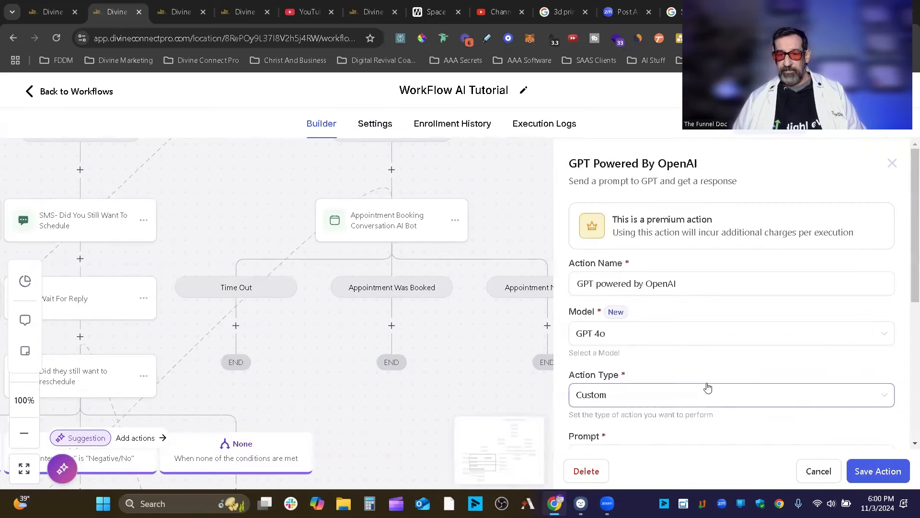
click(596, 337)
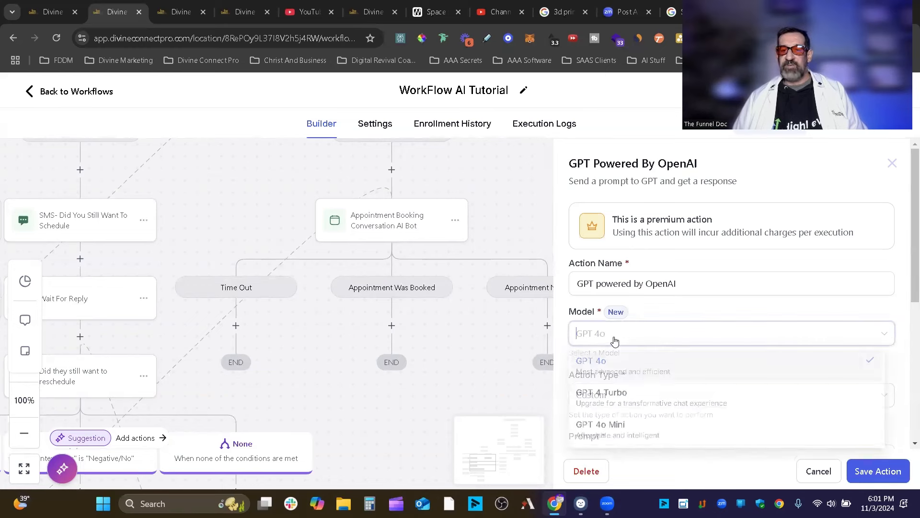
scroll(637, 331, down, 3)
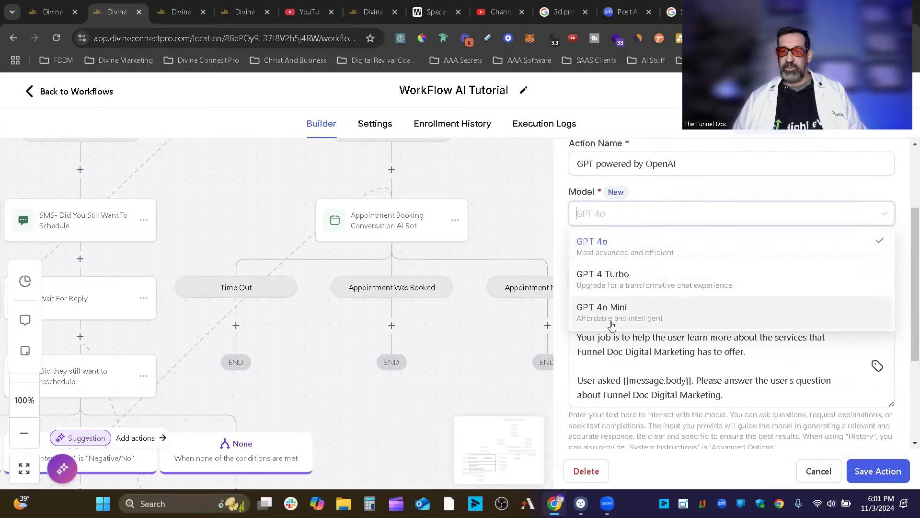
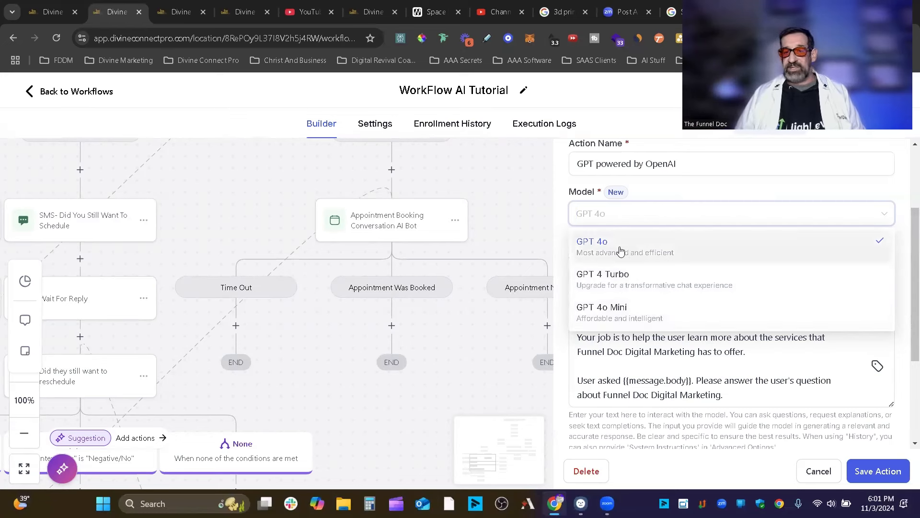
Keep GPT 4o as the model and enlarge the Prompt box to show the whole prompt.
drag(738, 380, 743, 380)
scroll(742, 380, down, 3)
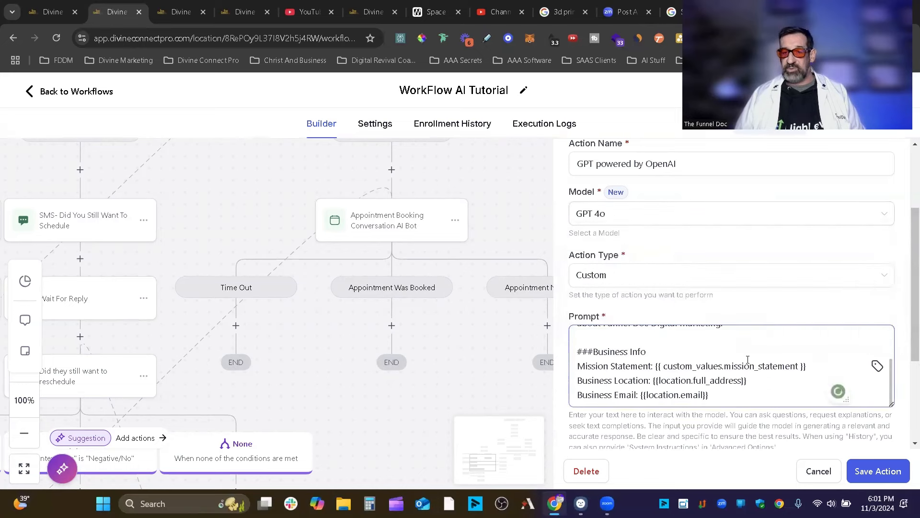
scroll(742, 380, up, 3)
scroll(901, 265, down, 3)
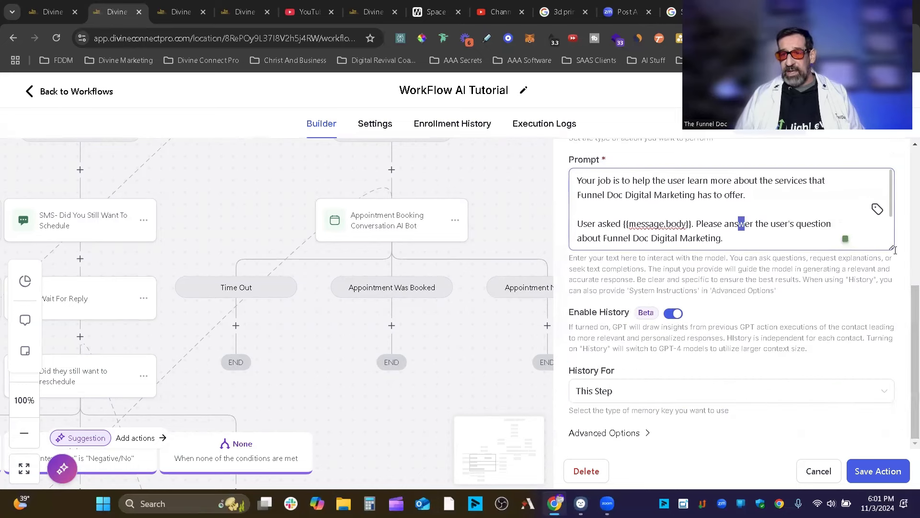
drag(893, 251, 893, 346)
scroll(905, 265, up, 5)
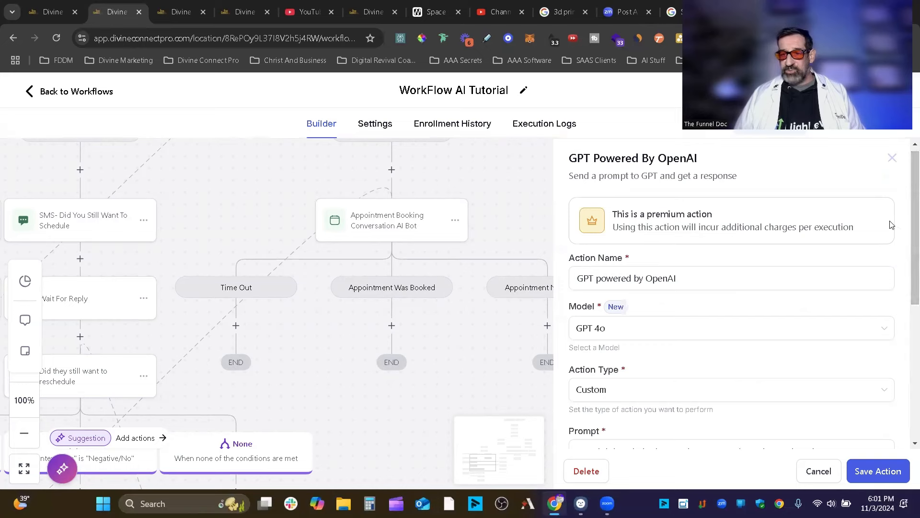
scroll(876, 296, down, 3)
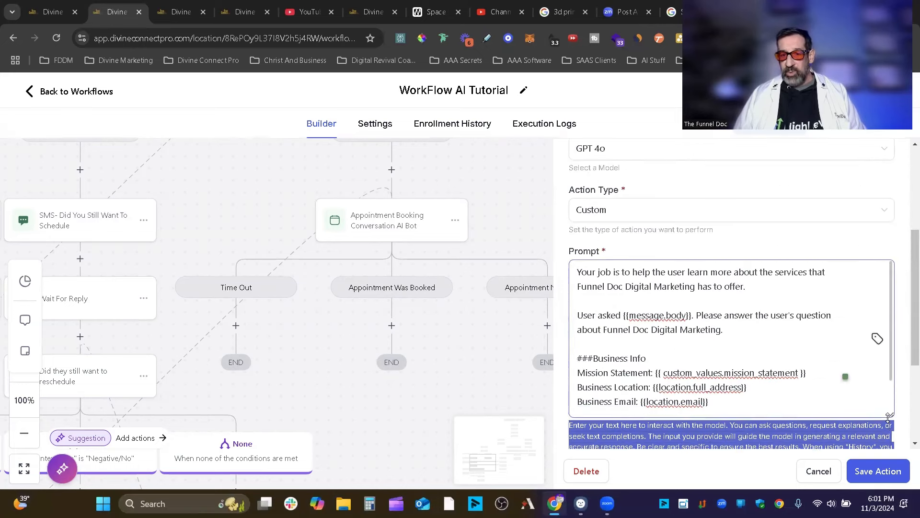
Open the merge-field tag menu at the prompt's end, then close it without inserting anything.
click(787, 403)
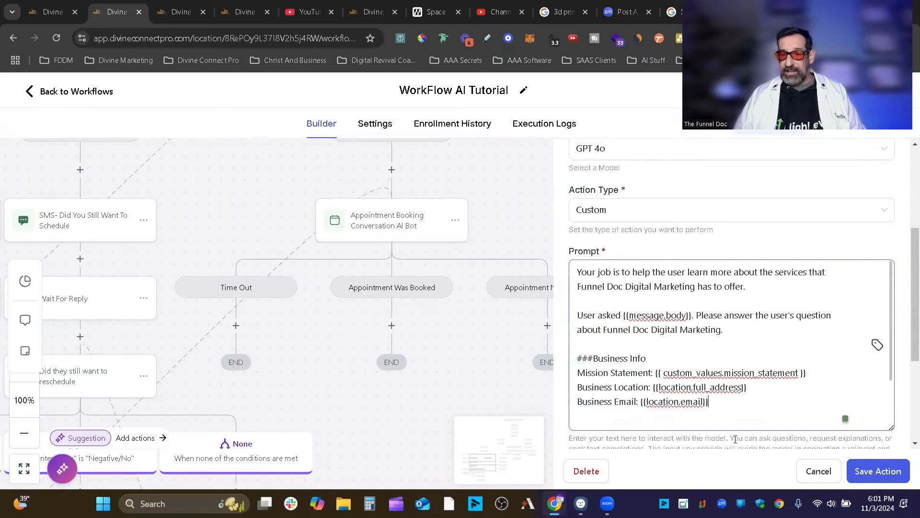
click(876, 345)
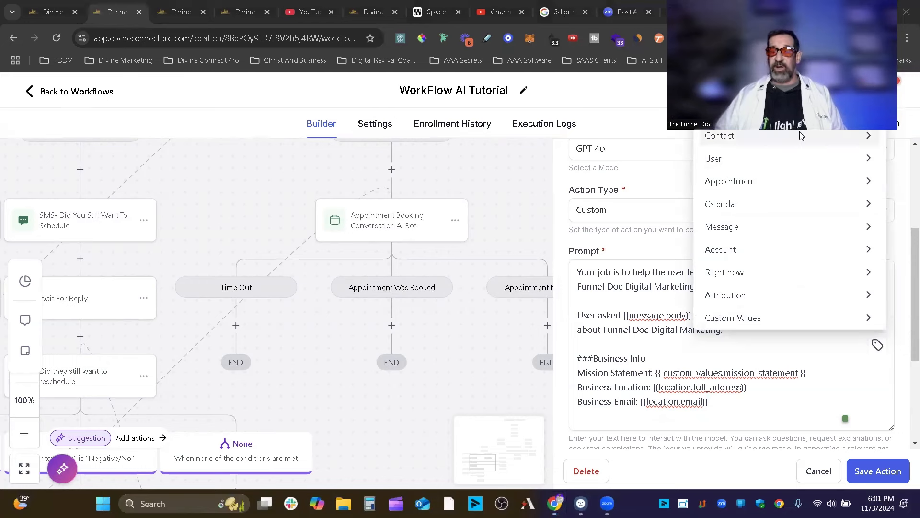
click(779, 404)
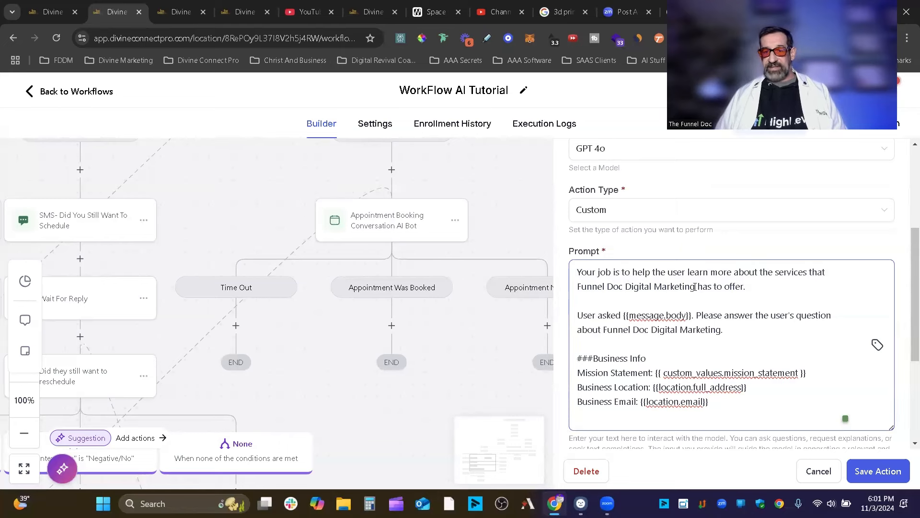
Replace the first 'Funnel Doc Digital Marketing' with the Account > Name merge field.
drag(675, 285, 577, 291)
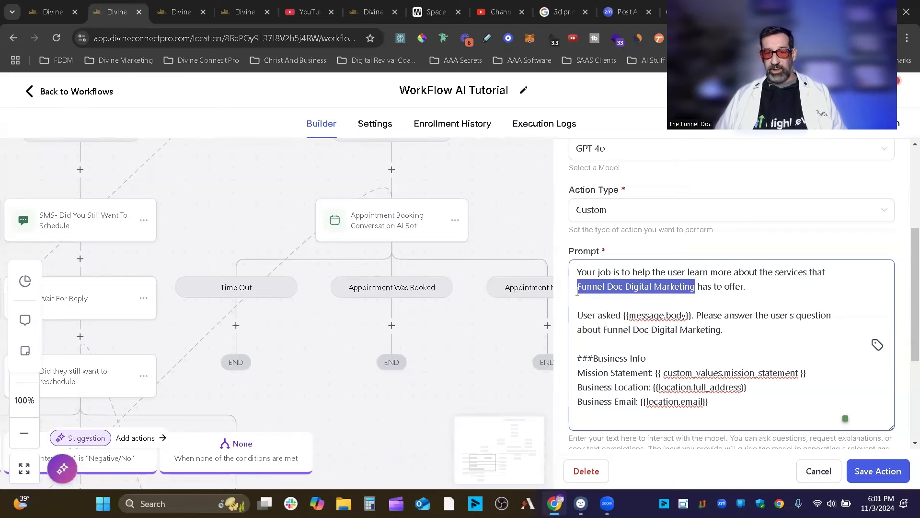
click(878, 345)
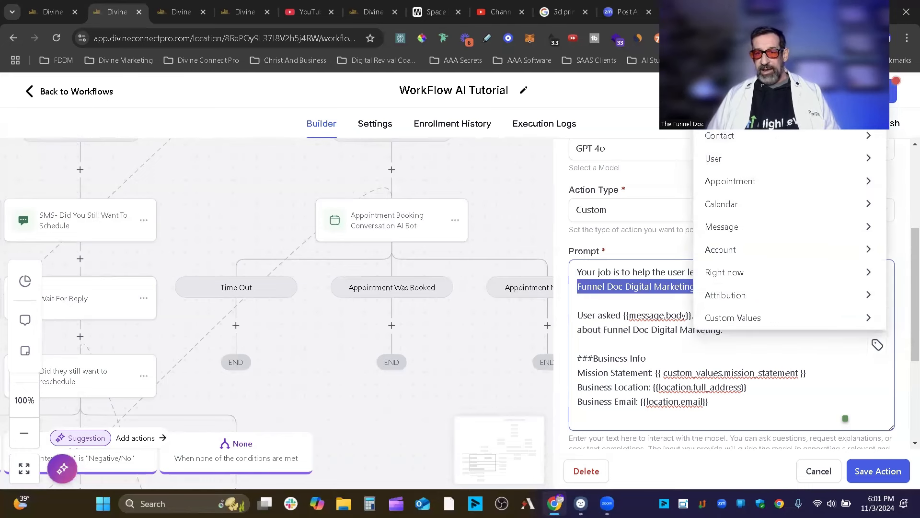
click(749, 250)
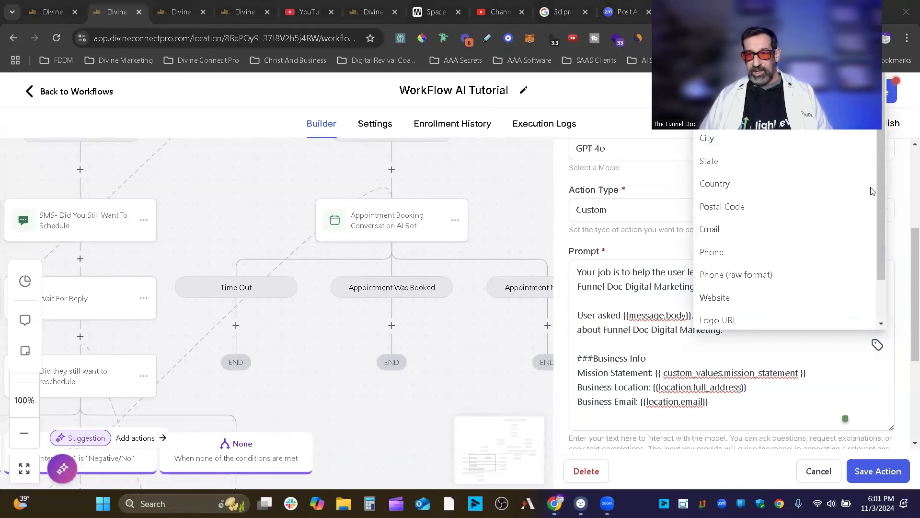
scroll(754, 194, up, 3)
click(754, 192)
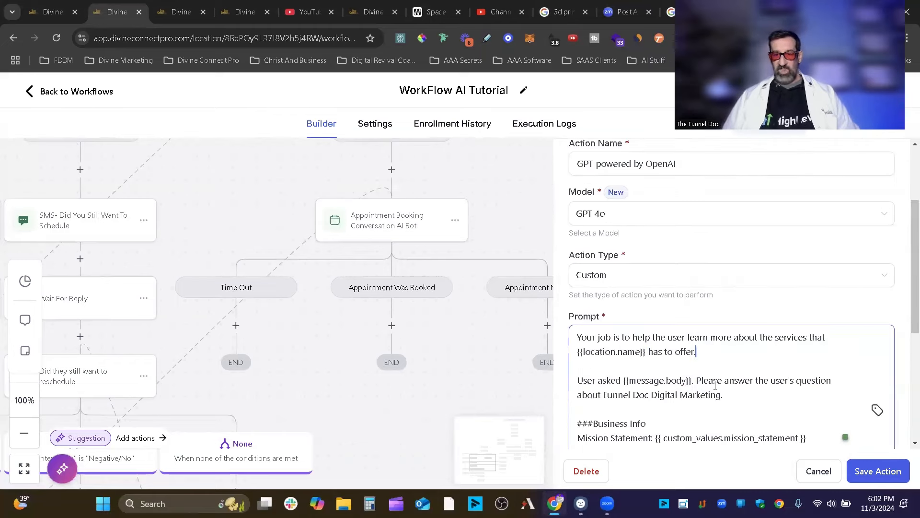
Paste {{location.name}} over the second 'Funnel Doc Digital Marketing' mention in the Business Info section.
drag(721, 395, 604, 397)
text({{location.name}})
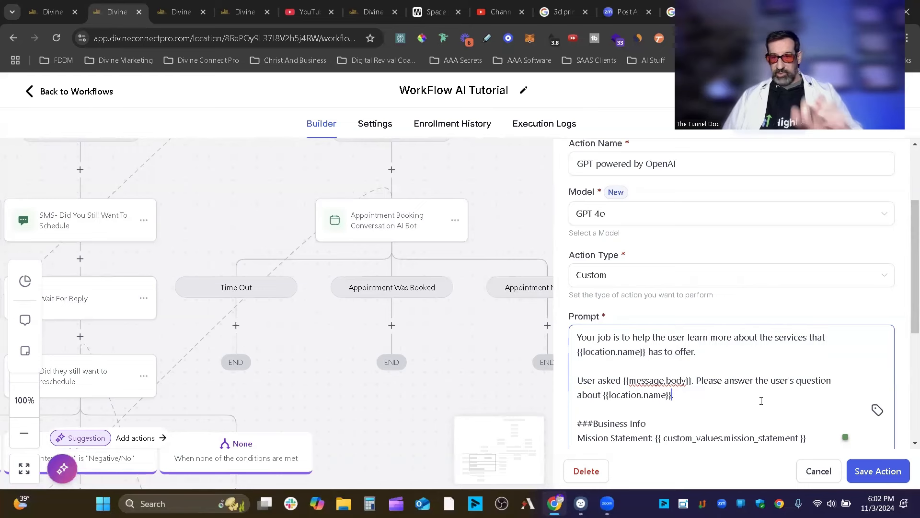
scroll(746, 397, down, 1)
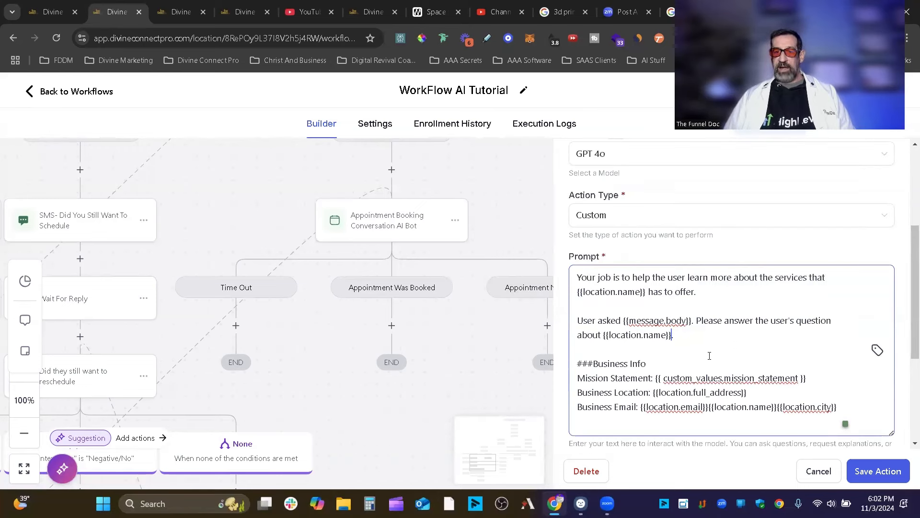
drag(721, 354, 707, 379)
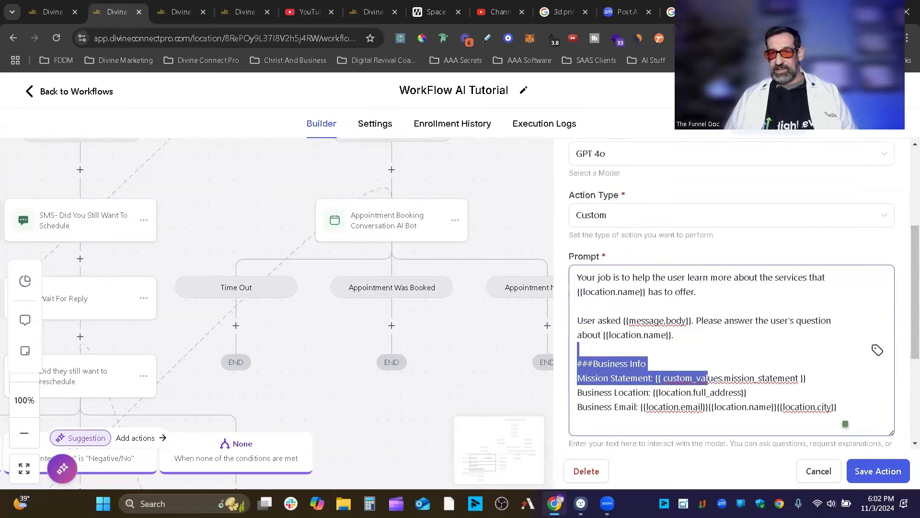
drag(791, 138, 792, 139)
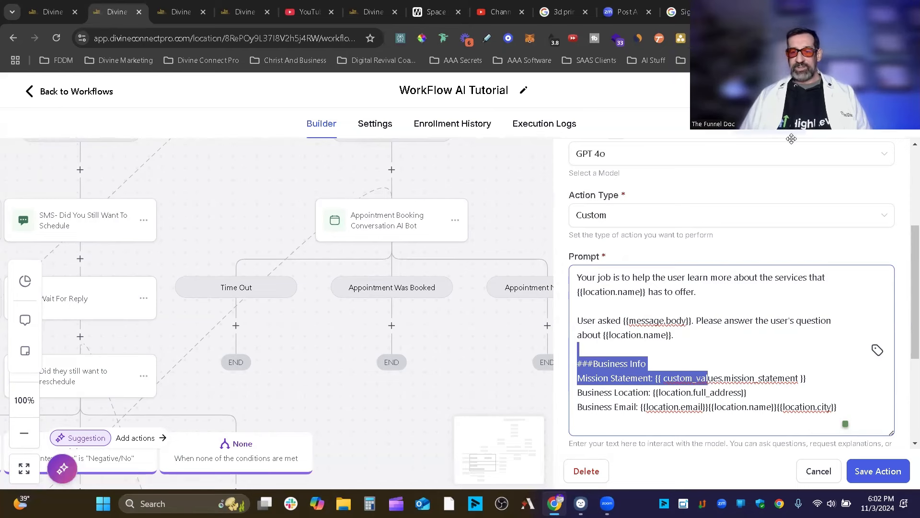
click(723, 341)
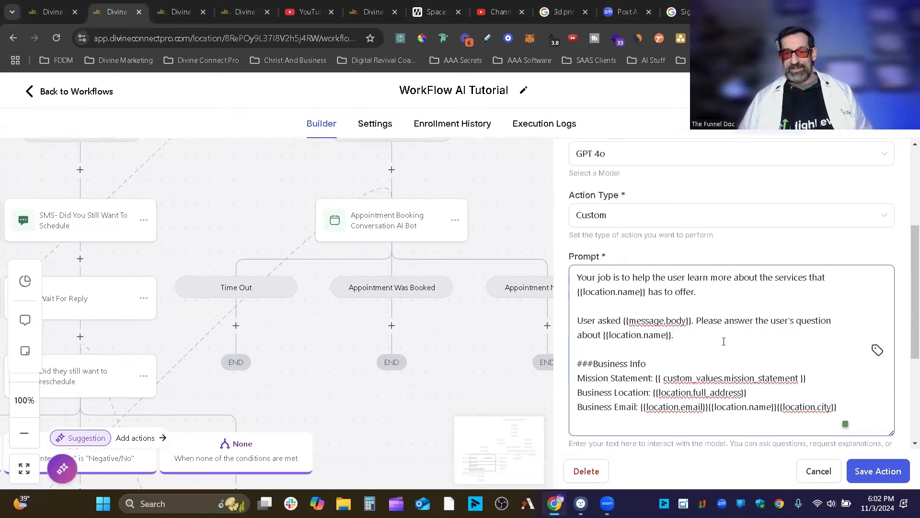
scroll(792, 341, up, 1)
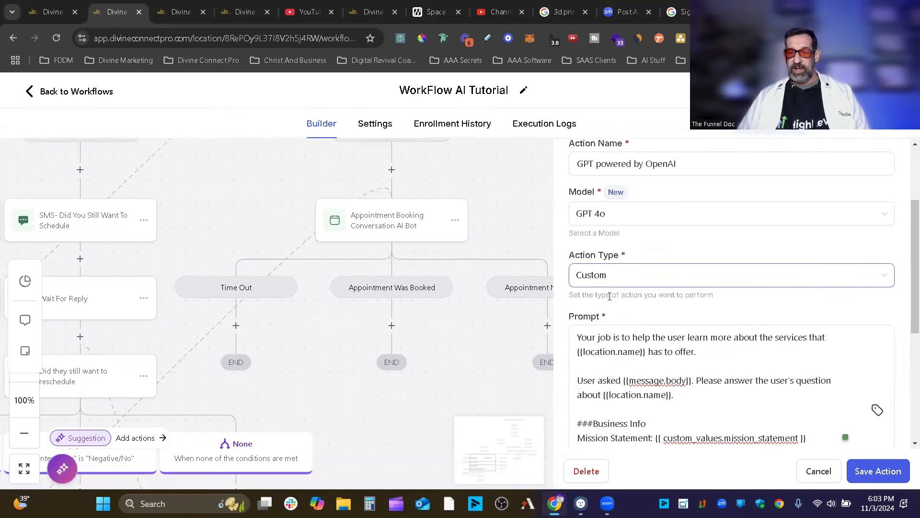
Try the Analyze Text Sentiment action type, then switch back to Custom.
click(677, 282)
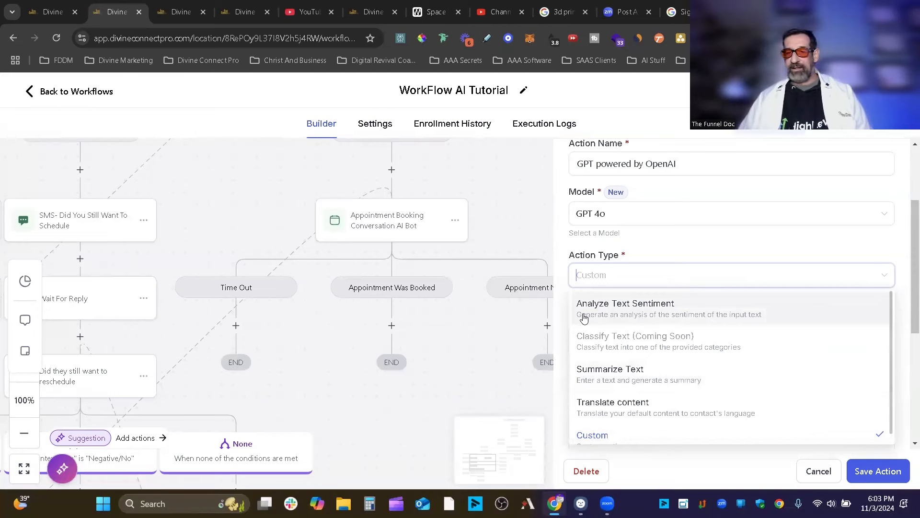
click(653, 314)
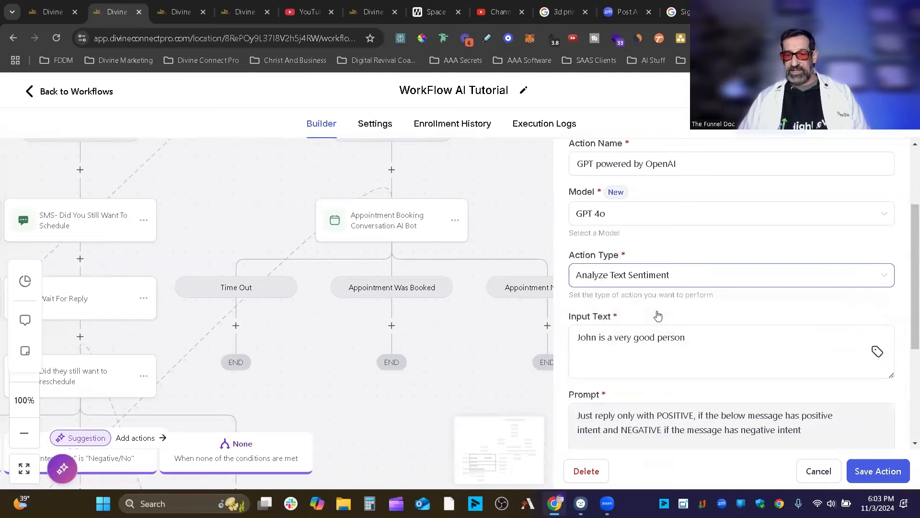
scroll(907, 312, down, 3)
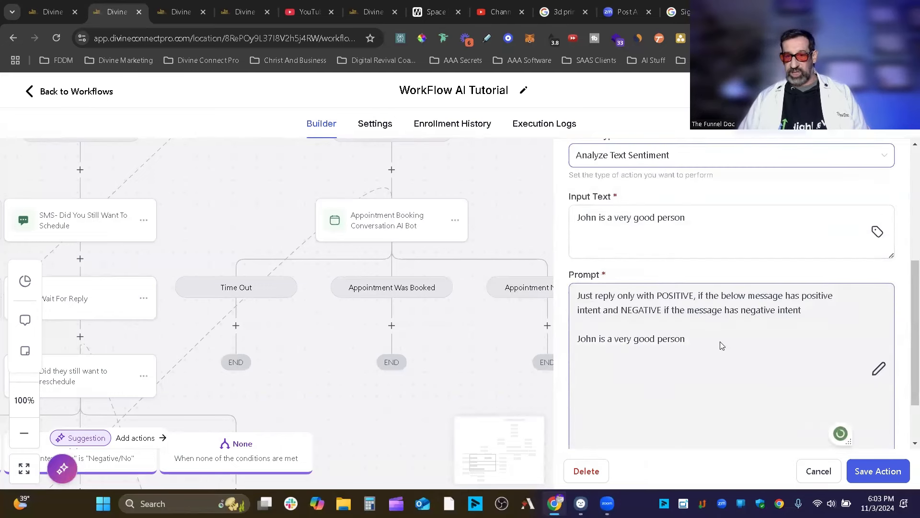
click(879, 368)
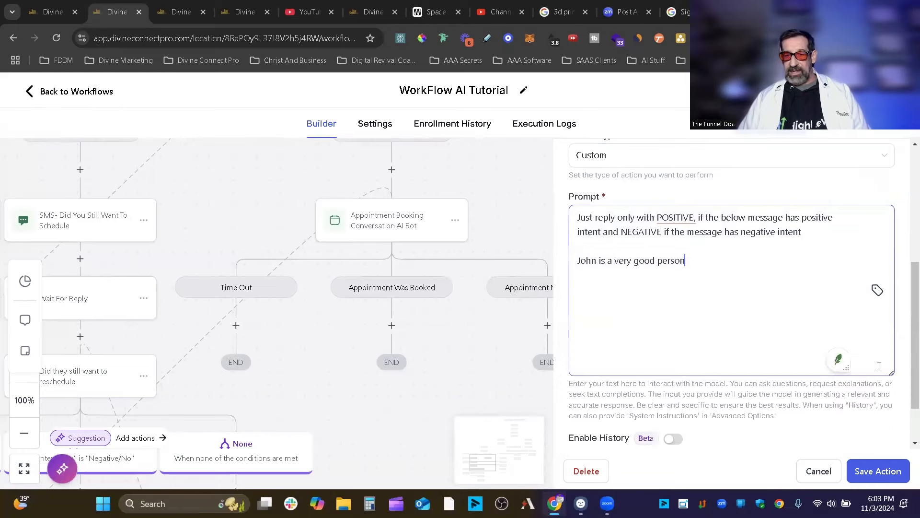
scroll(623, 288, up, 4)
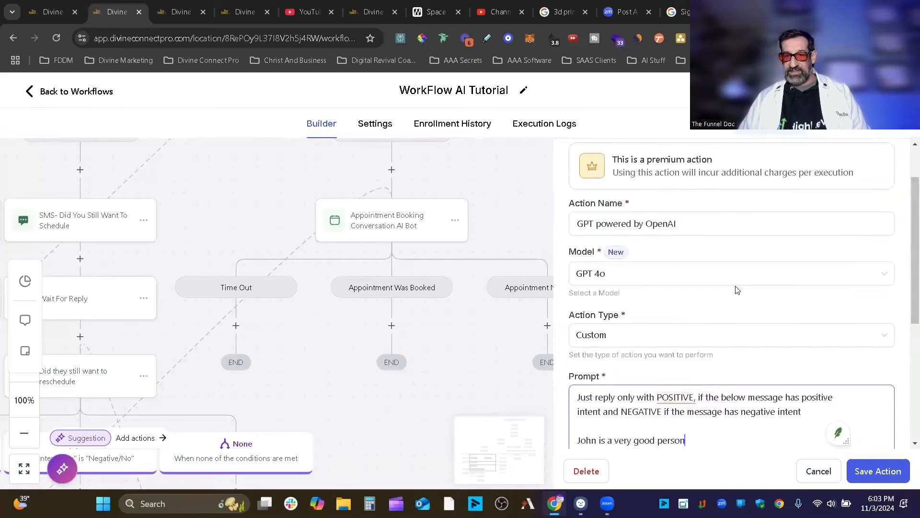
Set Analyze Text Sentiment again, review its sample input and POSITIVE/NEGATIVE prompt, and reopen the type list.
click(626, 344)
scroll(638, 188, up, 1)
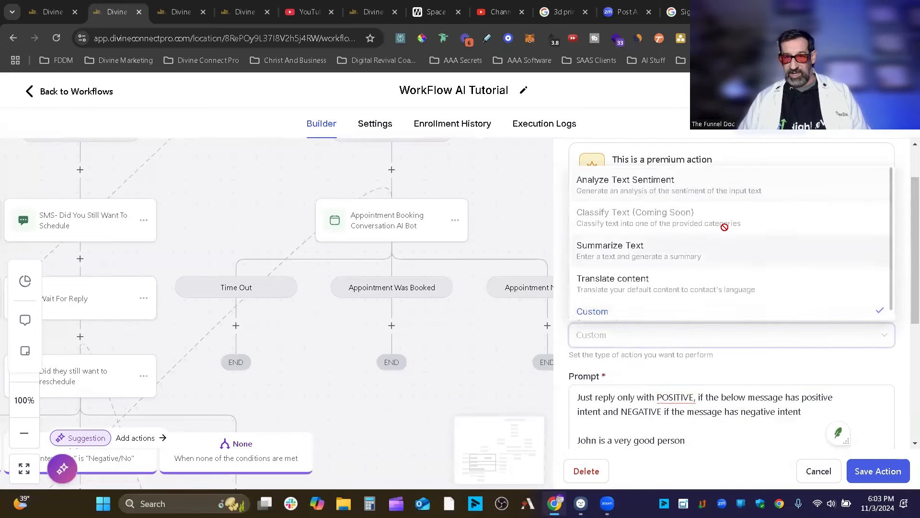
click(663, 200)
scroll(725, 388, down, 3)
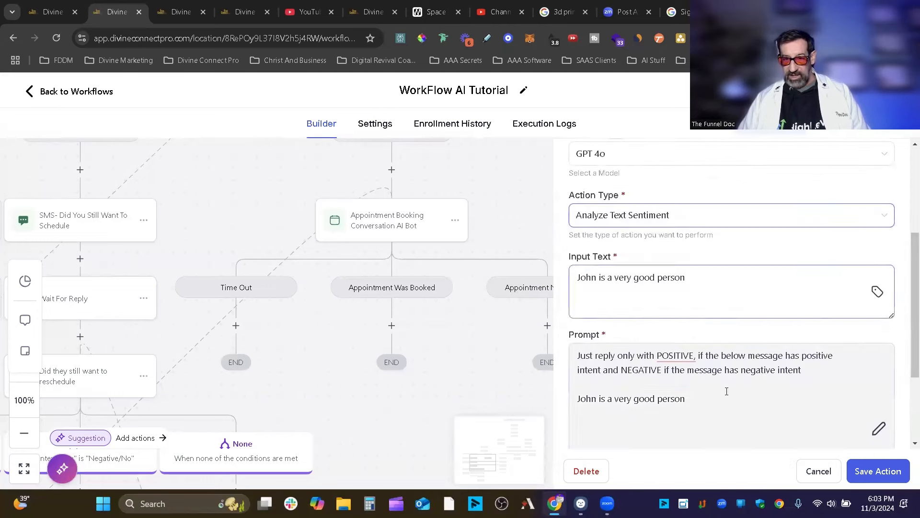
triple_click(708, 277)
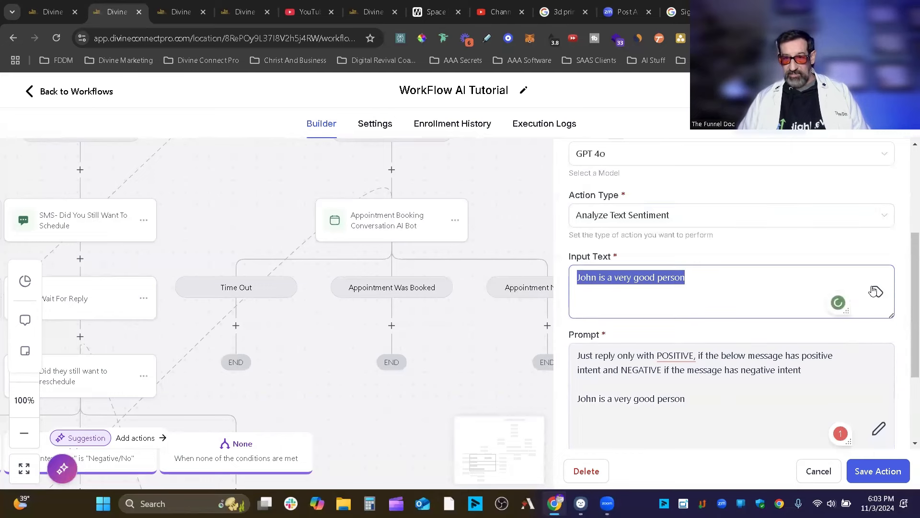
scroll(719, 268, up, 1)
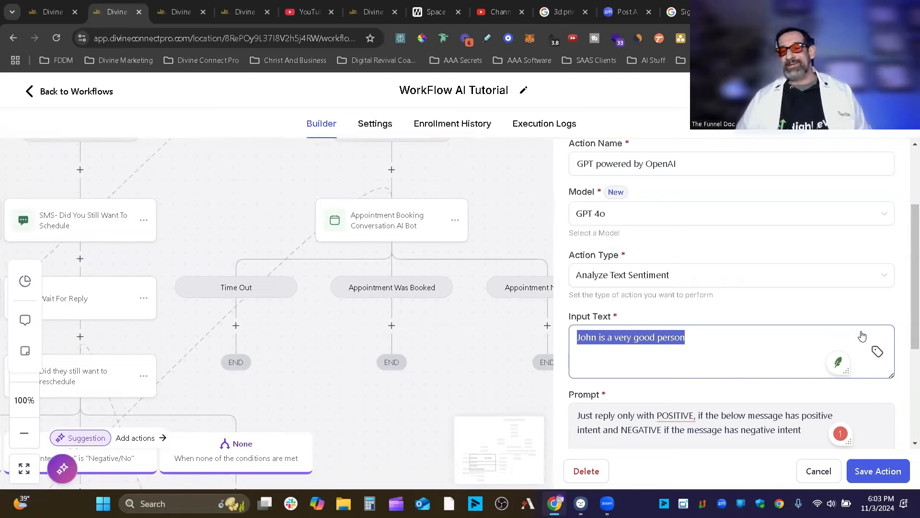
scroll(668, 355, down, 2)
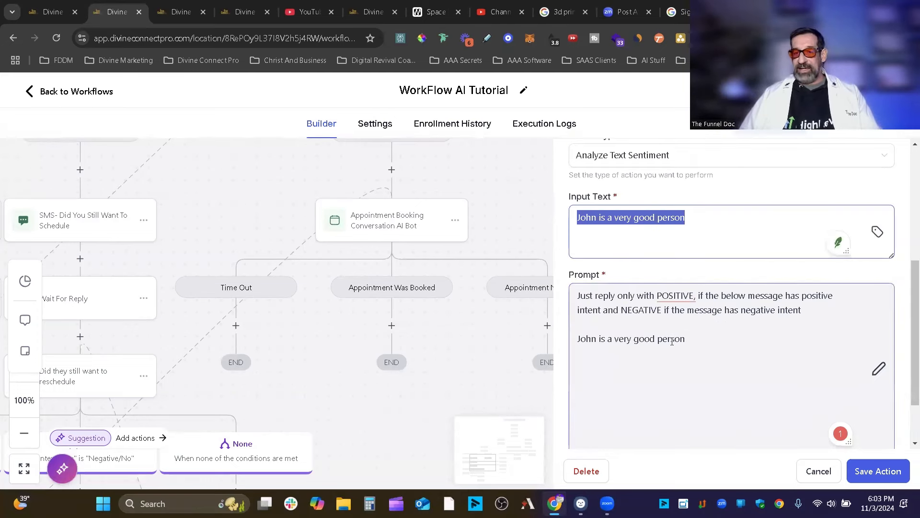
scroll(696, 308, up, 2)
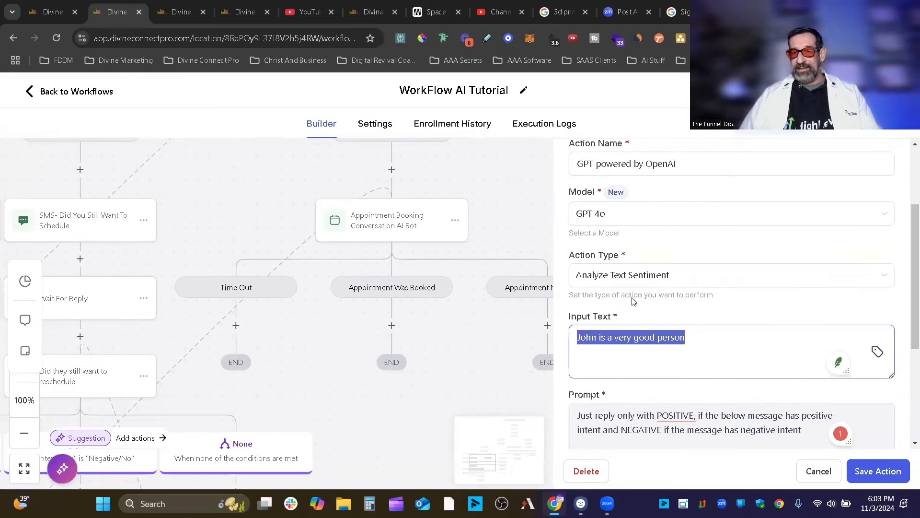
click(689, 274)
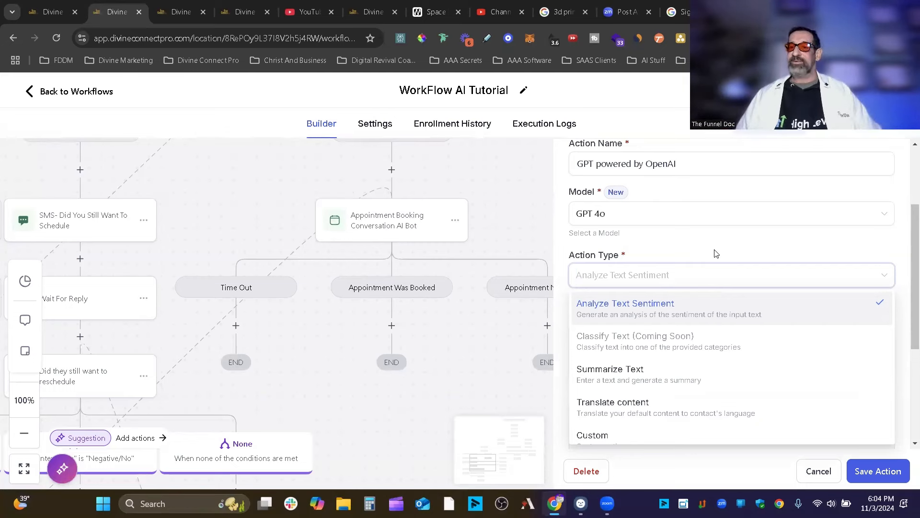
Change the action type to Translate content and review its preset translation prompt.
scroll(677, 288, down, 3)
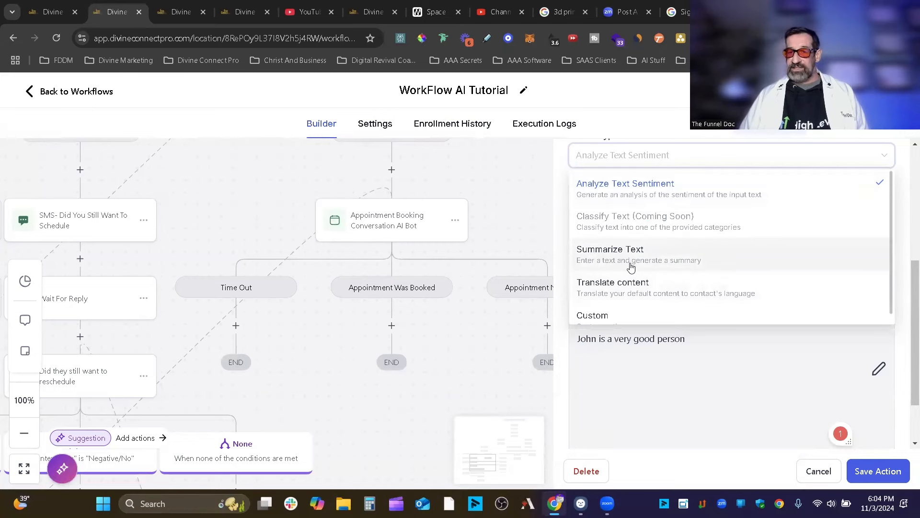
scroll(664, 285, down, 1)
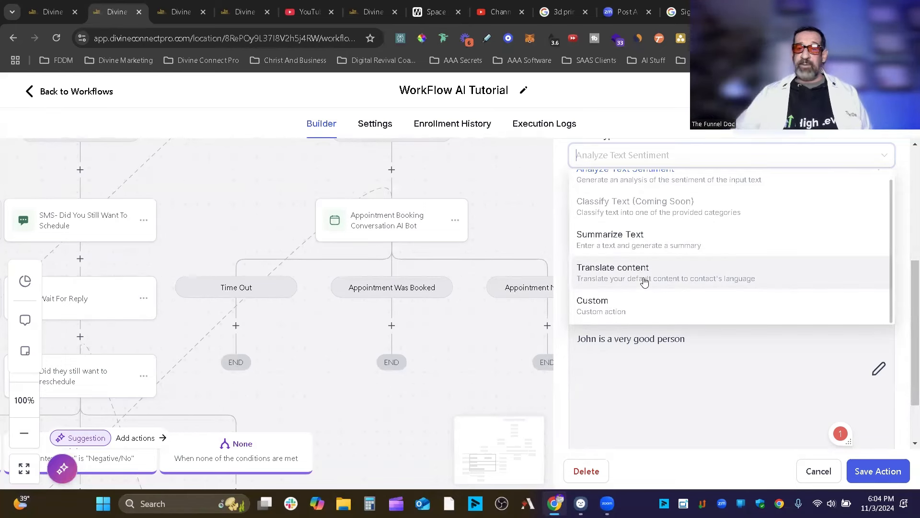
click(643, 272)
click(791, 389)
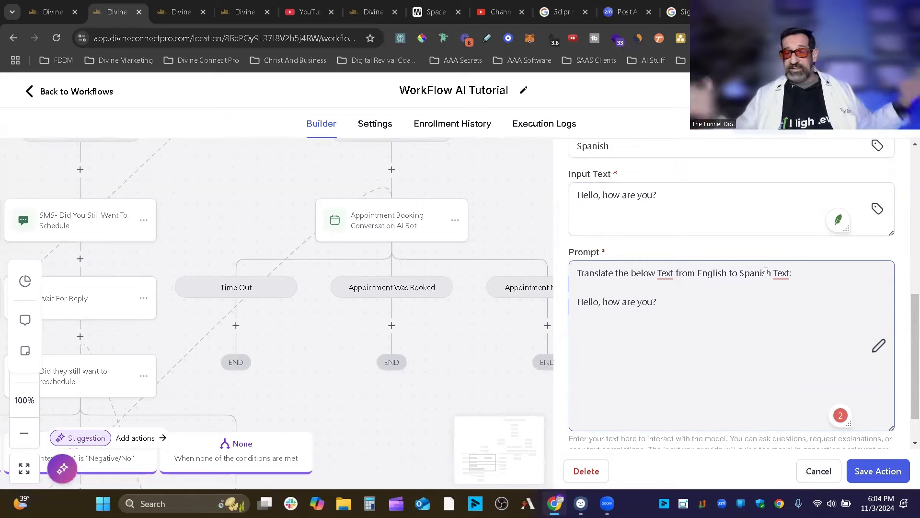
scroll(878, 301, up, 1)
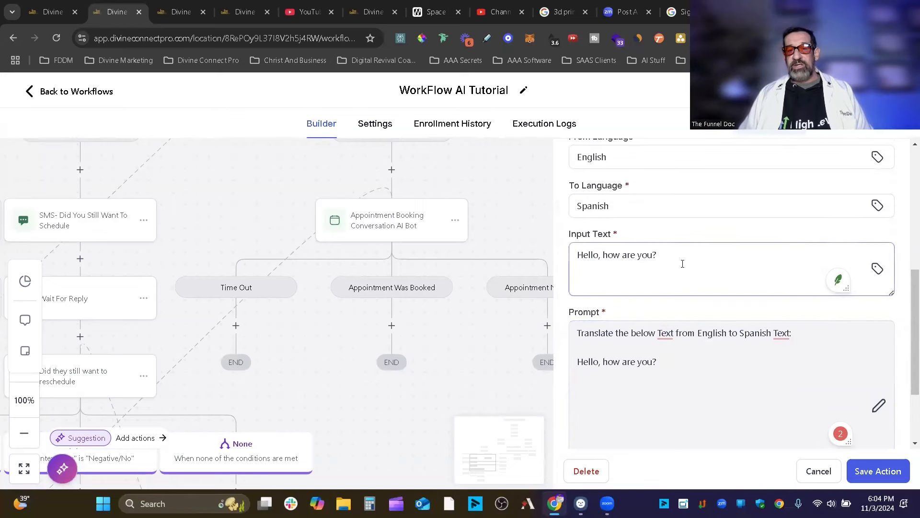
scroll(649, 263, up, 1)
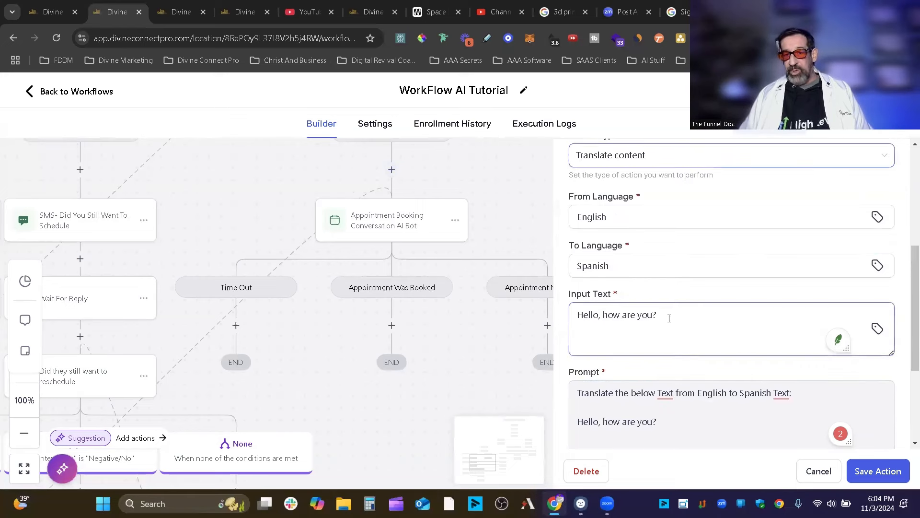
Review the sample input sentence and the English-to-Spanish language settings, then reopen the action types.
drag(669, 318, 569, 320)
scroll(614, 389, down, 1)
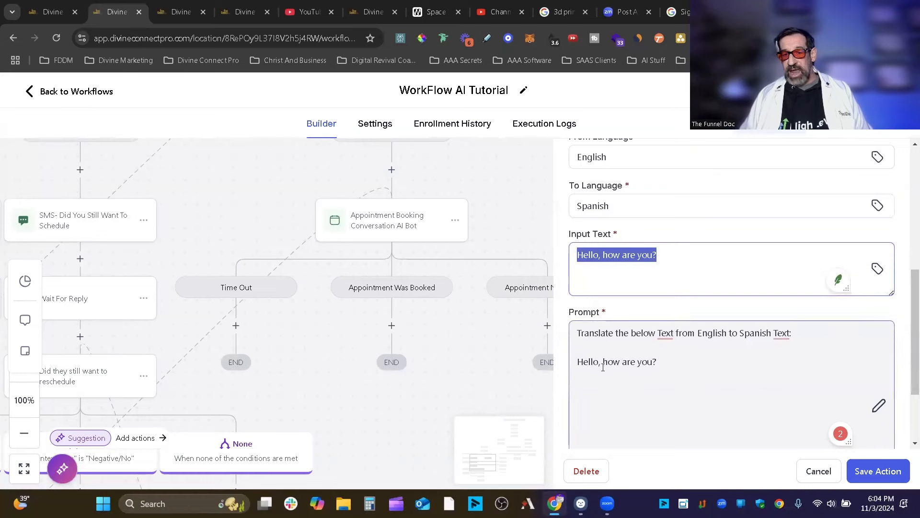
drag(681, 361, 580, 363)
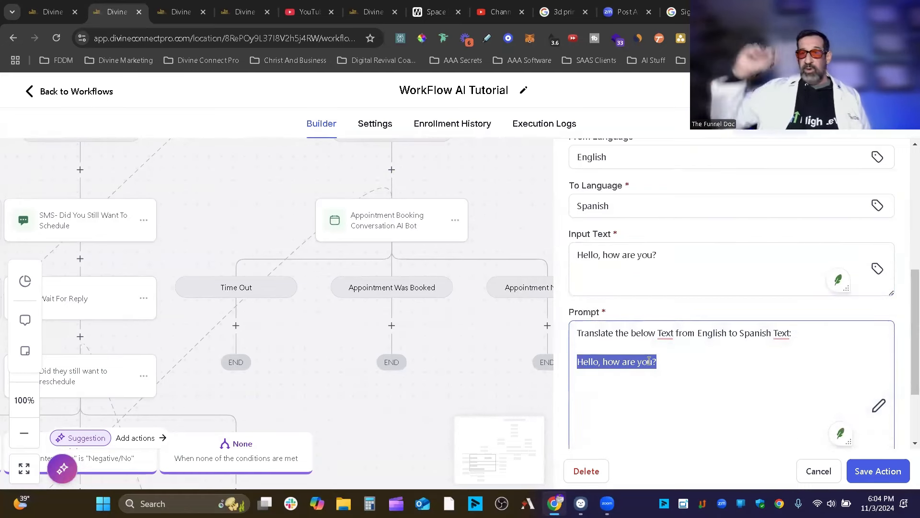
scroll(714, 364, up, 2)
scroll(722, 309, down, 1)
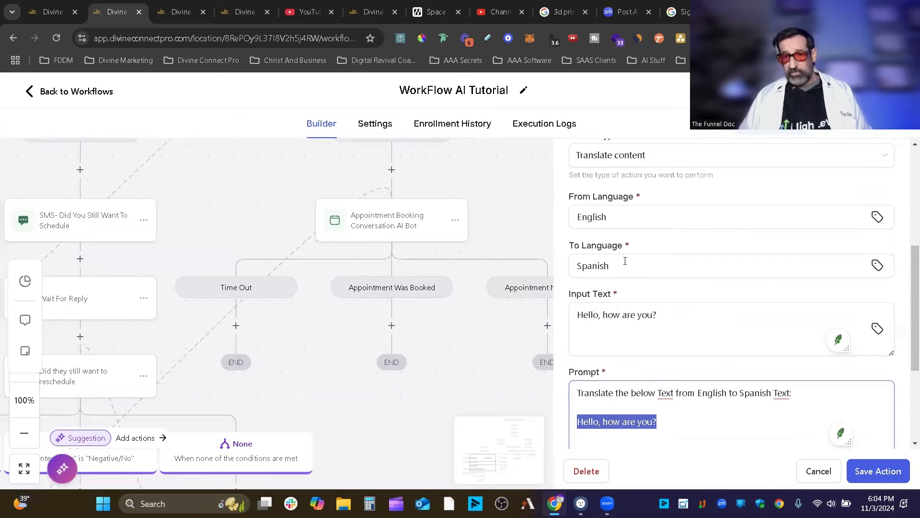
click(755, 256)
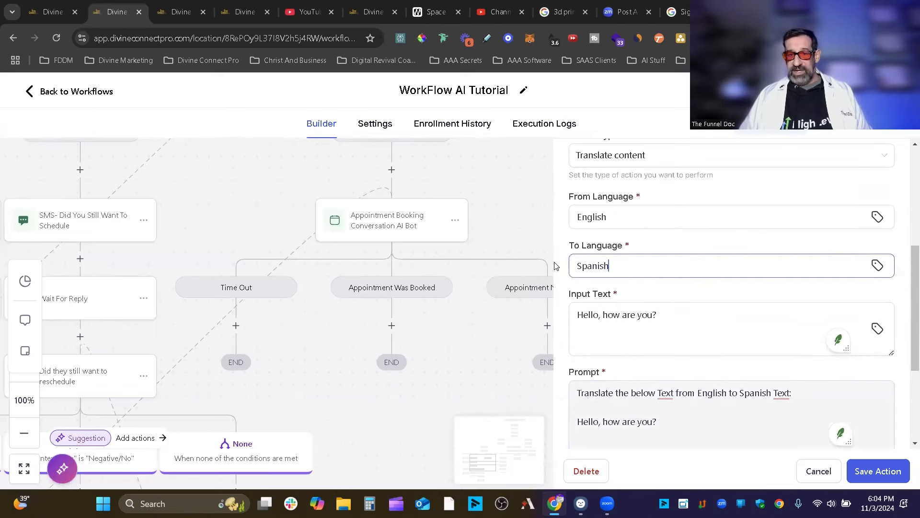
click(626, 220)
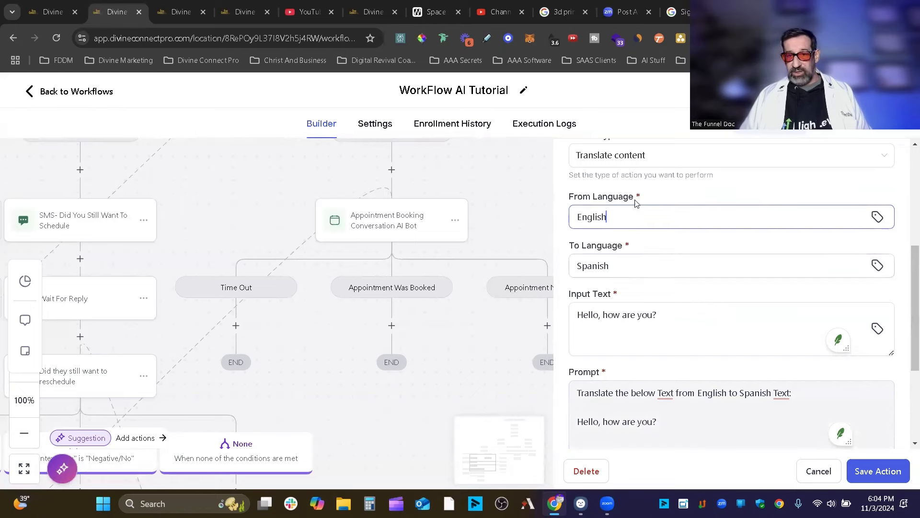
scroll(662, 249, down, 3)
scroll(814, 323, up, 4)
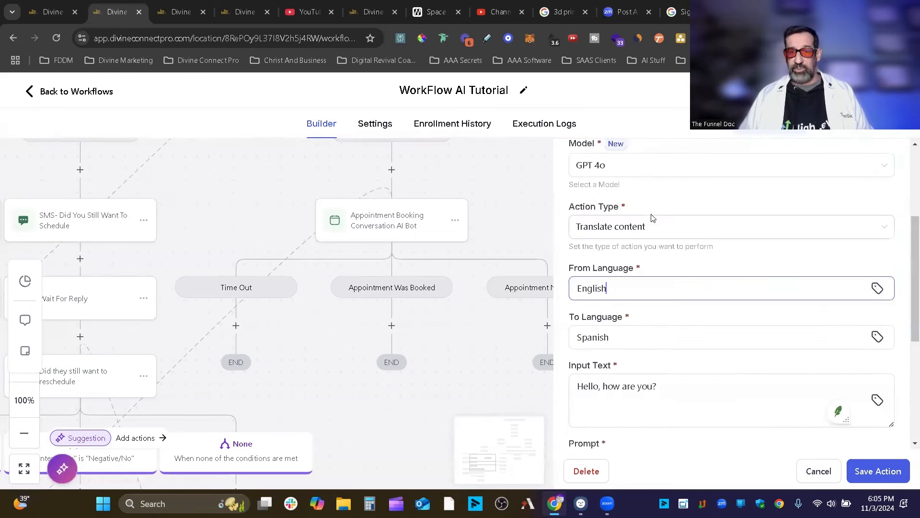
click(671, 228)
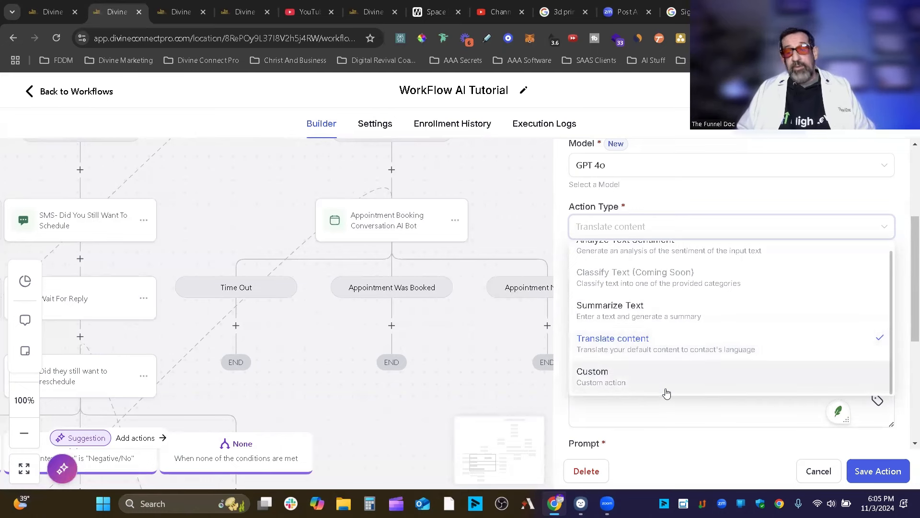
Switch to Custom and paste the services prompt containing {{message.body}} and business info placeholders.
click(643, 385)
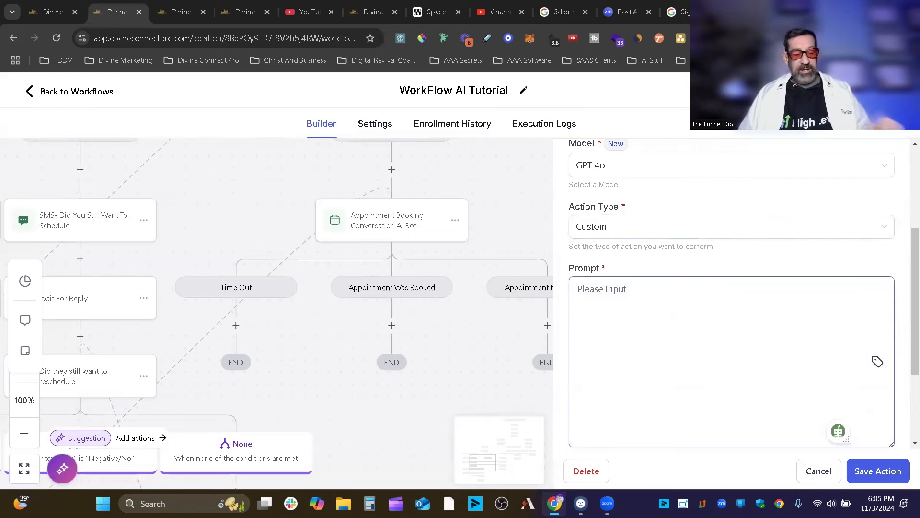
click(675, 327)
text(Your job is to help the user learn more about the services that {{location.name}} has to offer.  User asked {{message.body}}. Please answer the user's question about {{location.name}}.  ###Business Info Mission Statement: {{ custom_values.mission_statement }} Business Location: {{location.full_address}} Business Email: {{location.email}}{{location.name}}{{location.city}})
scroll(716, 301, down, 1)
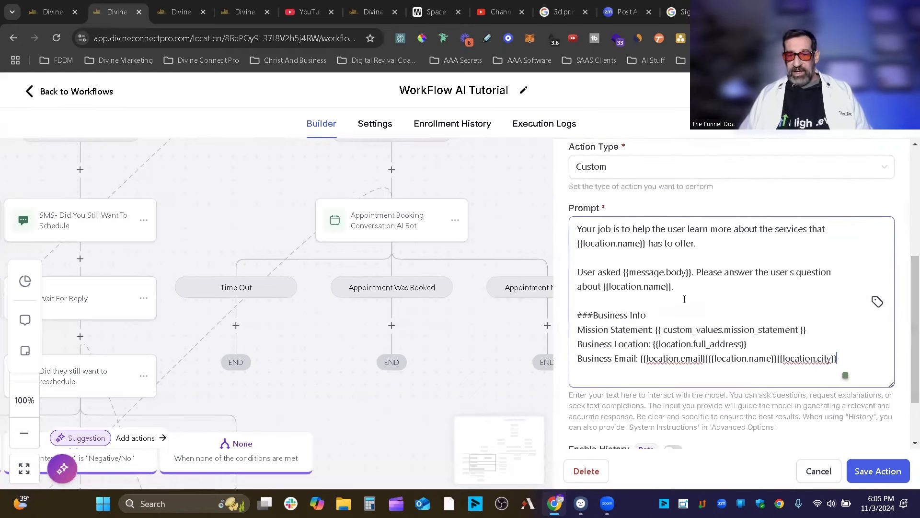
drag(695, 272, 625, 271)
scroll(770, 290, up, 2)
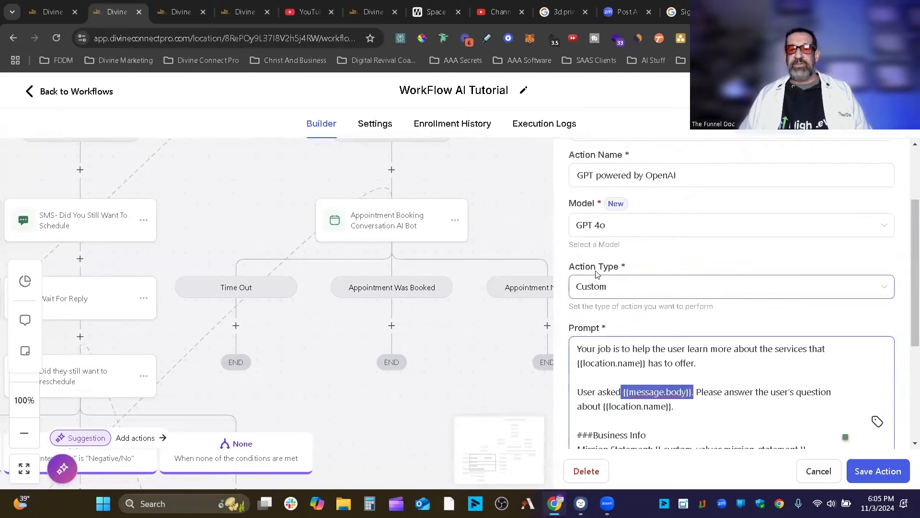
scroll(839, 287, up, 2)
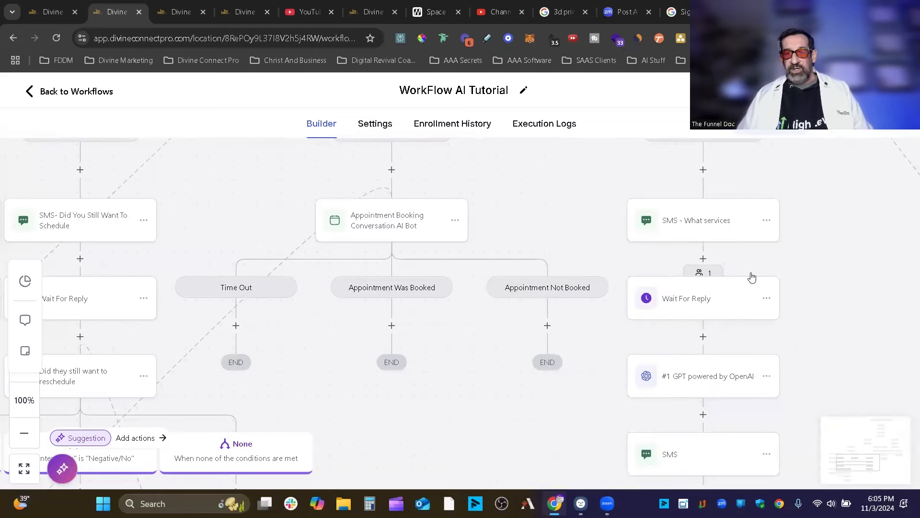
Inspect the What services SMS step's settings, cancel without changes, and scroll the canvas.
scroll(593, 272, up, 1)
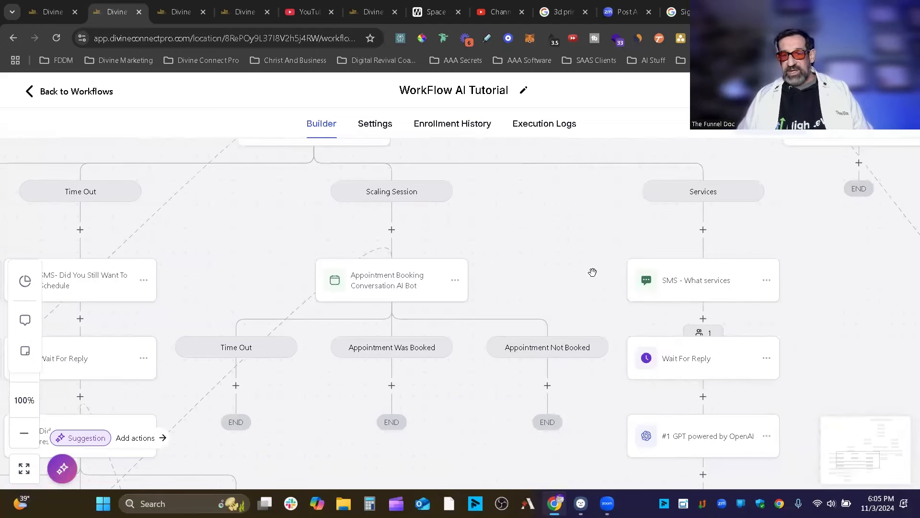
click(708, 288)
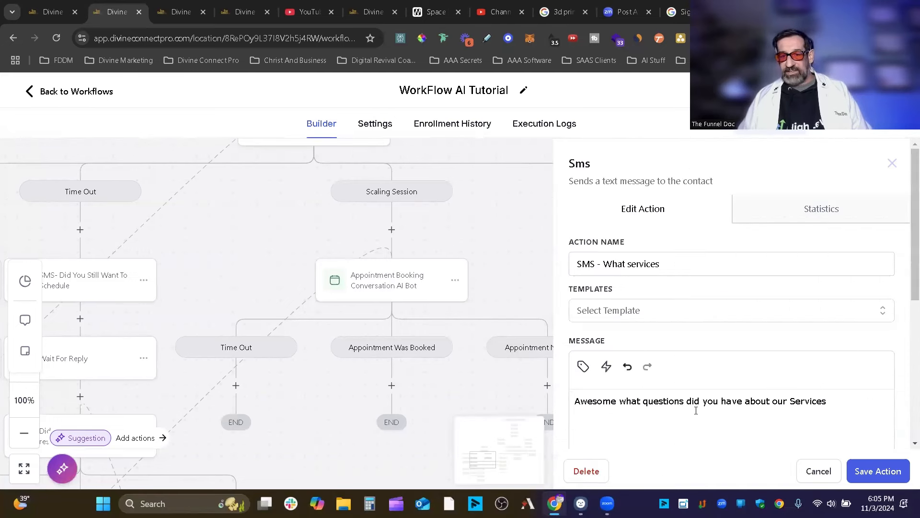
click(815, 469)
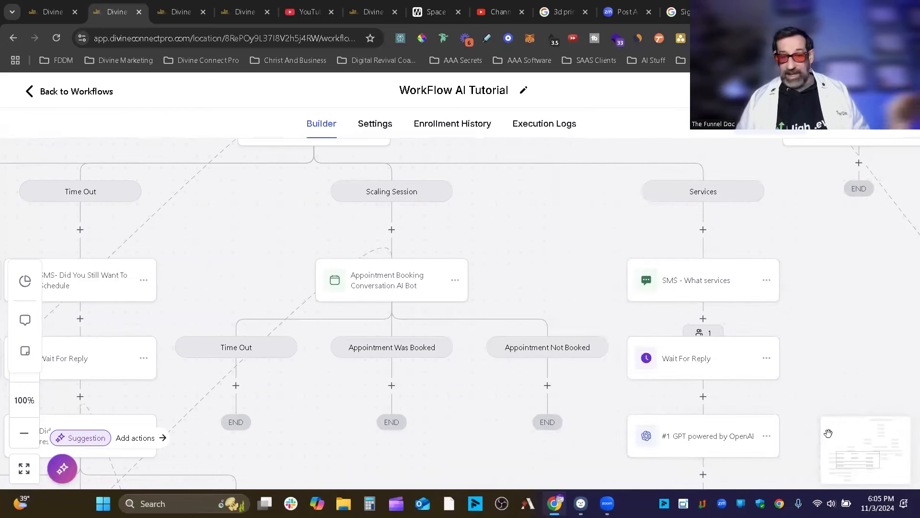
scroll(673, 268, down, 1)
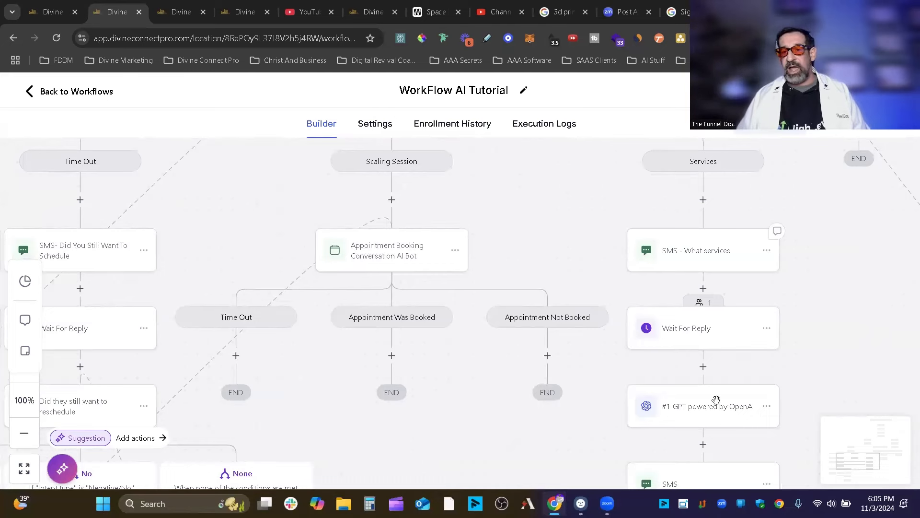
click(705, 411)
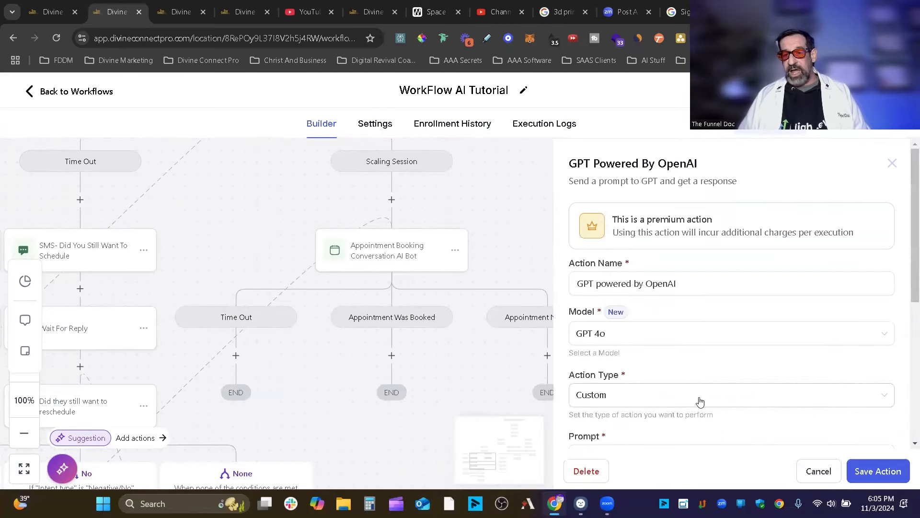
scroll(773, 381, down, 3)
scroll(638, 376, up, 3)
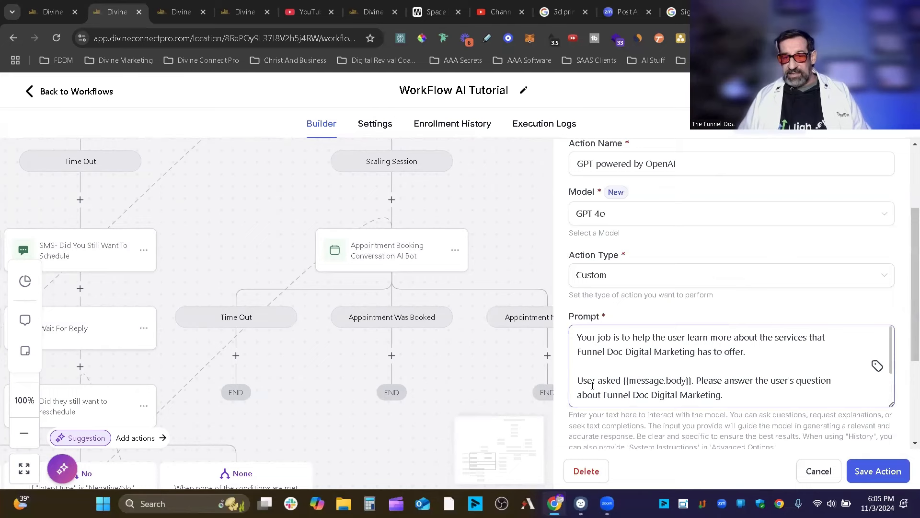
drag(638, 378, 692, 377)
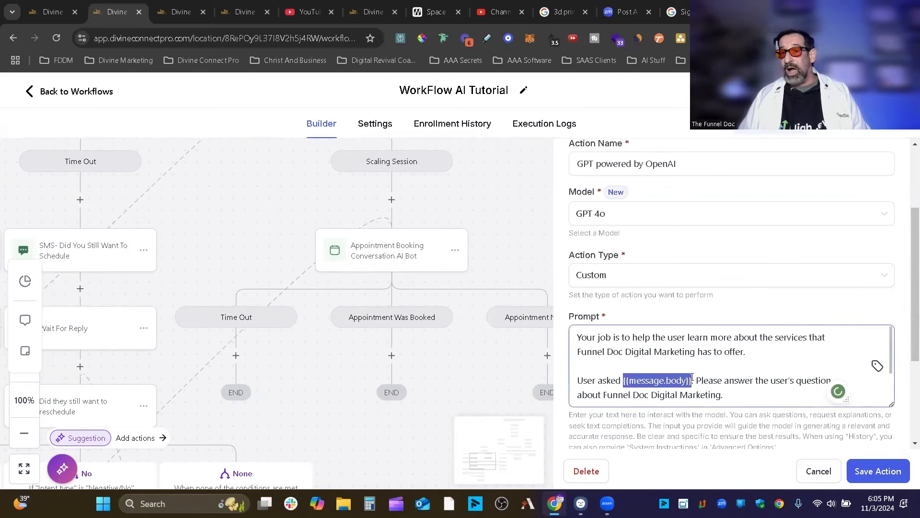
click(877, 366)
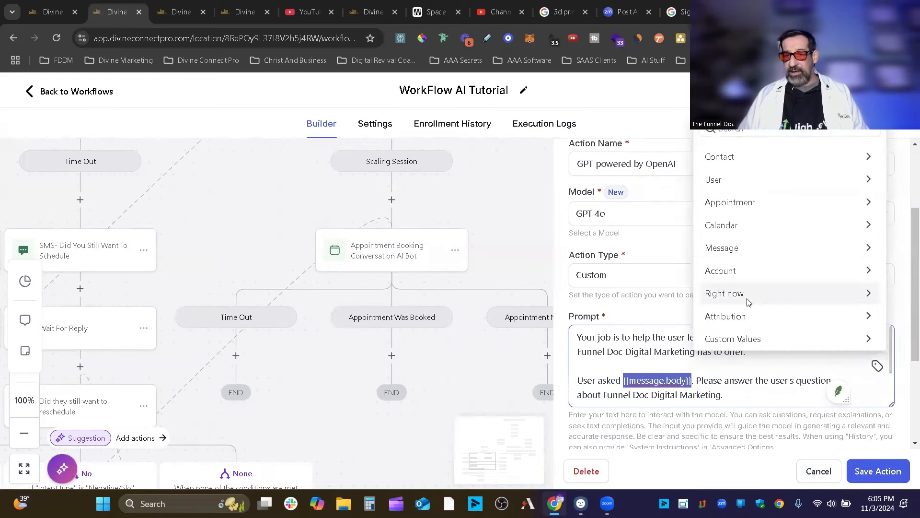
click(796, 249)
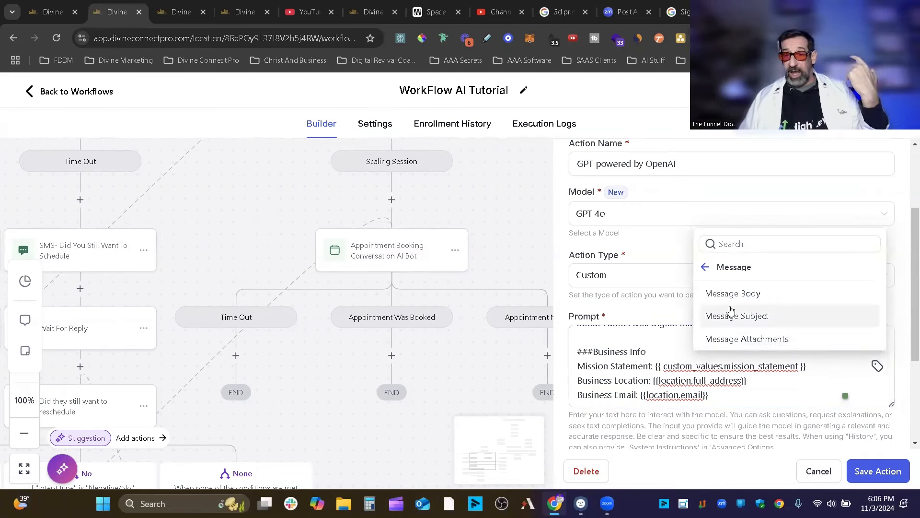
click(755, 399)
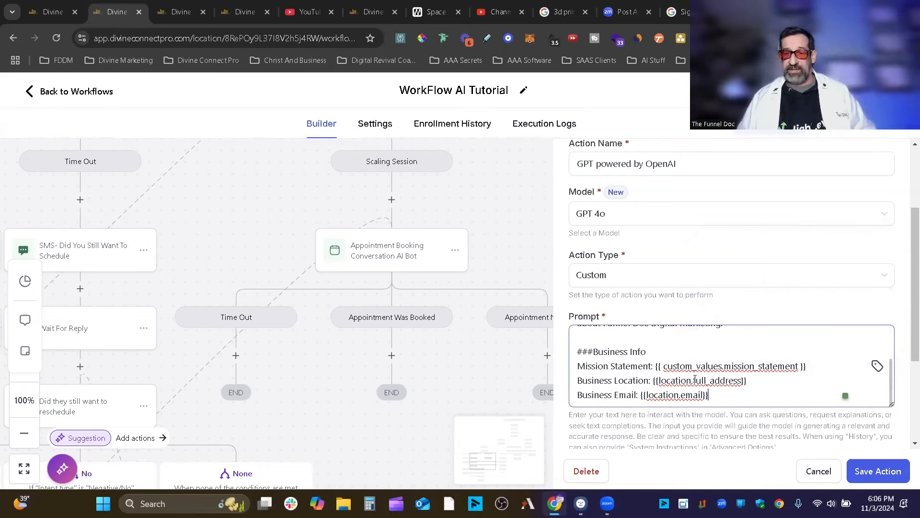
scroll(743, 368, up, 1)
drag(692, 368, 623, 368)
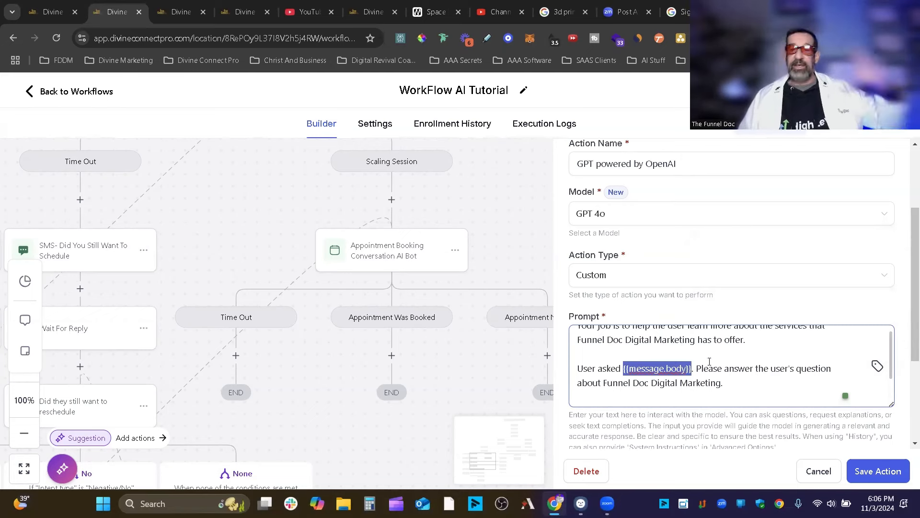
scroll(591, 352, down, 2)
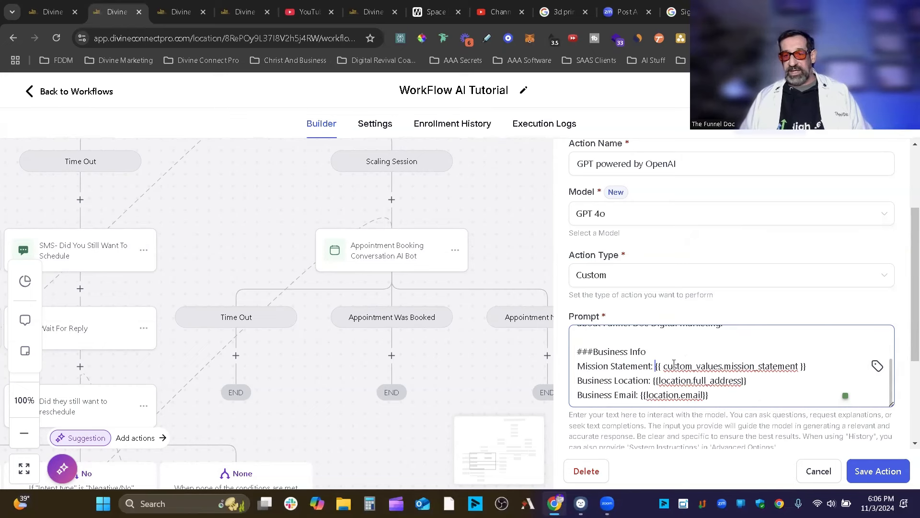
drag(655, 365, 810, 380)
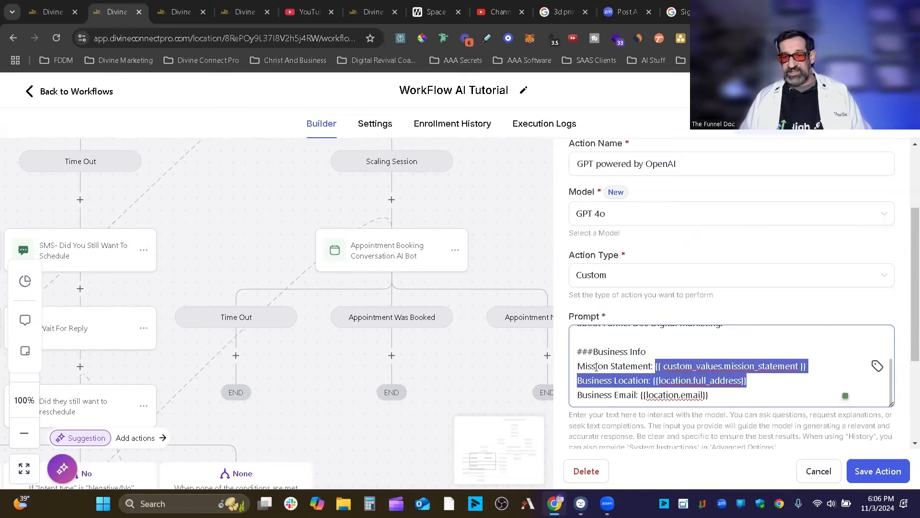
click(746, 396)
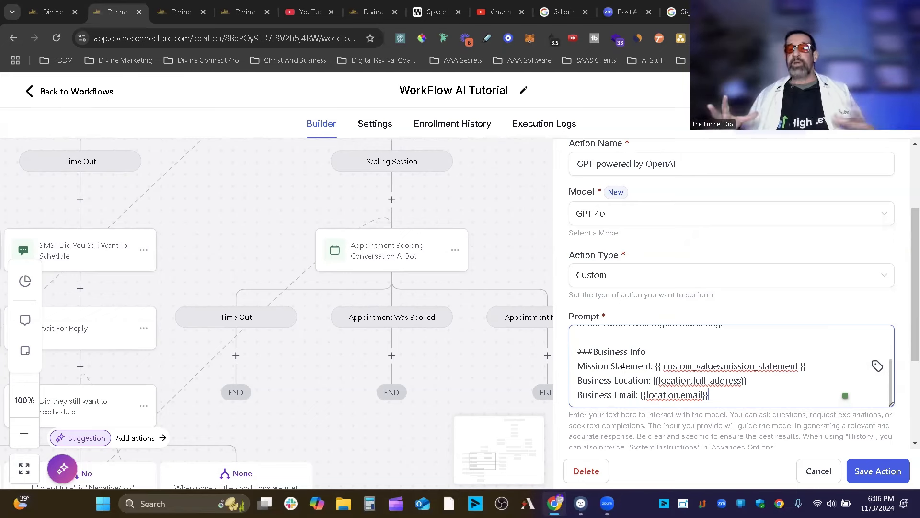
scroll(856, 379, up, 1)
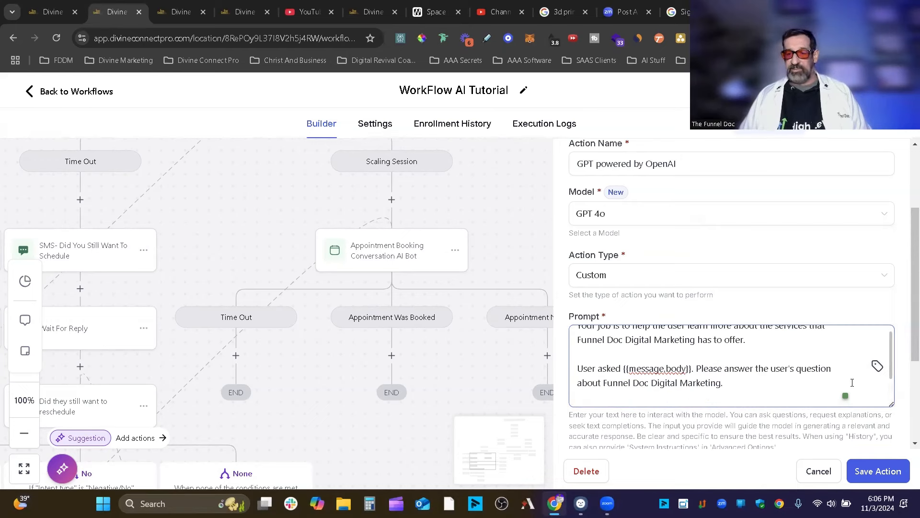
scroll(679, 374, down, 1)
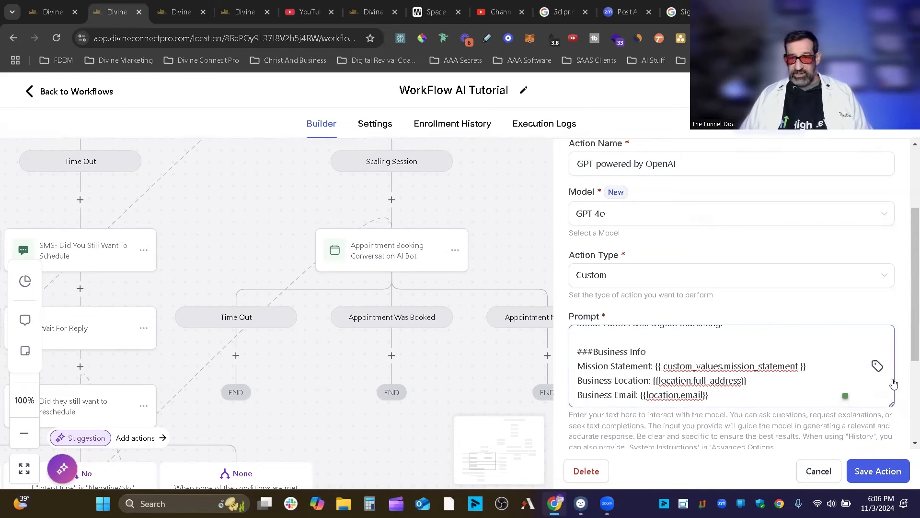
scroll(887, 383, down, 3)
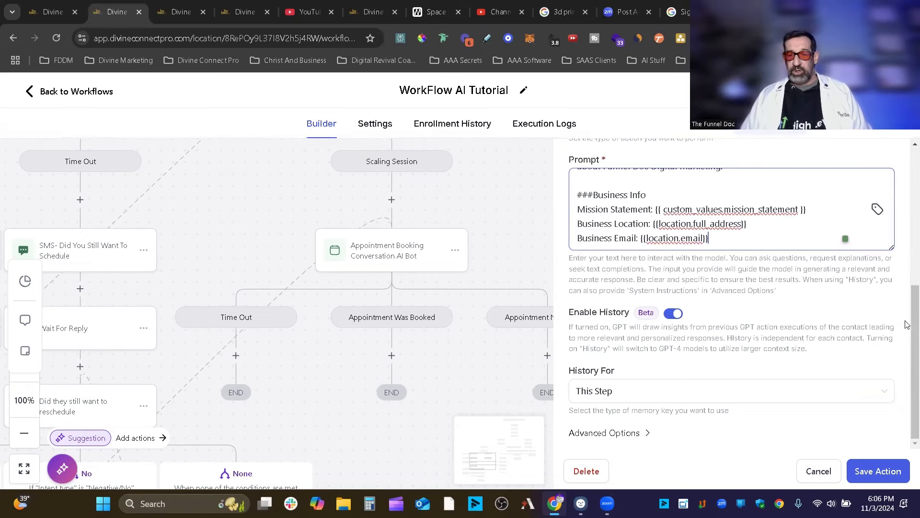
Open the History For dropdown to see the memory scope choices.
click(623, 401)
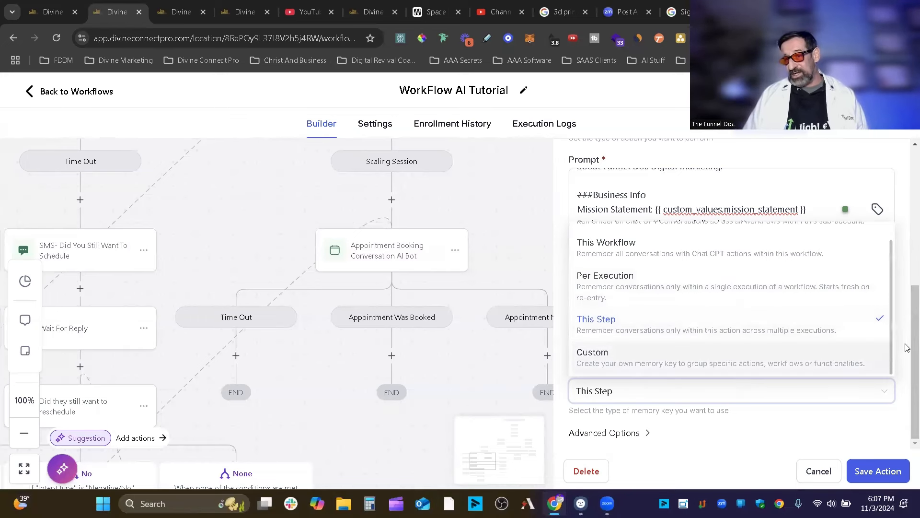
Set History For to Custom and enter a custom memory key.
click(843, 354)
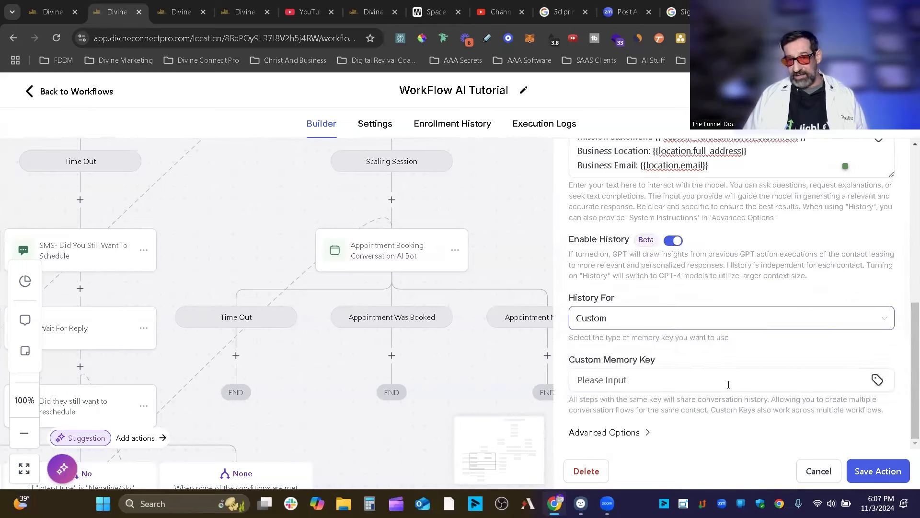
click(635, 379)
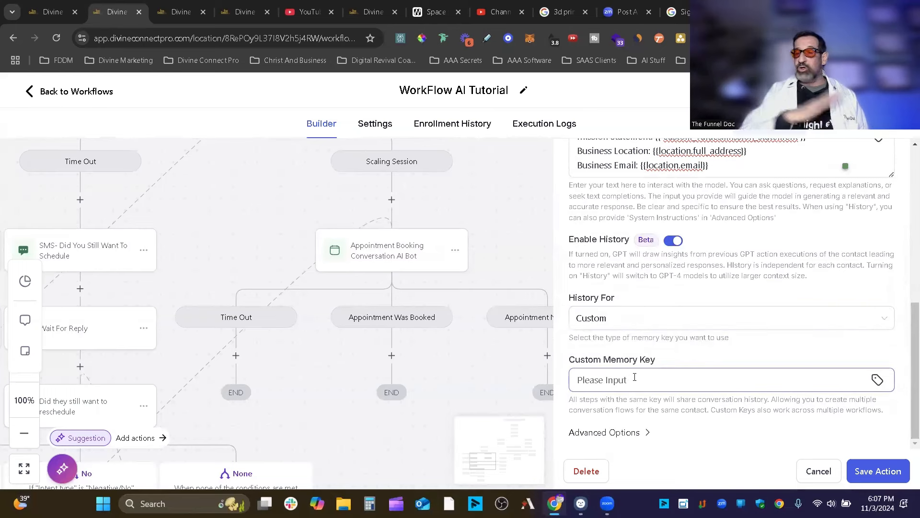
text(ilebfpui3qghv4y418p)
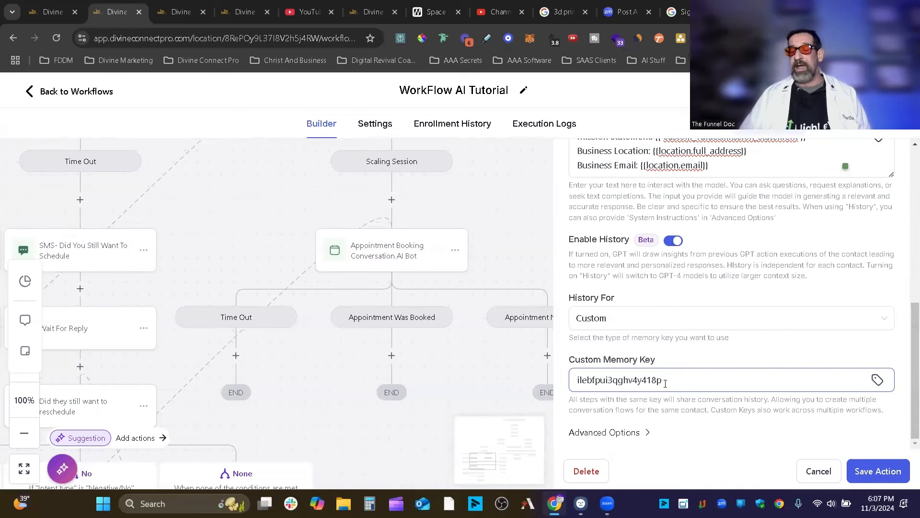
double_click(625, 380)
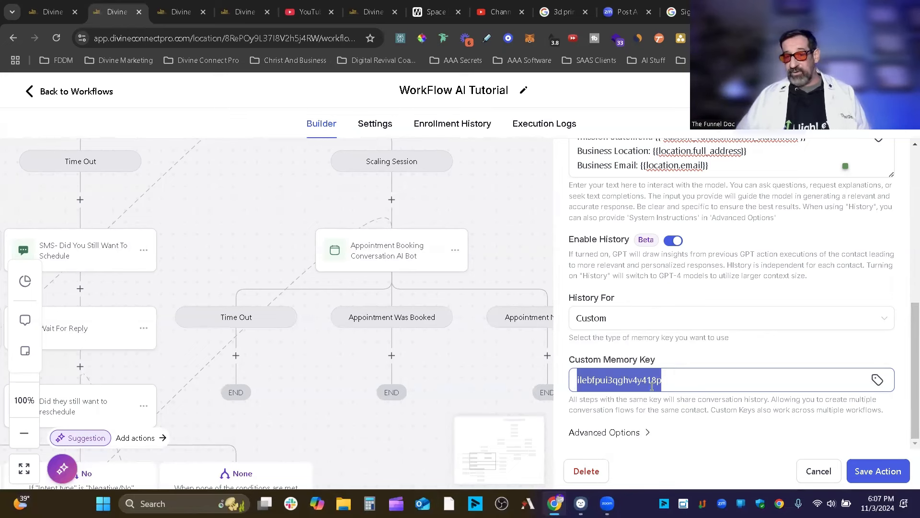
click(622, 381)
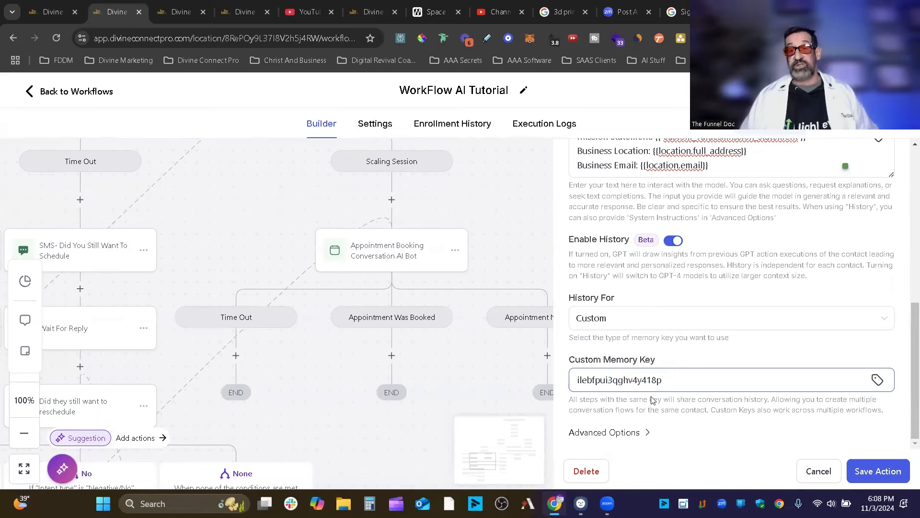
Expand Advanced Options, showing temperature 0.2, and set History For back to This Step.
click(636, 437)
drag(746, 370, 536, 373)
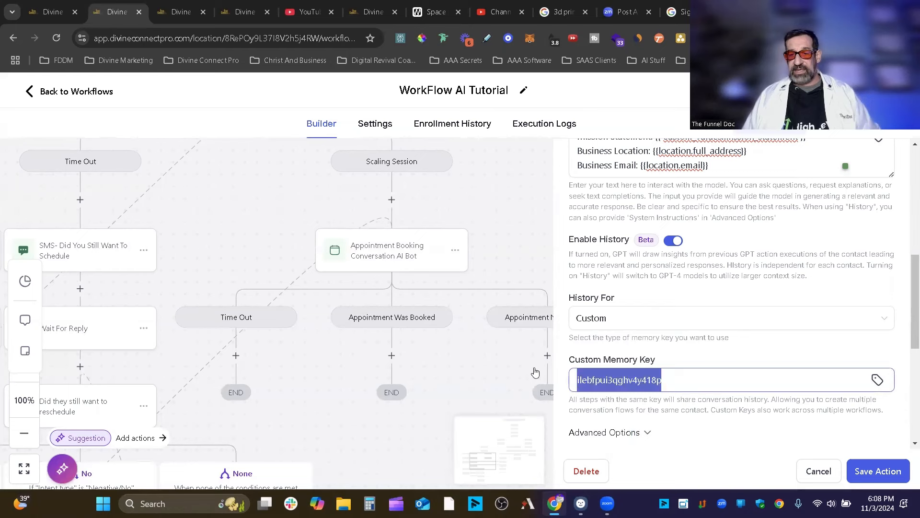
click(630, 318)
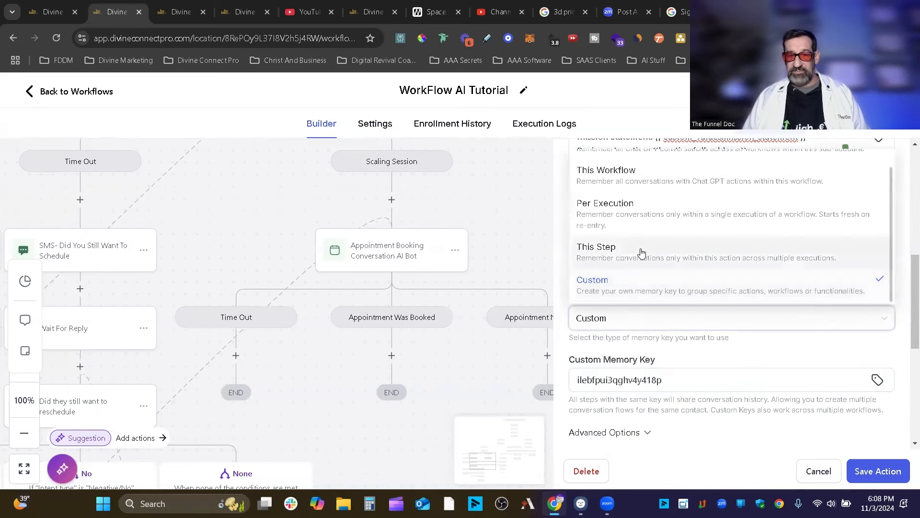
scroll(623, 236, up, 1)
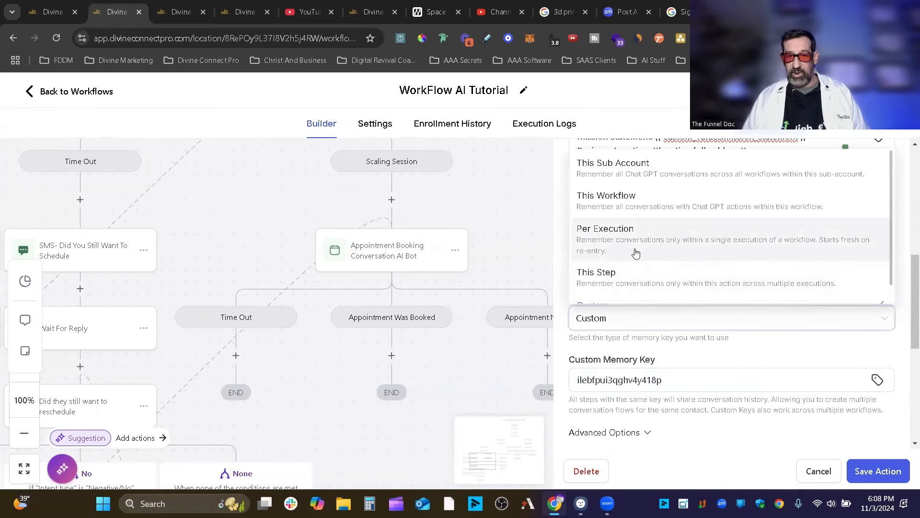
click(629, 280)
scroll(777, 317, down, 2)
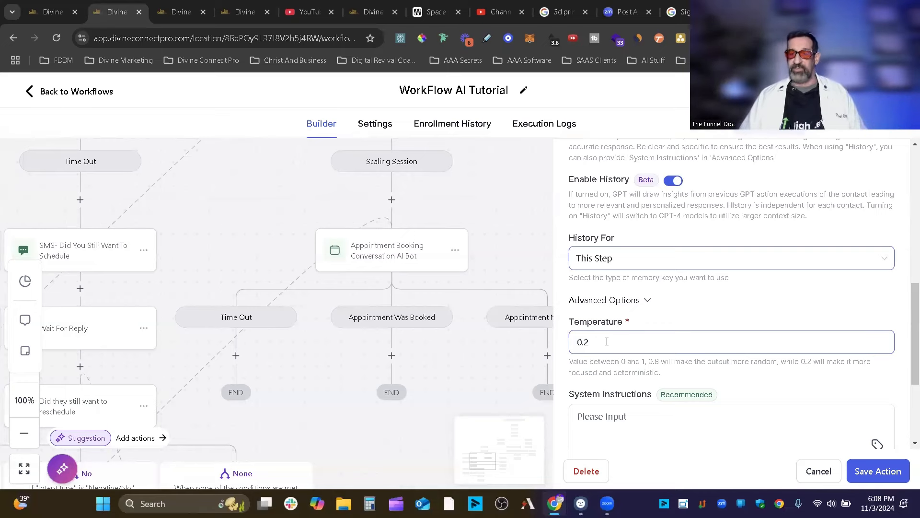
Toggle Exclude Instruction and Exclude Responses From History on and back off, leaving both disabled.
scroll(668, 372, down, 3)
scroll(745, 360, up, 4)
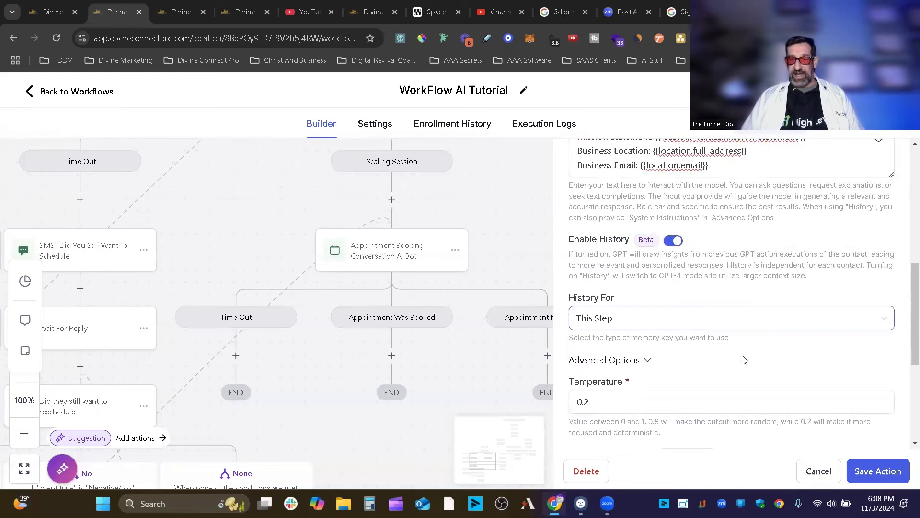
scroll(744, 359, down, 5)
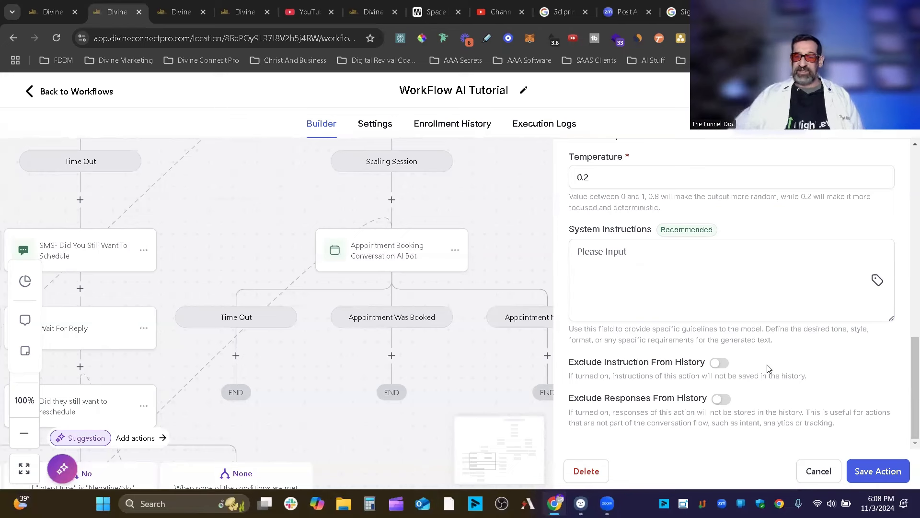
click(723, 363)
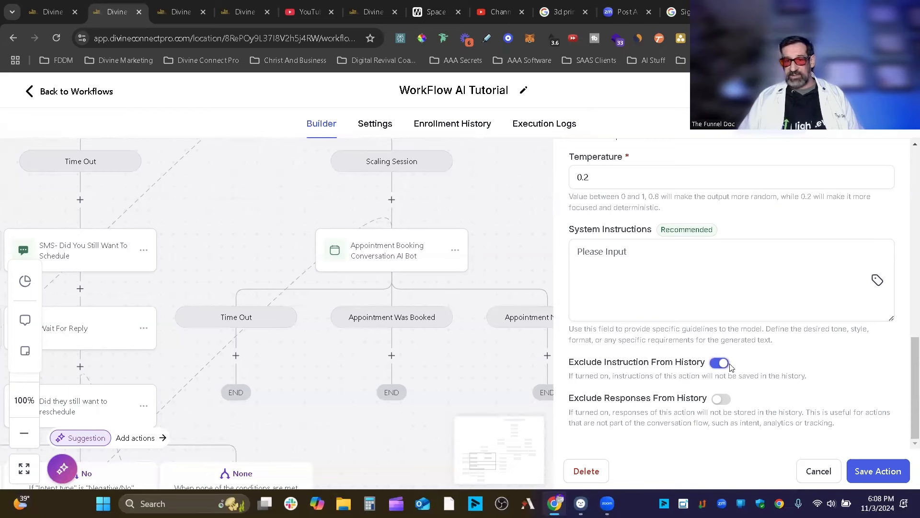
click(723, 364)
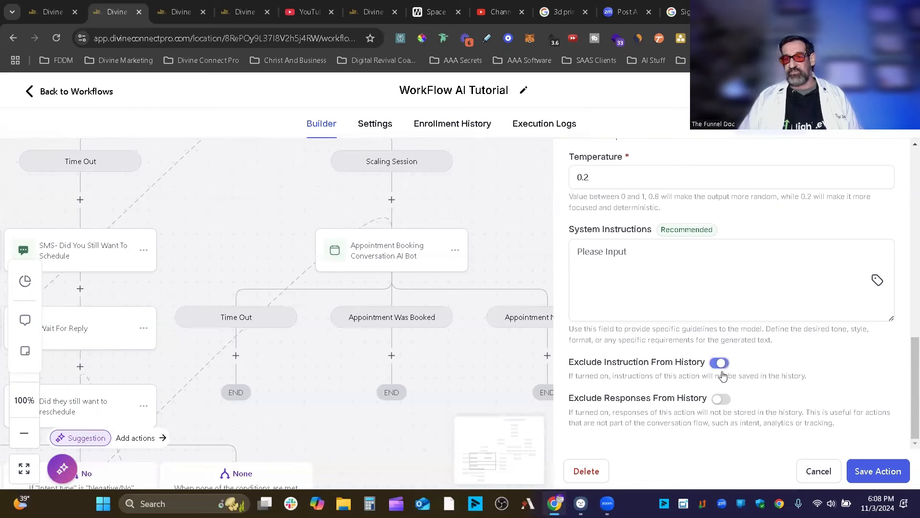
click(720, 400)
drag(703, 400, 712, 398)
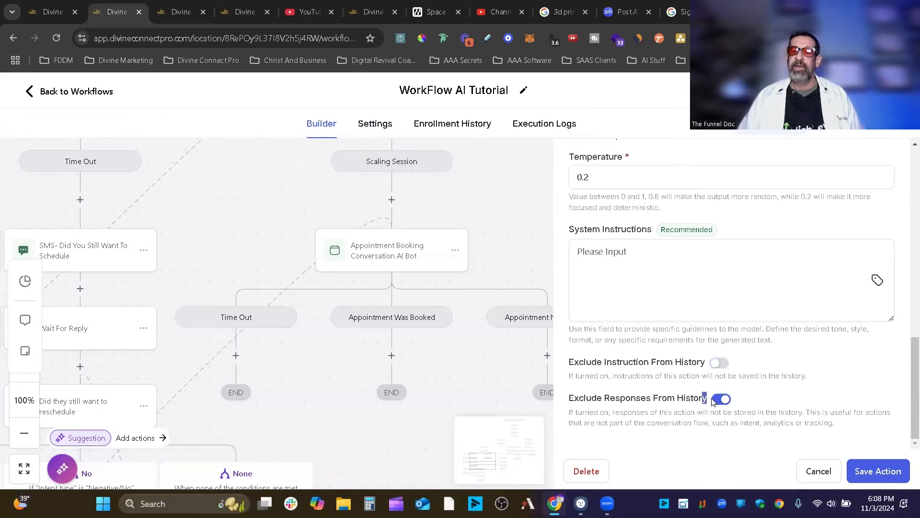
click(722, 402)
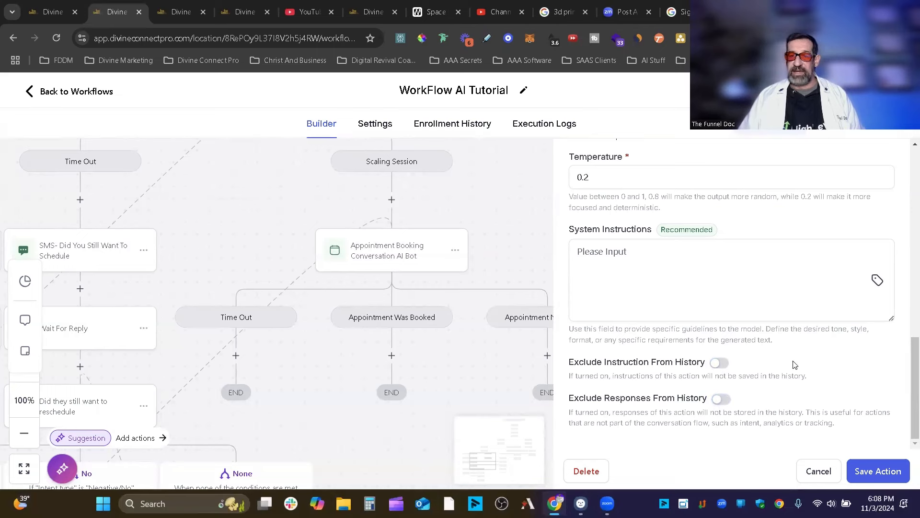
scroll(796, 363, up, 4)
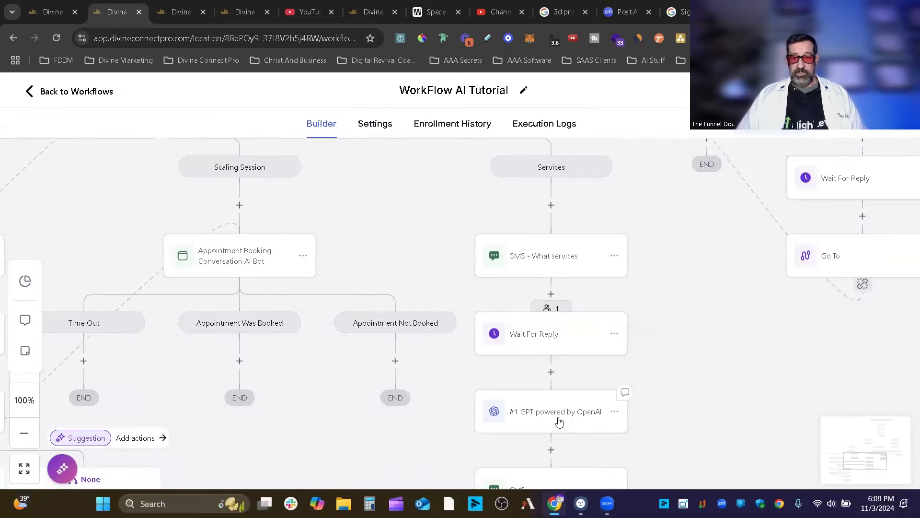
Open an SMS step's settings and dismiss its custom-values list.
scroll(624, 386, down, 3)
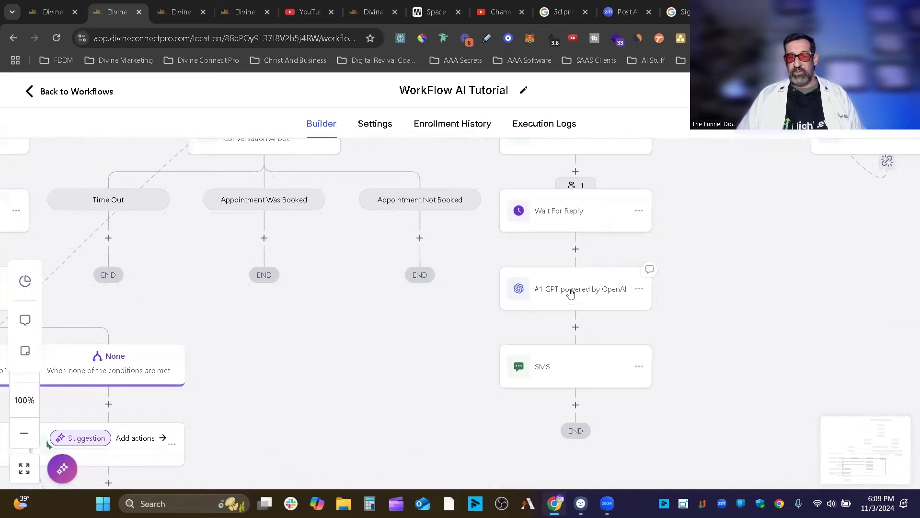
click(600, 372)
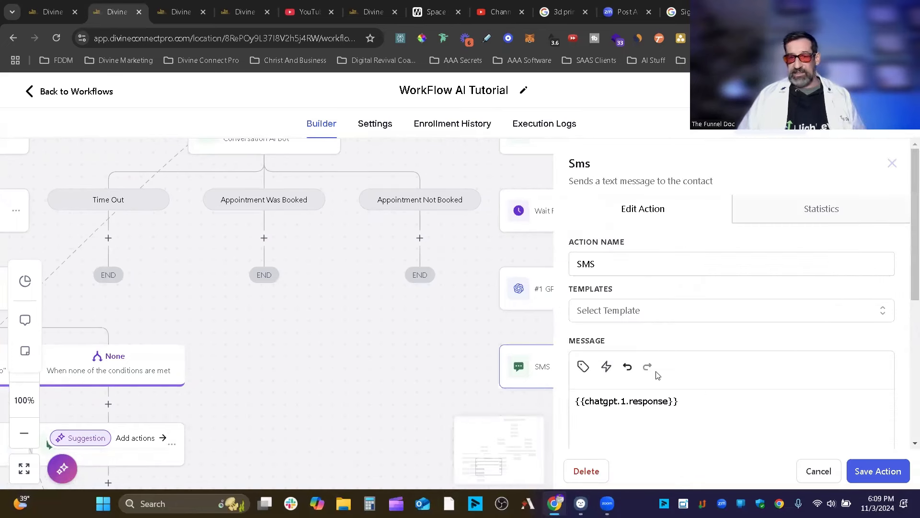
click(583, 366)
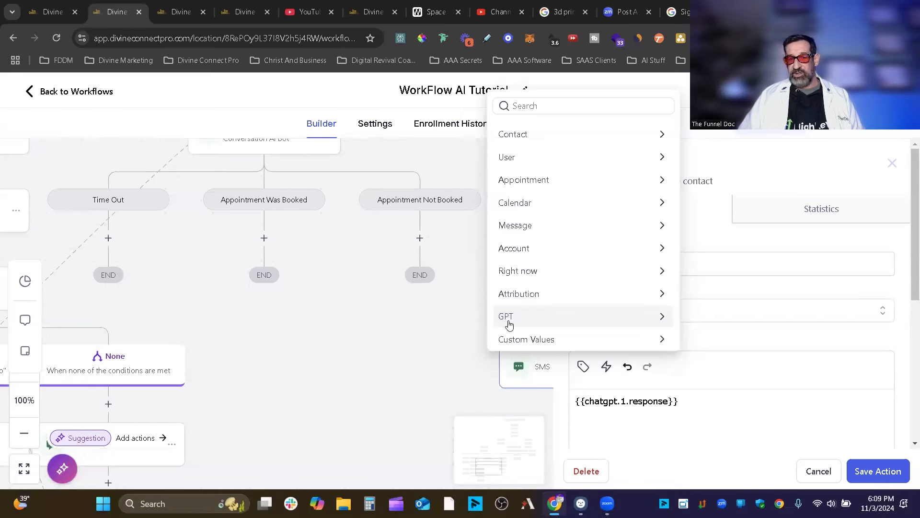
click(427, 340)
Pan the canvas past the What services SMS and open the SMS sending {{chatgpt.1.response}}.
drag(475, 261, 409, 352)
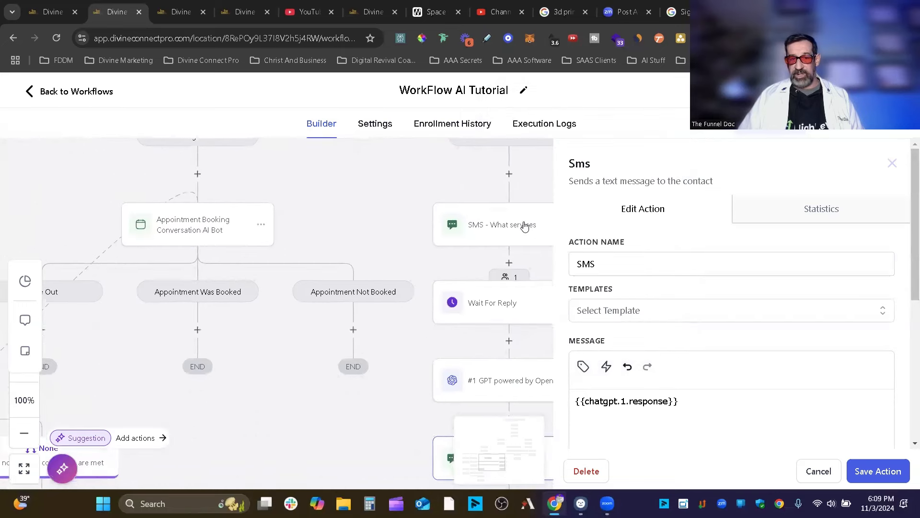
click(519, 229)
click(583, 366)
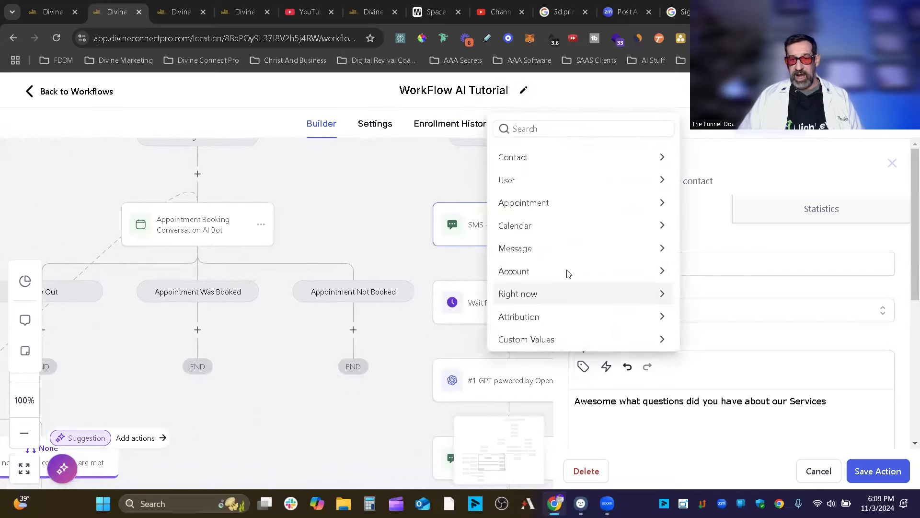
click(418, 370)
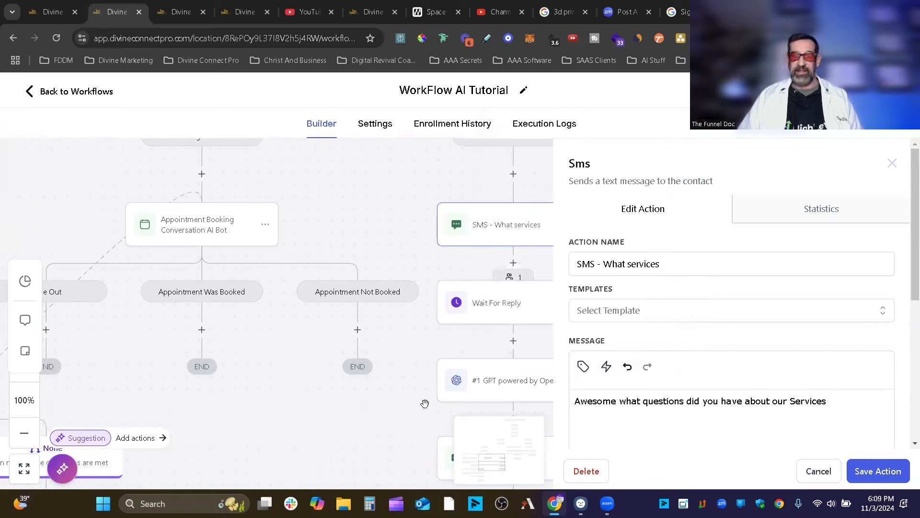
drag(384, 428, 261, 337)
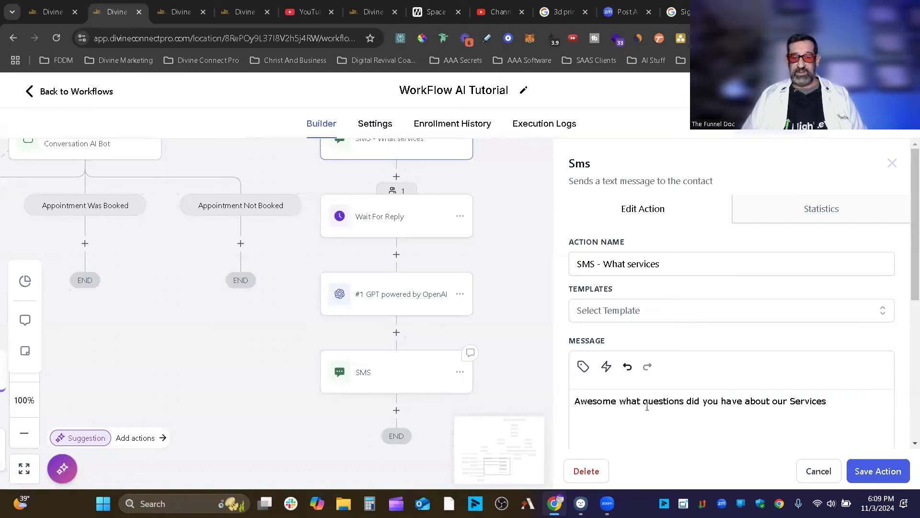
click(398, 372)
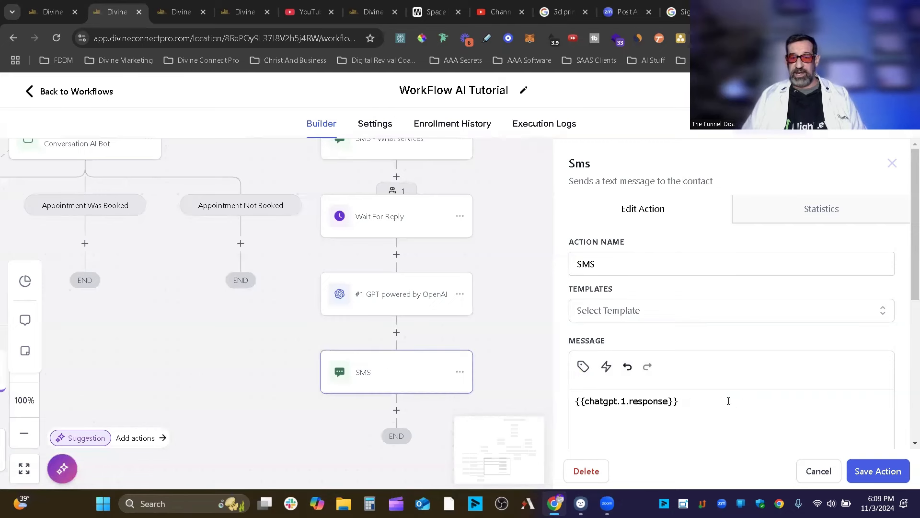
Insert a GPT Powered By OpenAI step after SMS with prompt 'df' and save it as #2.
click(396, 410)
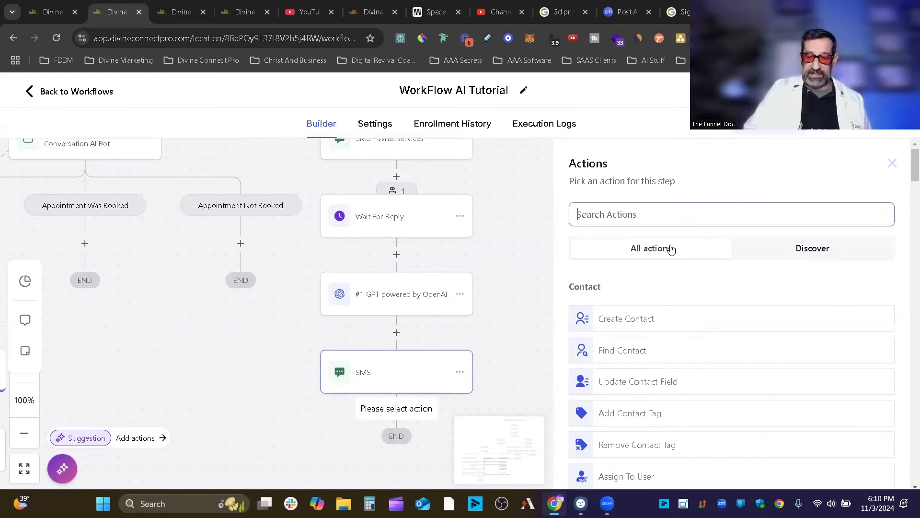
text(gpt)
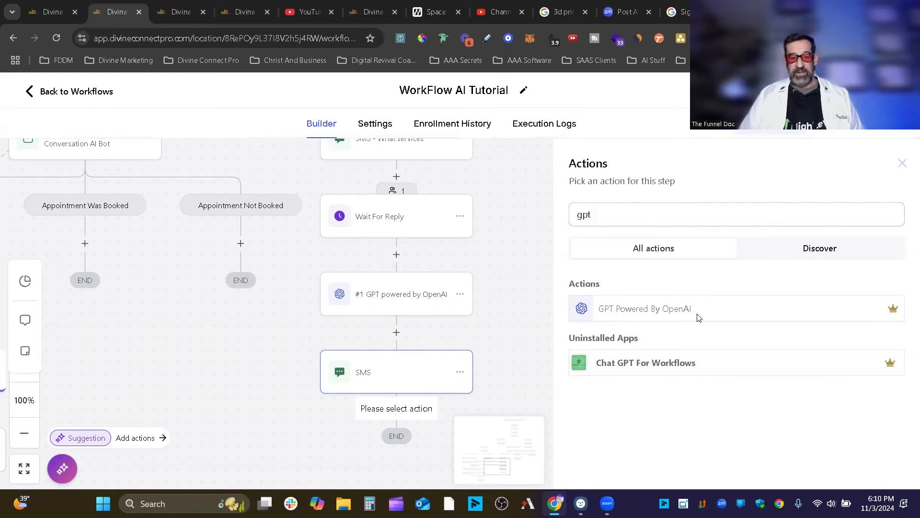
click(698, 318)
click(880, 471)
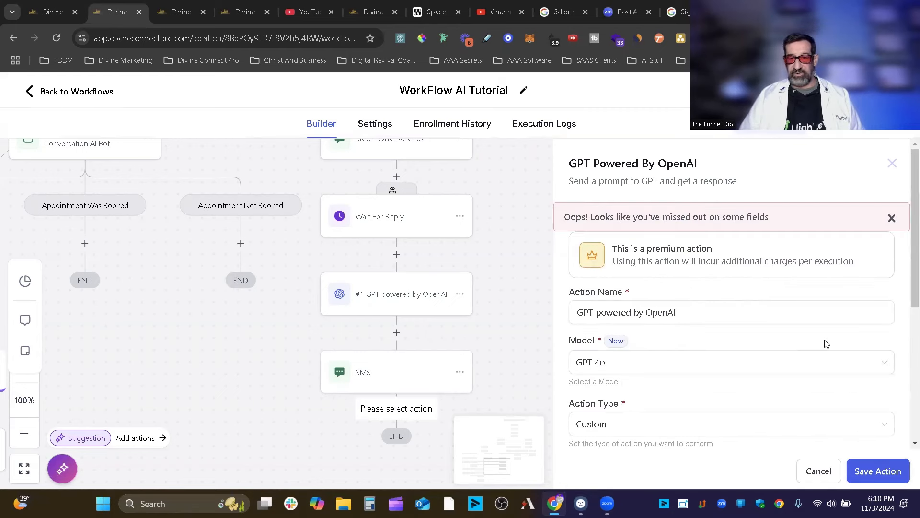
scroll(719, 344, down, 4)
text(df)
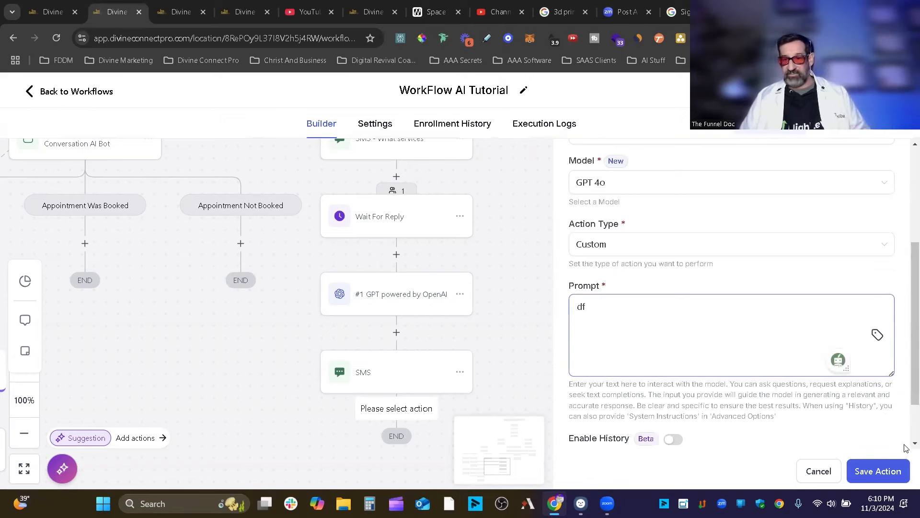
click(878, 471)
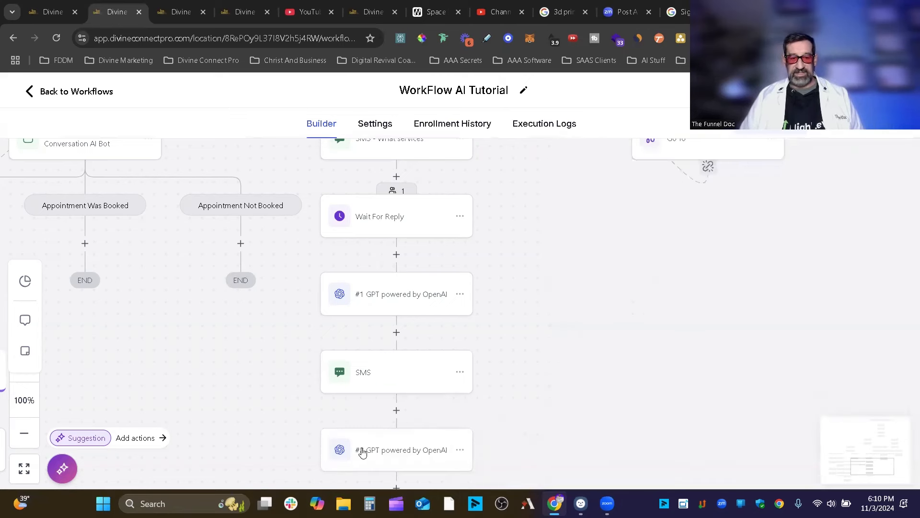
scroll(408, 269, down, 3)
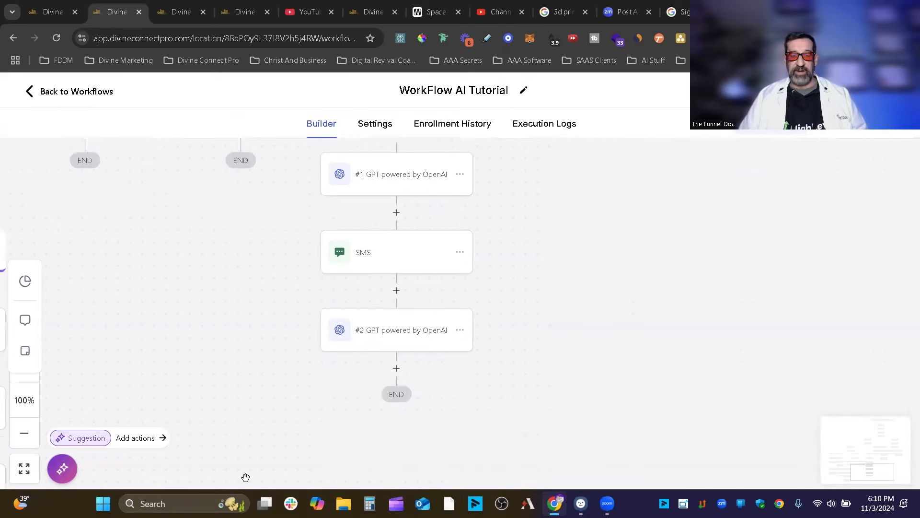
Add a Send SMS step after #2 GPT whose message is the {{chatgpt.2.response}} merge field.
click(397, 370)
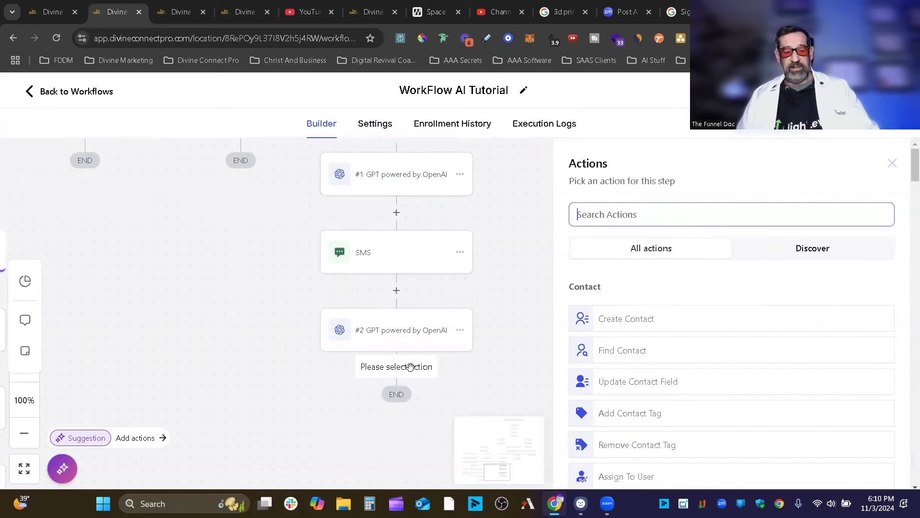
text(sms)
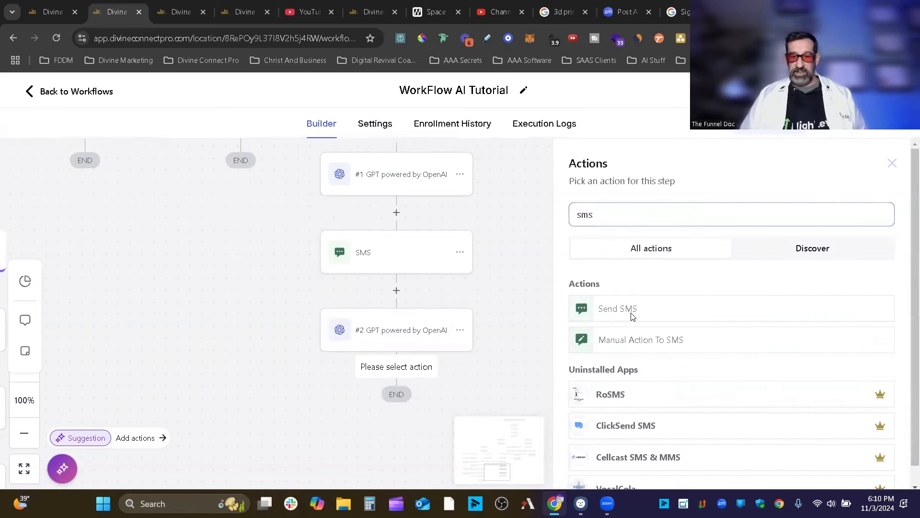
click(631, 312)
click(583, 367)
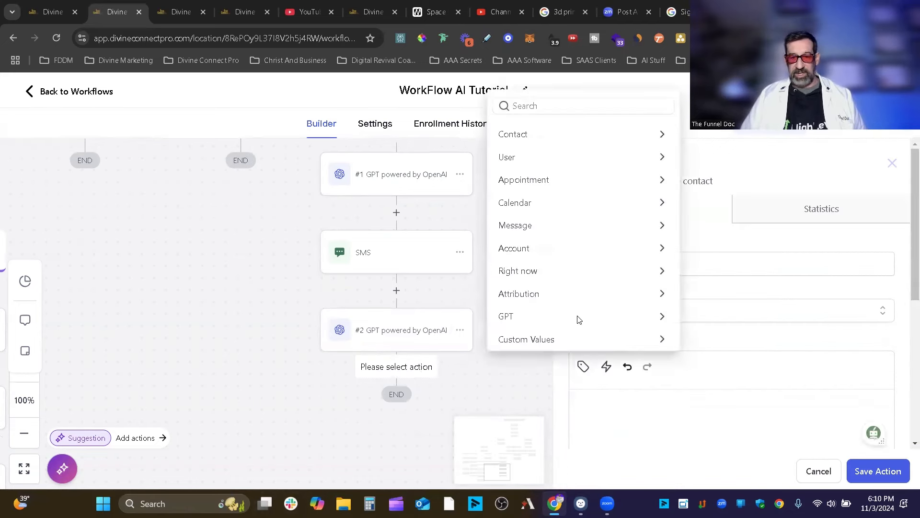
click(578, 315)
click(558, 341)
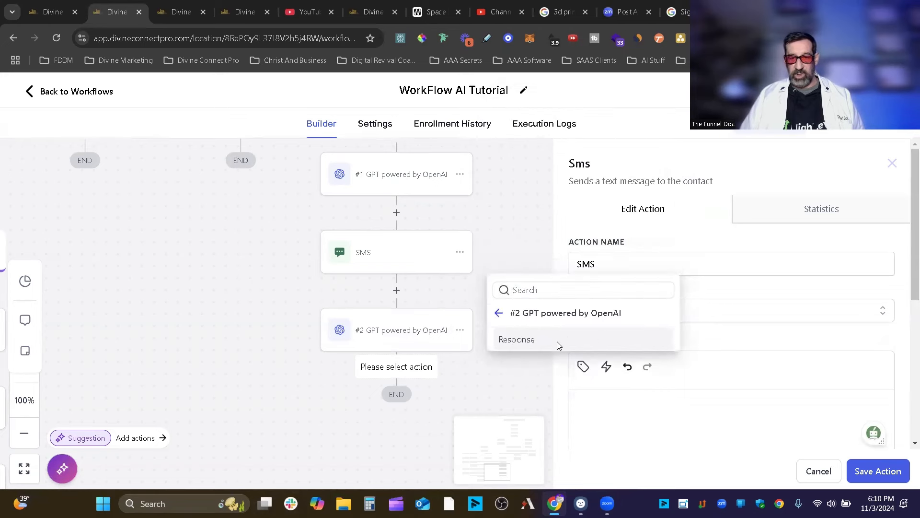
click(588, 339)
click(893, 478)
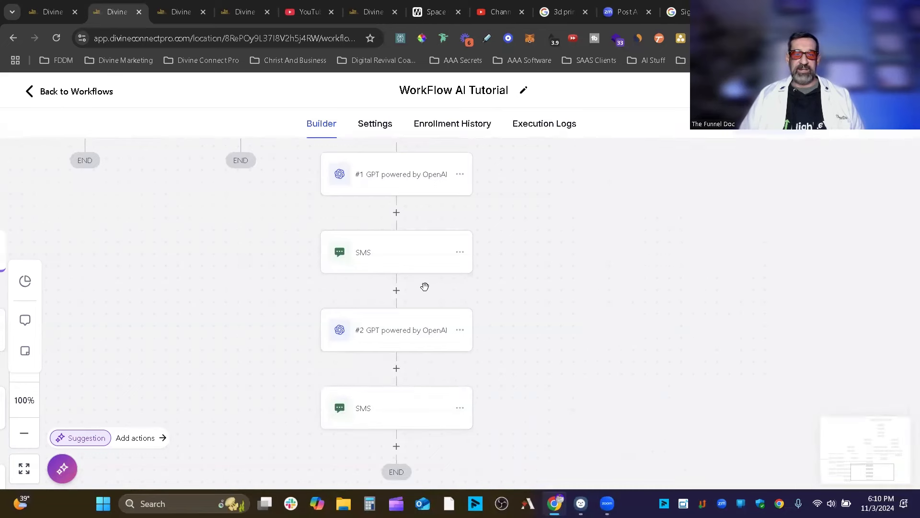
Insert a Wait step between SMS and #2 GPT that waits for Contact Reply.
click(397, 291)
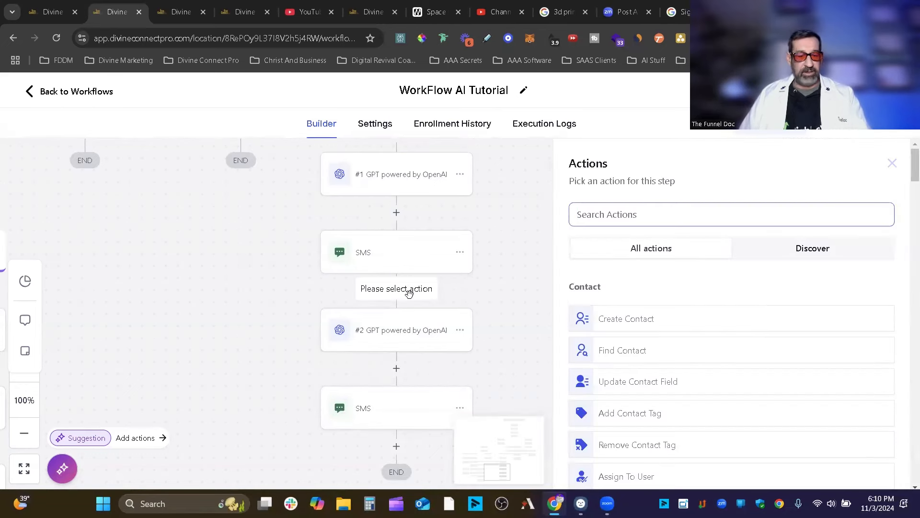
text(wa)
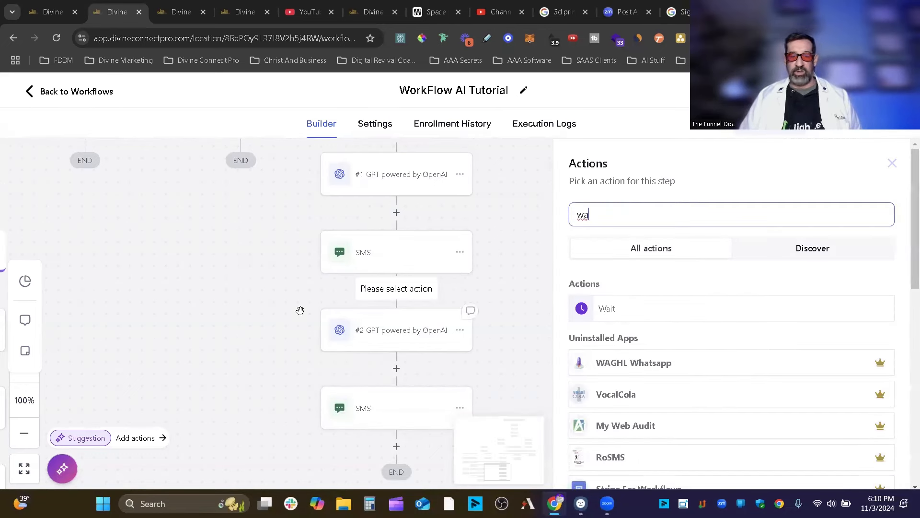
click(635, 319)
click(447, 305)
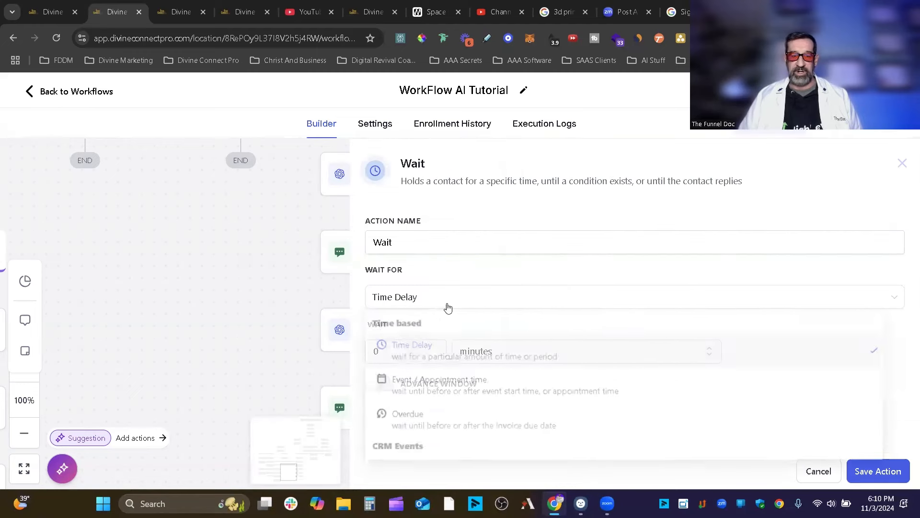
scroll(550, 365, down, 3)
click(454, 379)
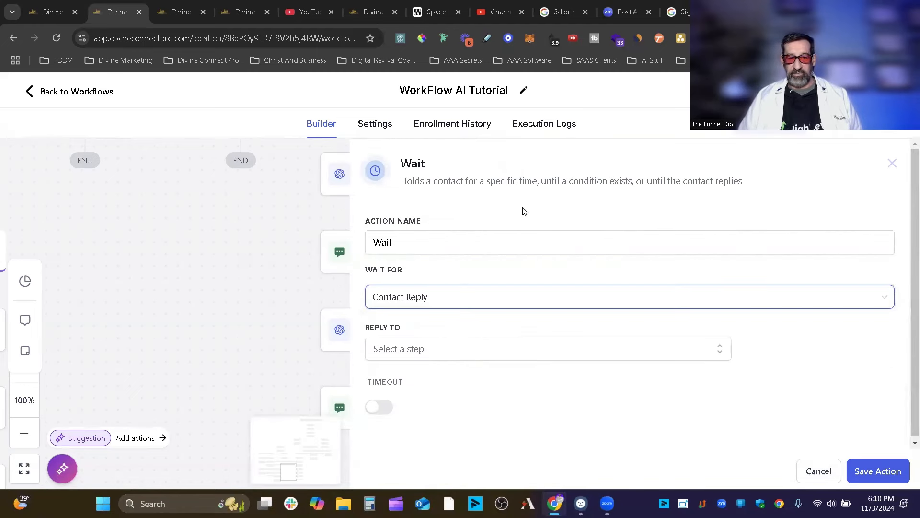
Rename the step 'Wait For Reply', set it to await a reply to SMS, and save.
click(438, 235)
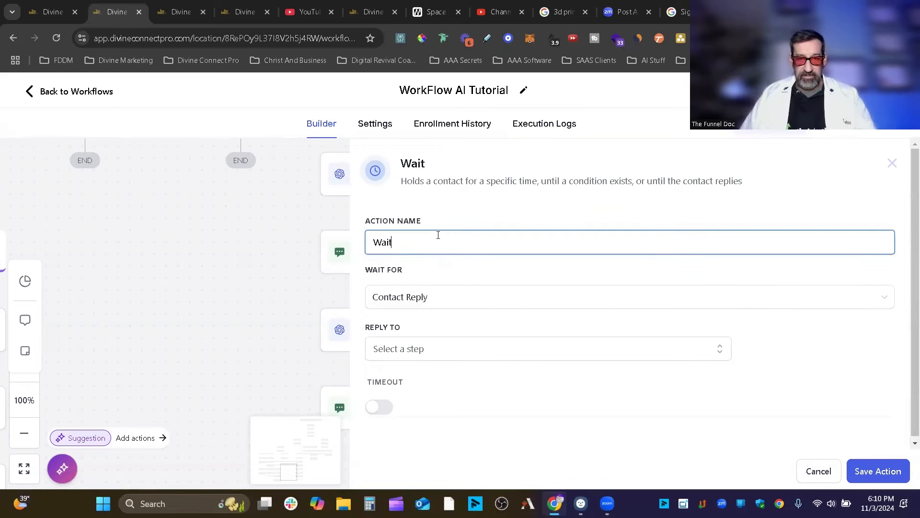
text(For Reply)
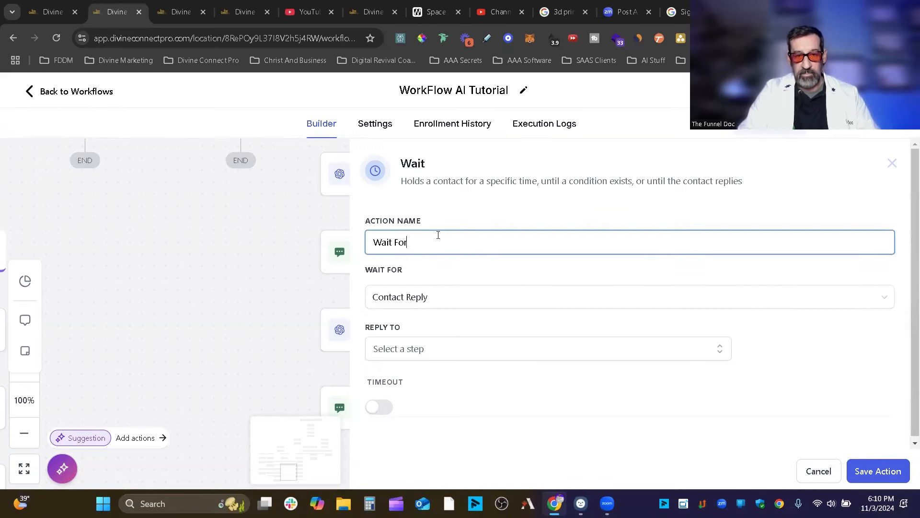
click(905, 473)
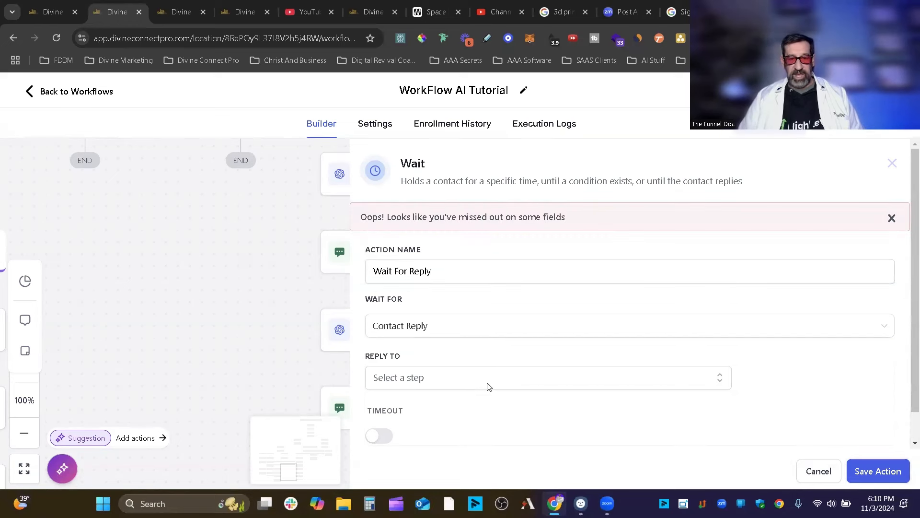
click(484, 382)
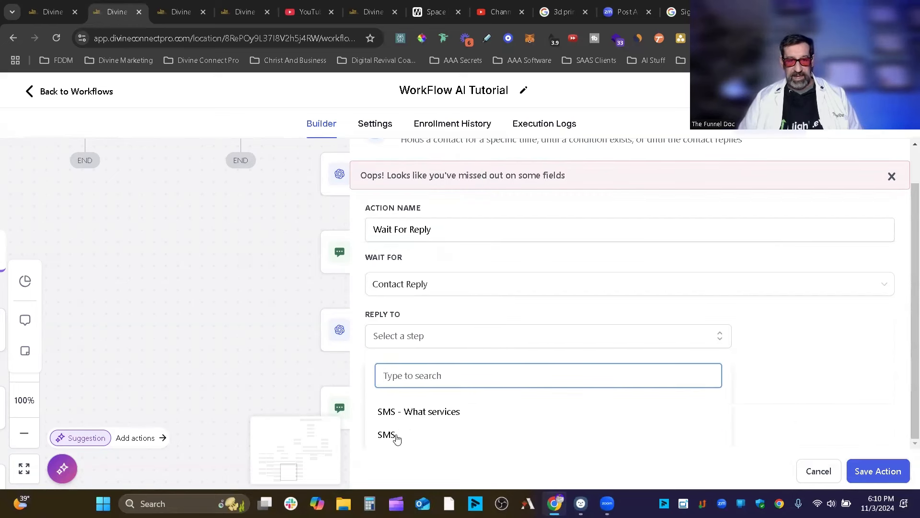
click(397, 438)
click(884, 472)
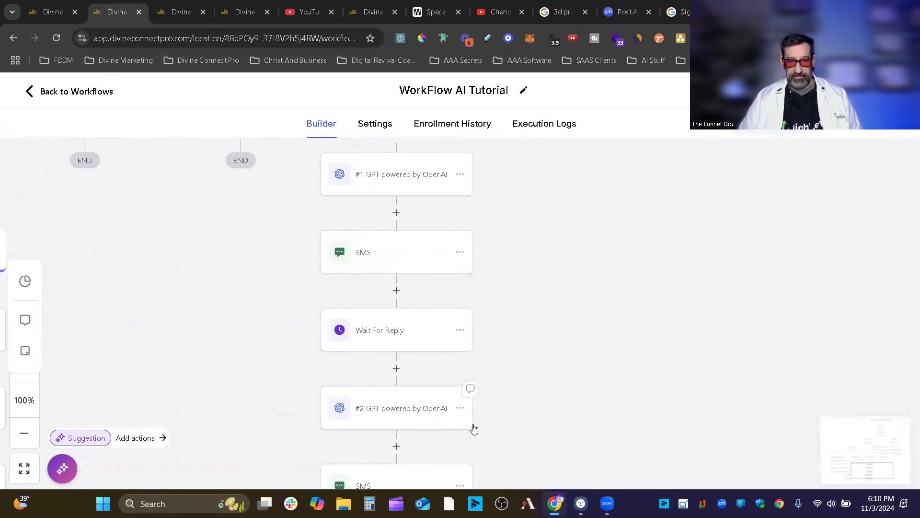
drag(580, 385, 616, 236)
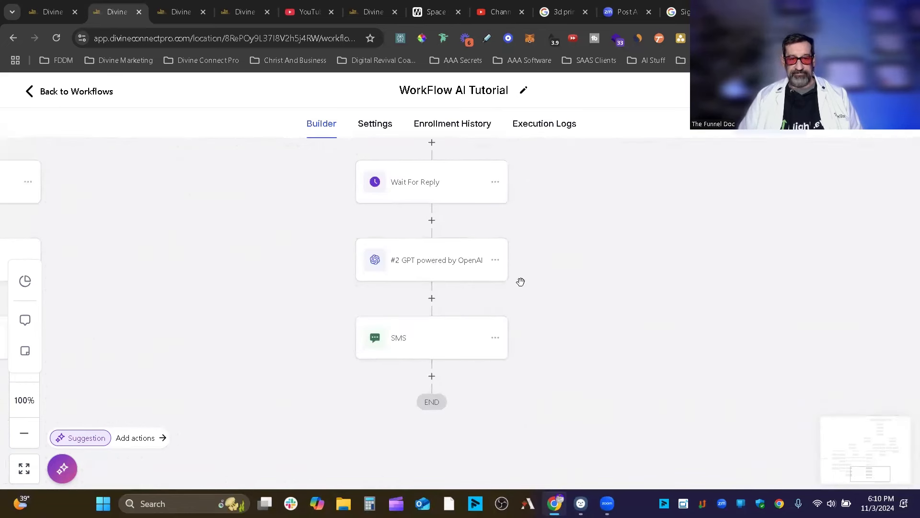
drag(608, 303, 608, 417)
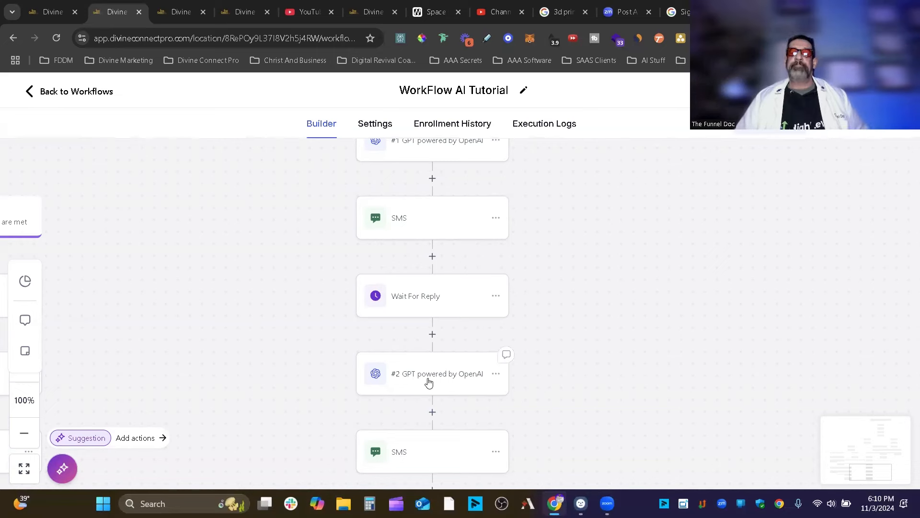
scroll(506, 337, up, 10)
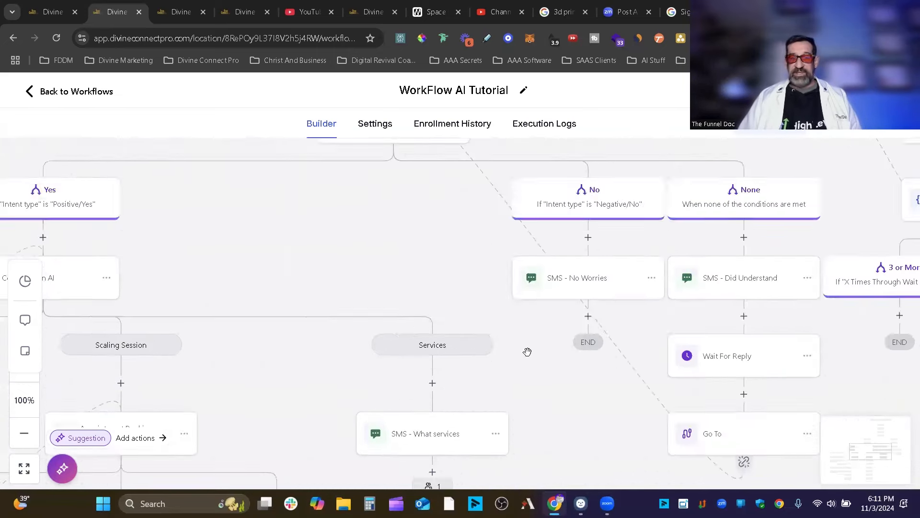
scroll(527, 351, down, 2)
scroll(530, 355, down, 1)
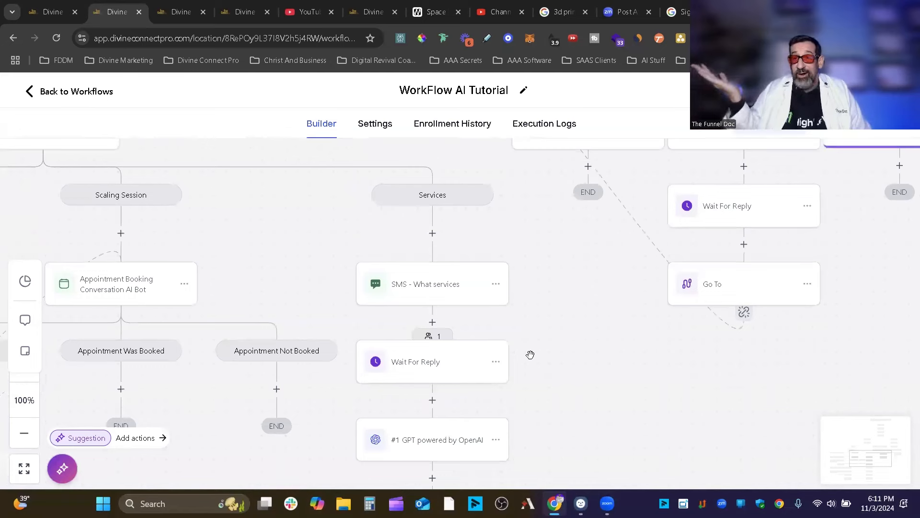